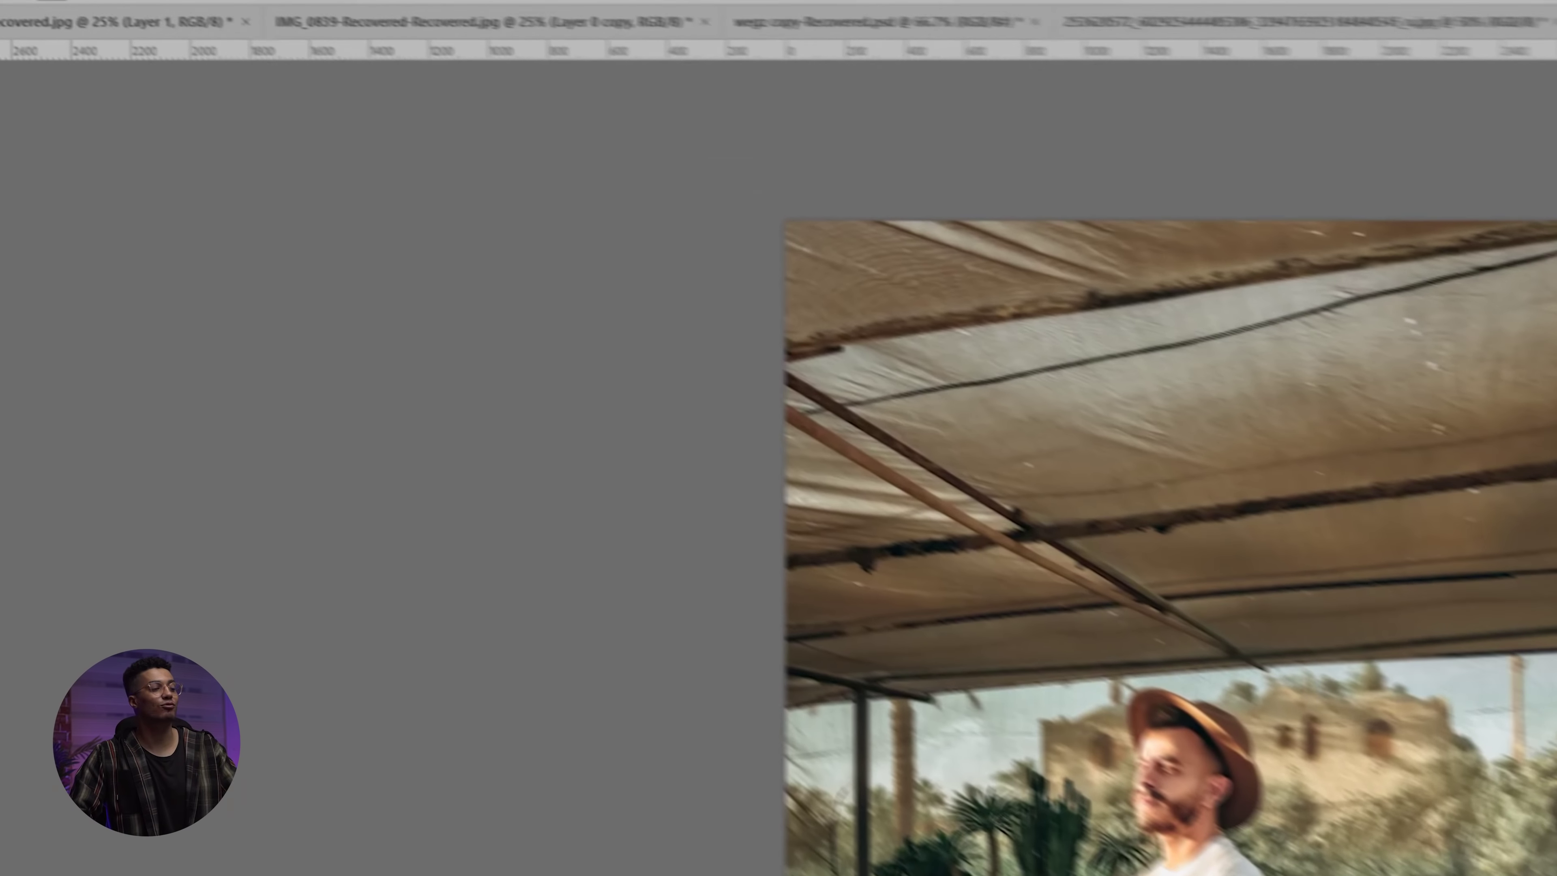
Switch to the Move tool (V) on the greenhouse photo
key("v")
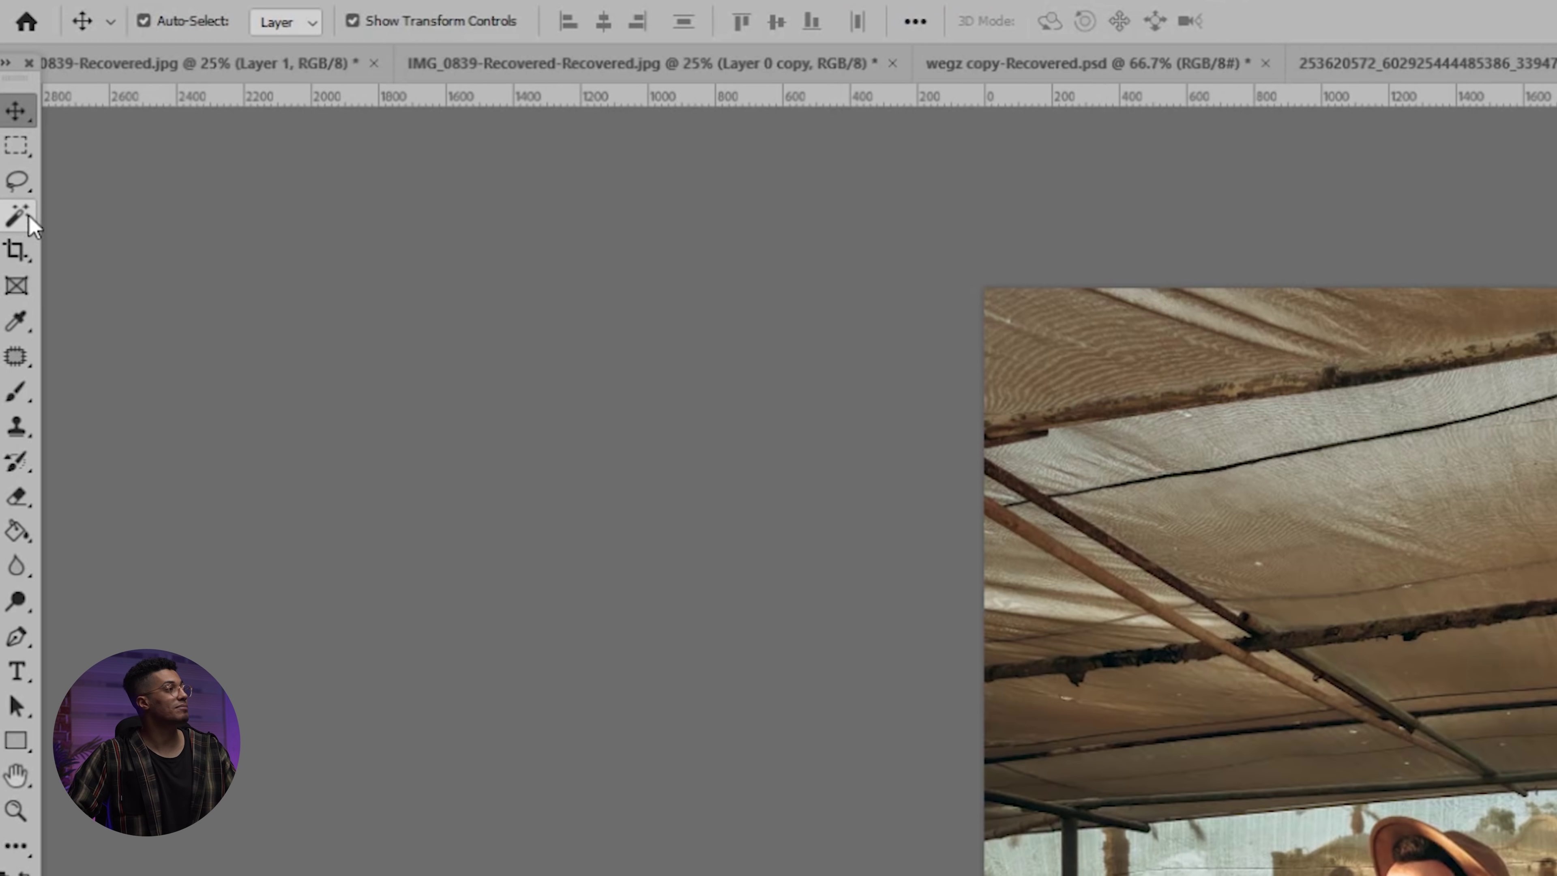
Select the man with Object Selection, copy him to Layer 1, then target the Background layer
left_click(25, 218)
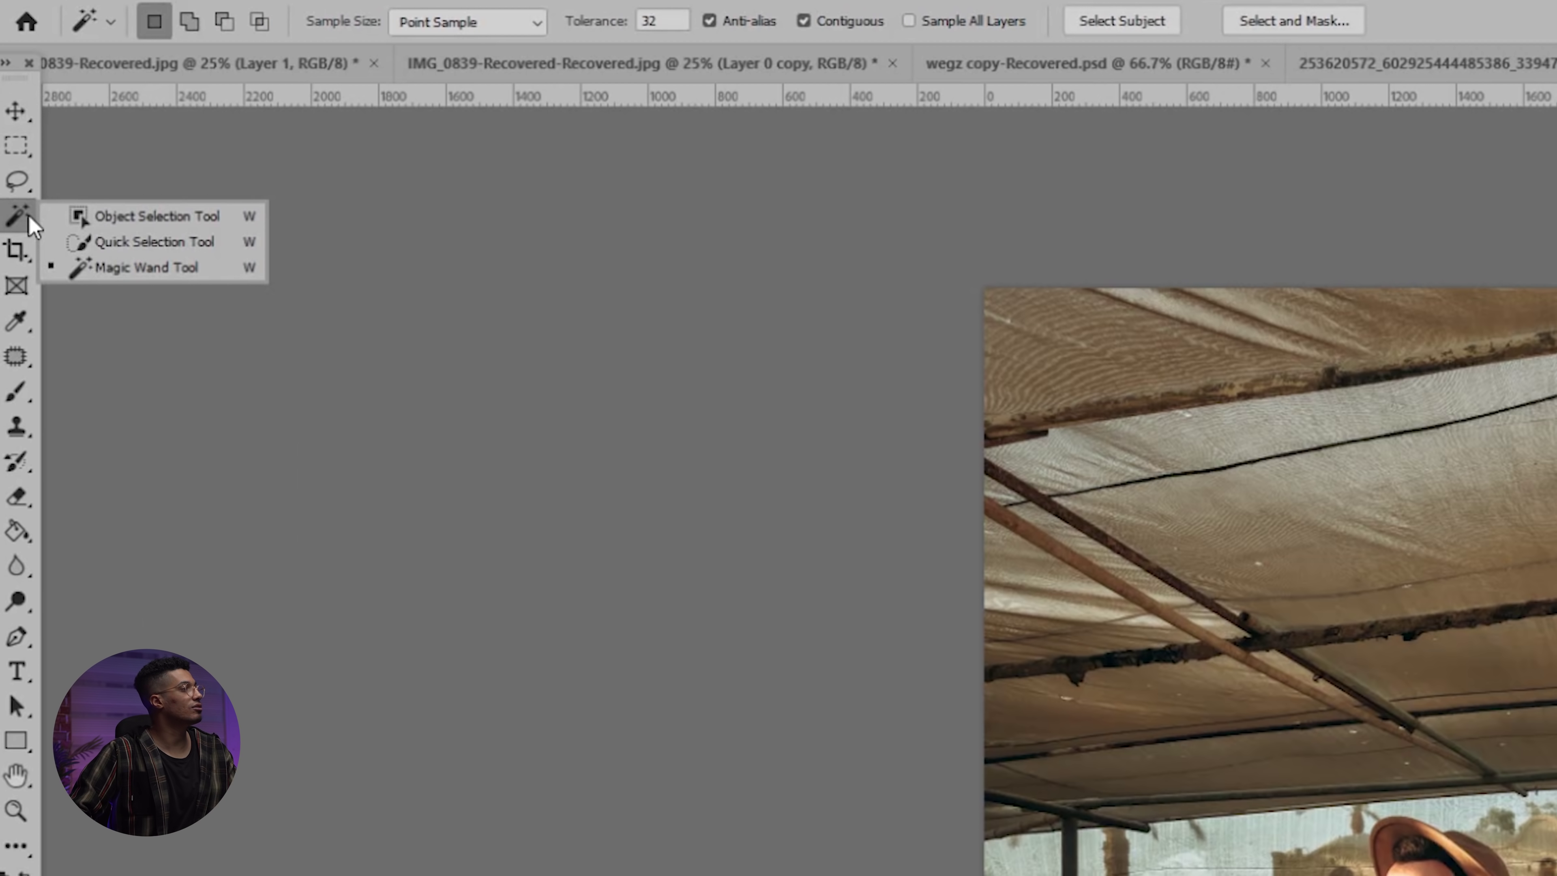
left_click(105, 222)
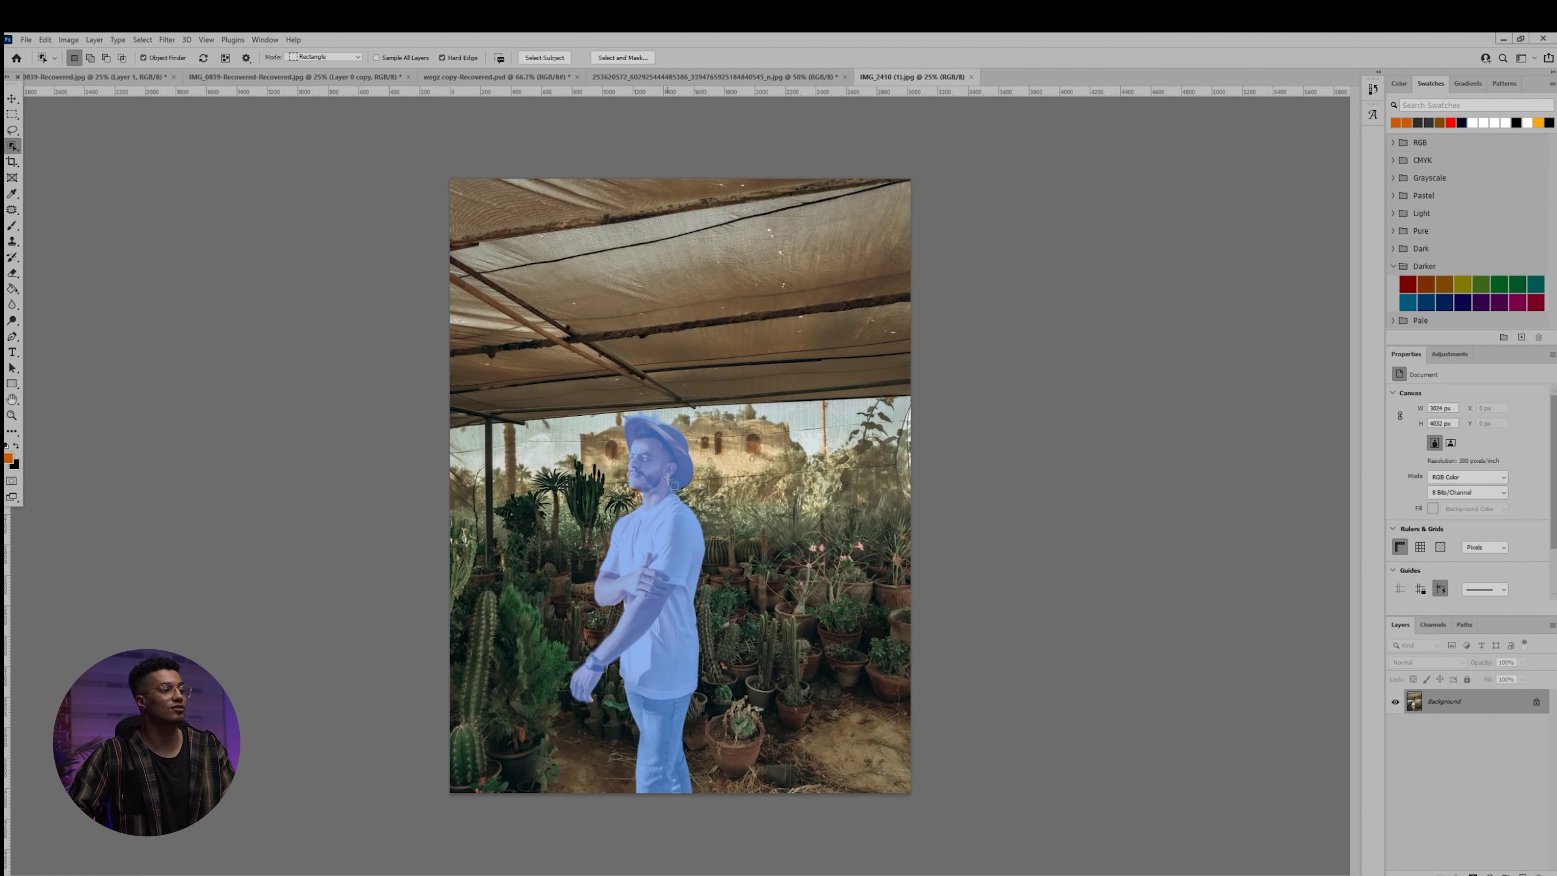
left_click(669, 483)
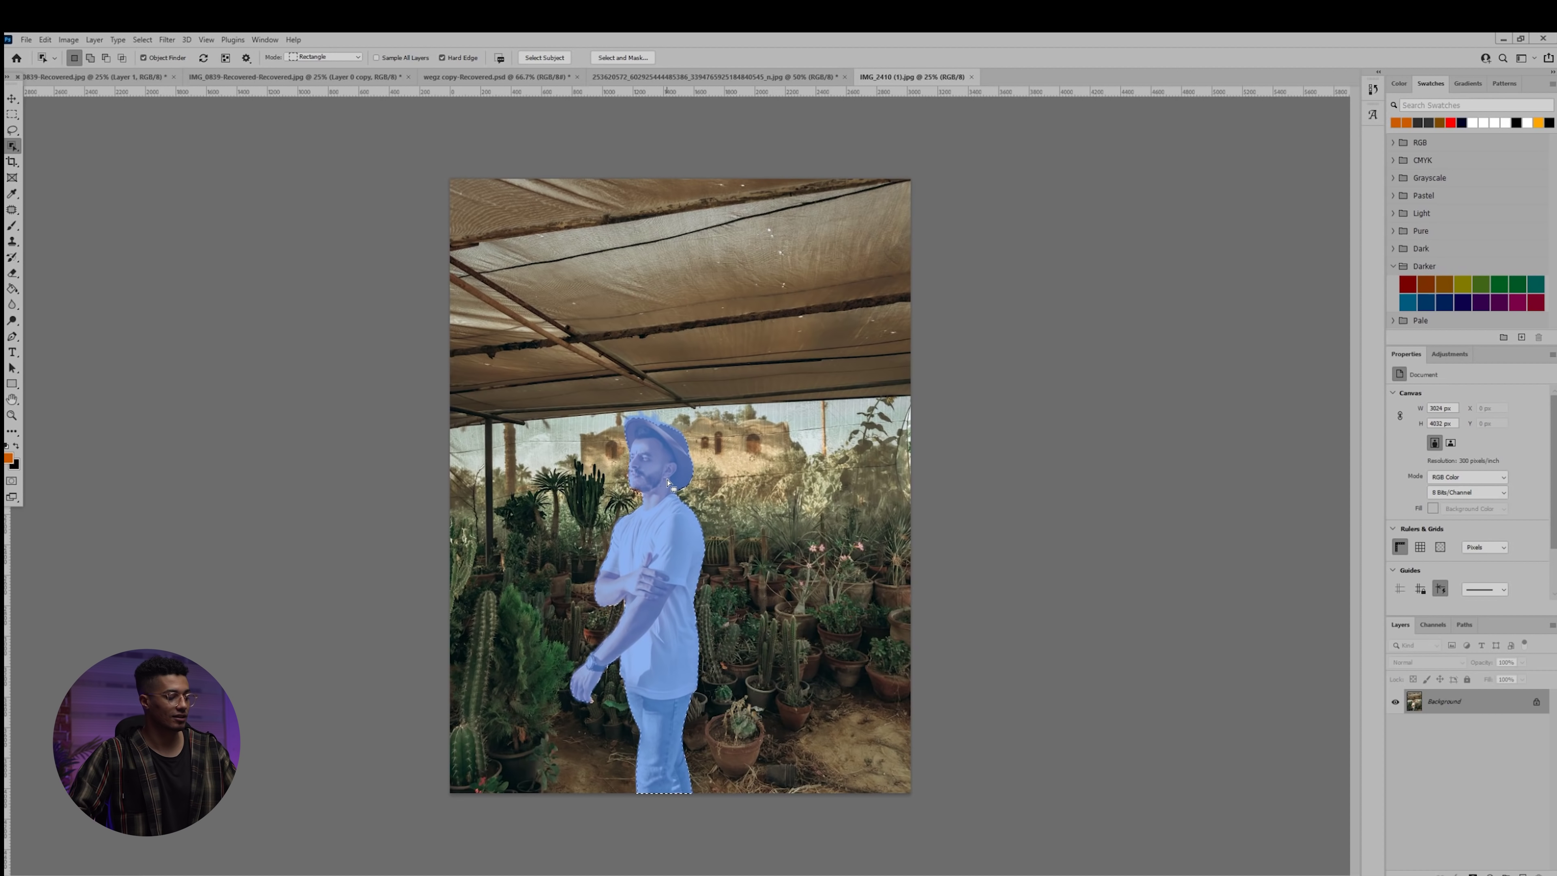
key("ctrl+j")
key("t")
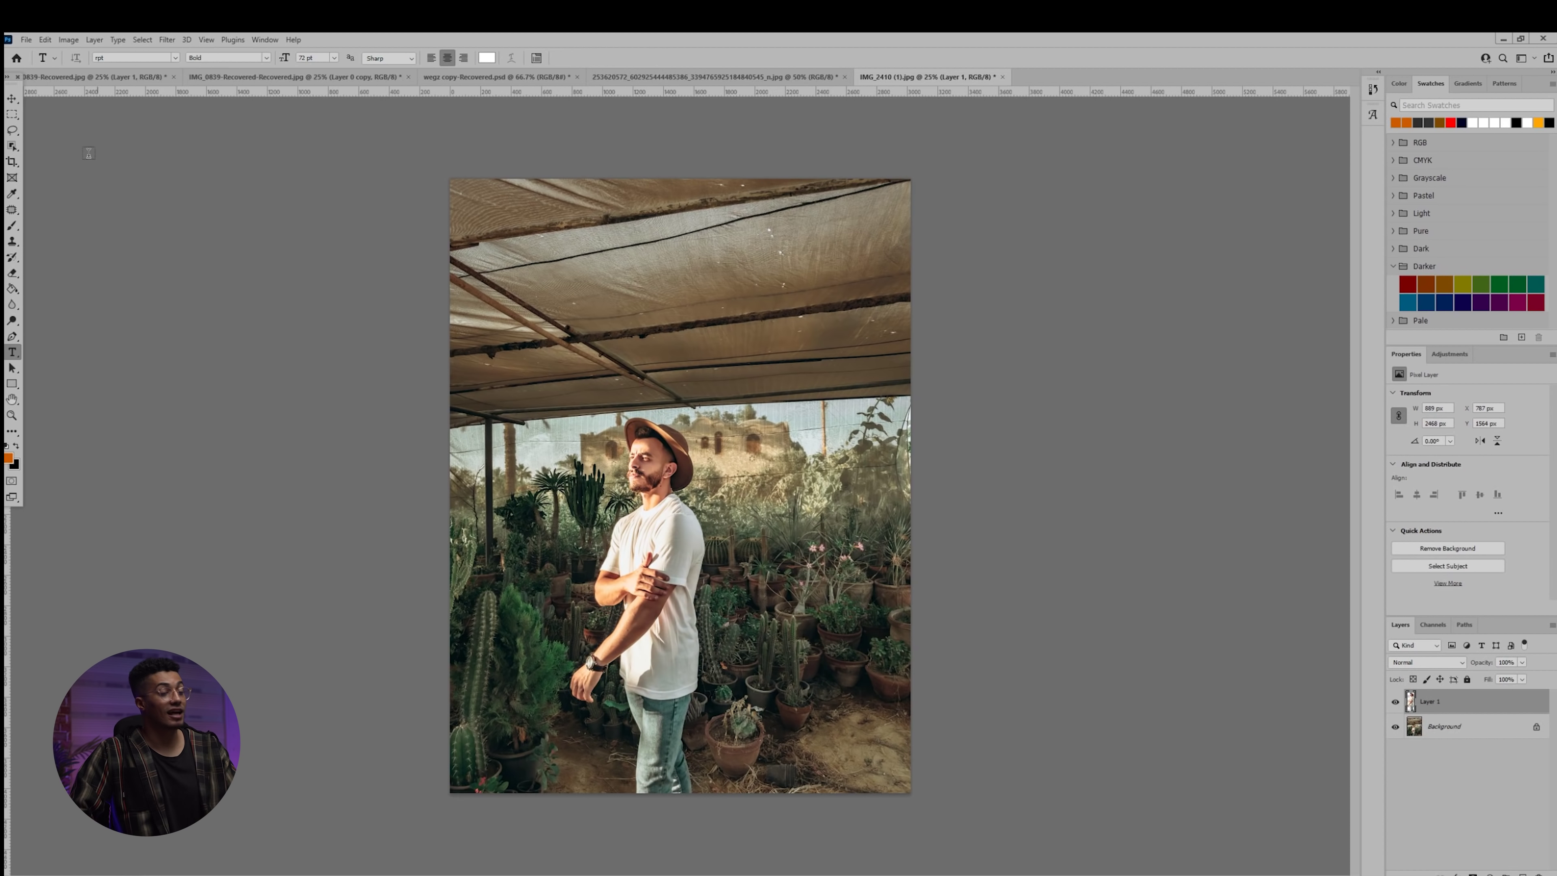
left_click(1474, 731)
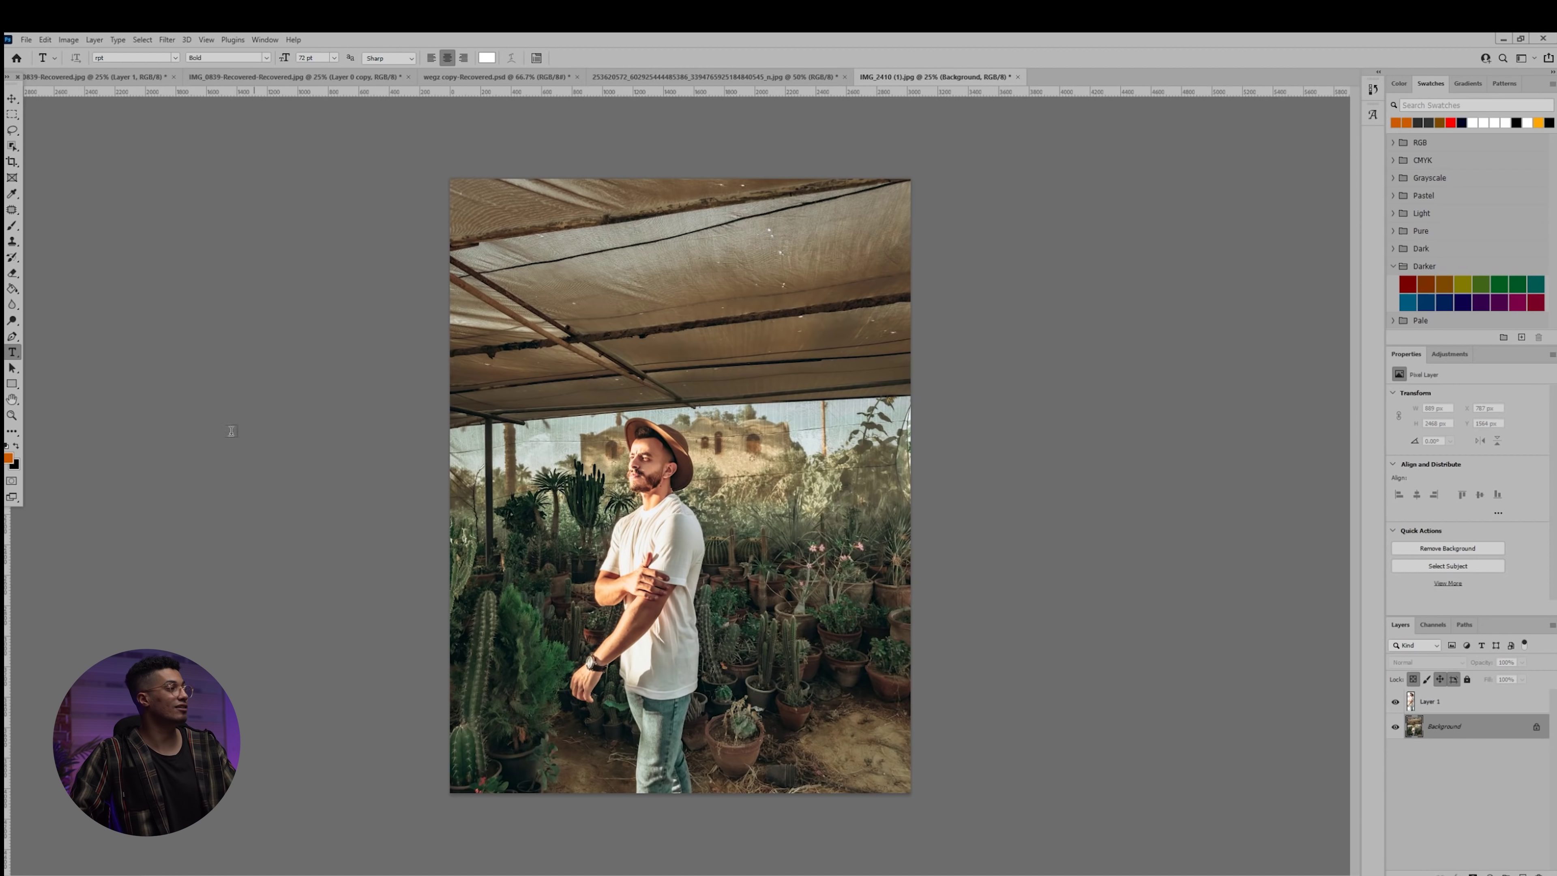
Add Lorem Ipsum text on the Background layer, move it behind the man, scale to about 181%
left_click_drag(482, 515, 769, 593)
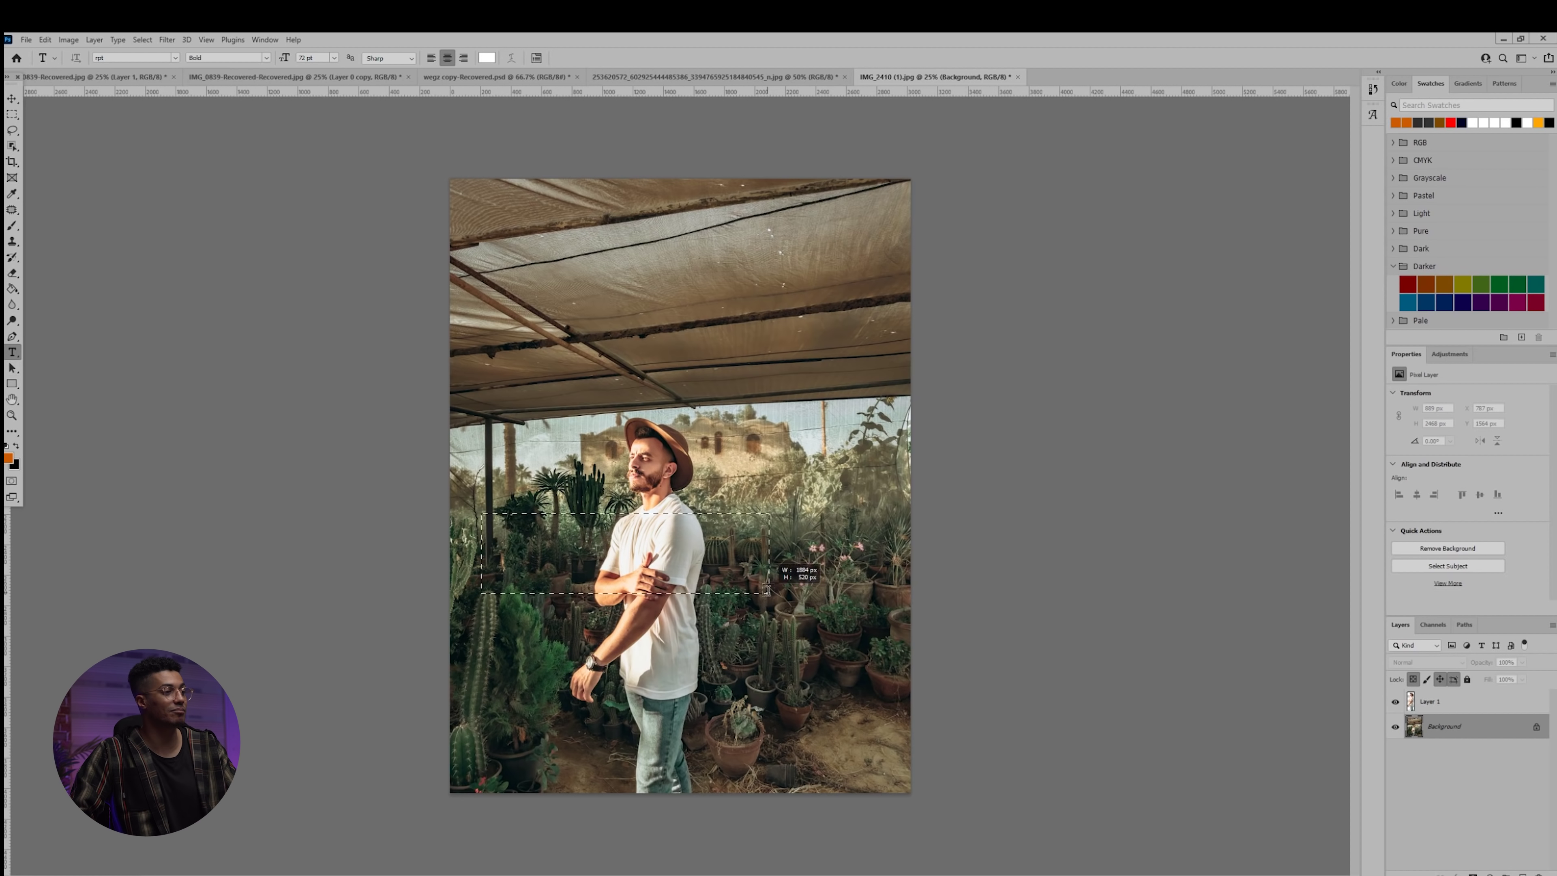
left_click(12, 98)
left_click_drag(742, 541, 784, 547)
key("ctrl+t")
left_click_drag(668, 616, 695, 647)
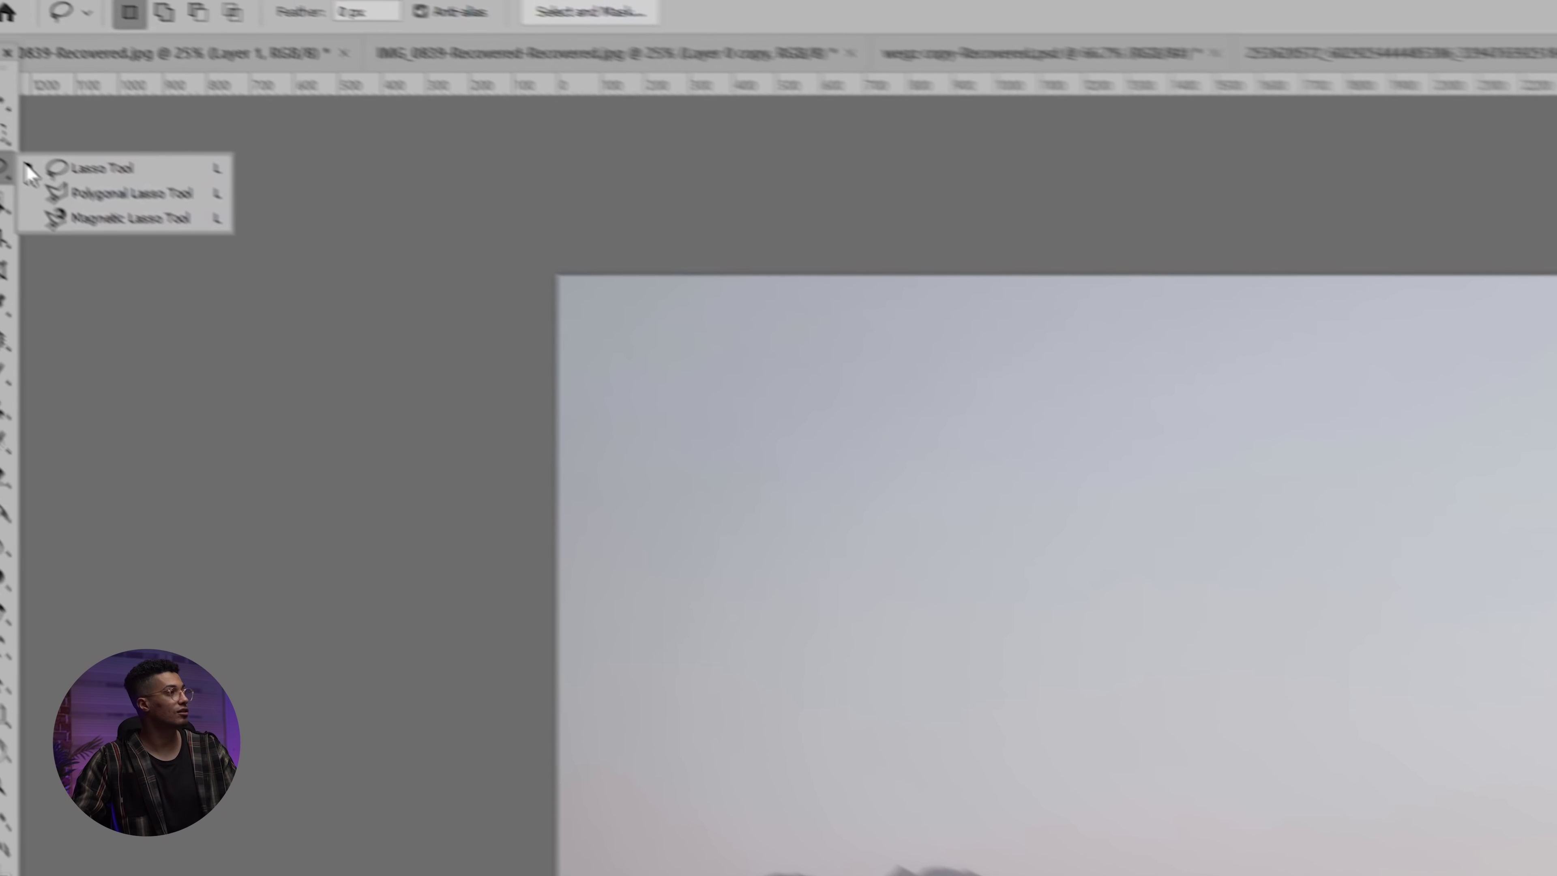
Lasso the dark rock in the lake and remove it with a Content-Aware fill
left_click(92, 180)
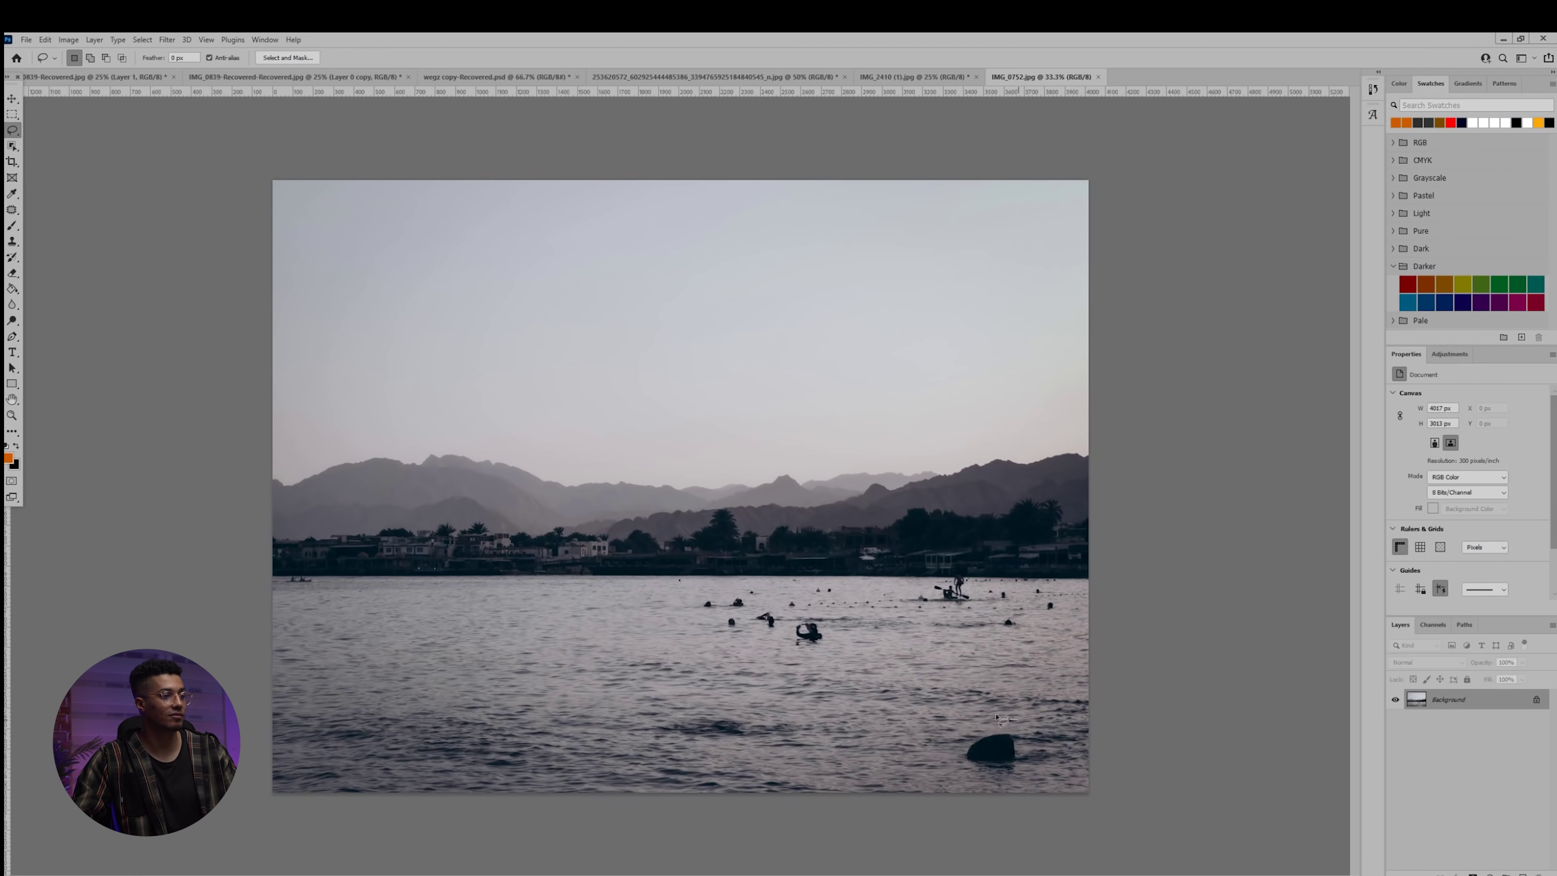
mouse_move(1009, 717)
left_mouse_down()
mouse_move(954, 764)
mouse_move(1033, 727)
left_mouse_up()
right_click(1000, 756)
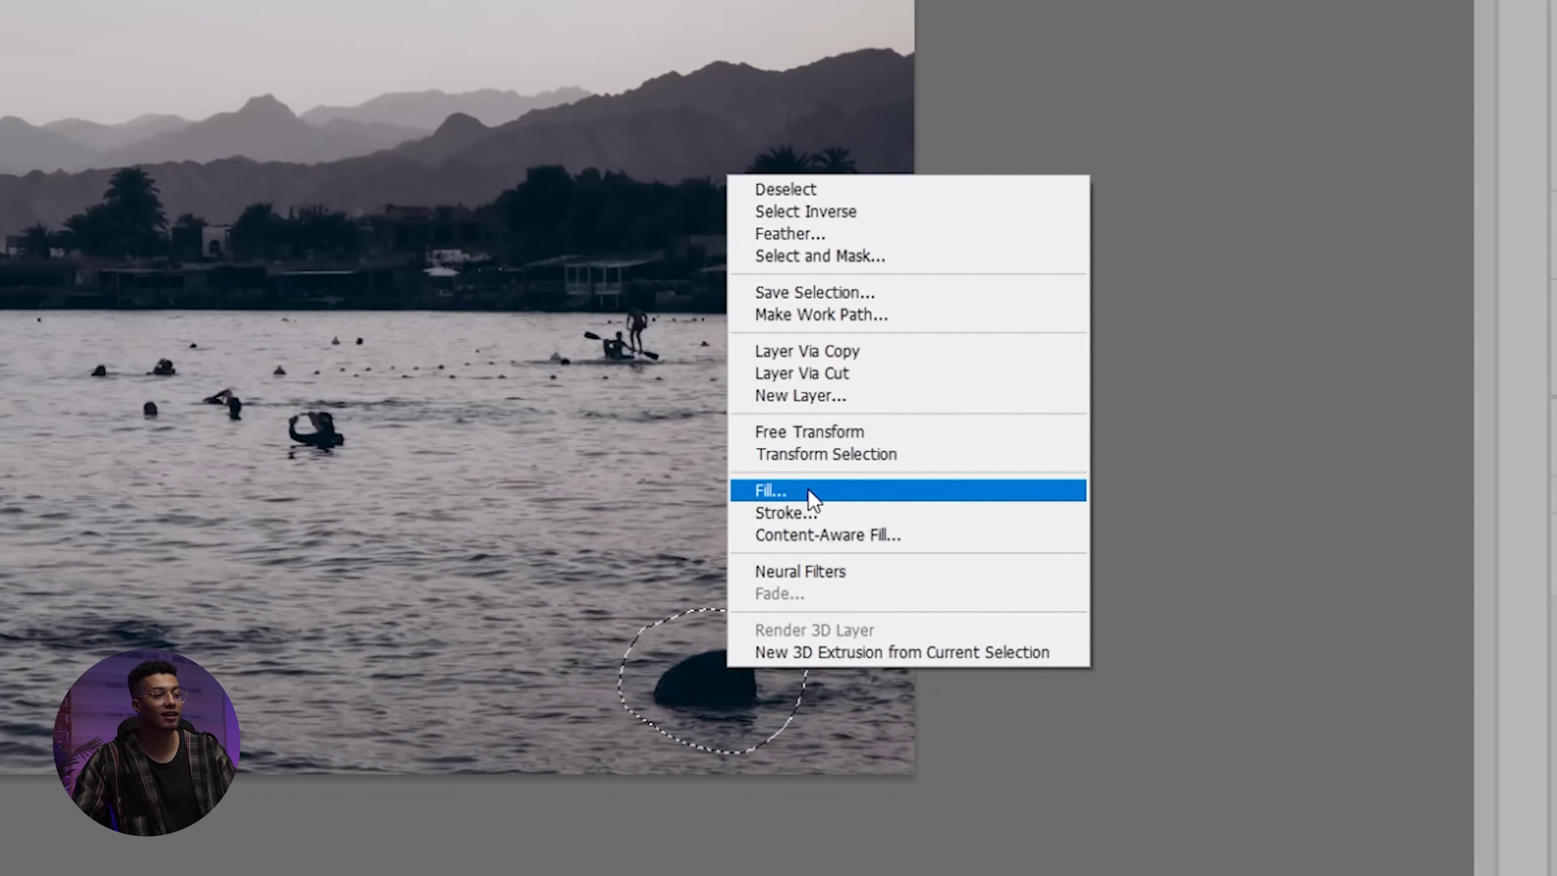
left_click(1013, 648)
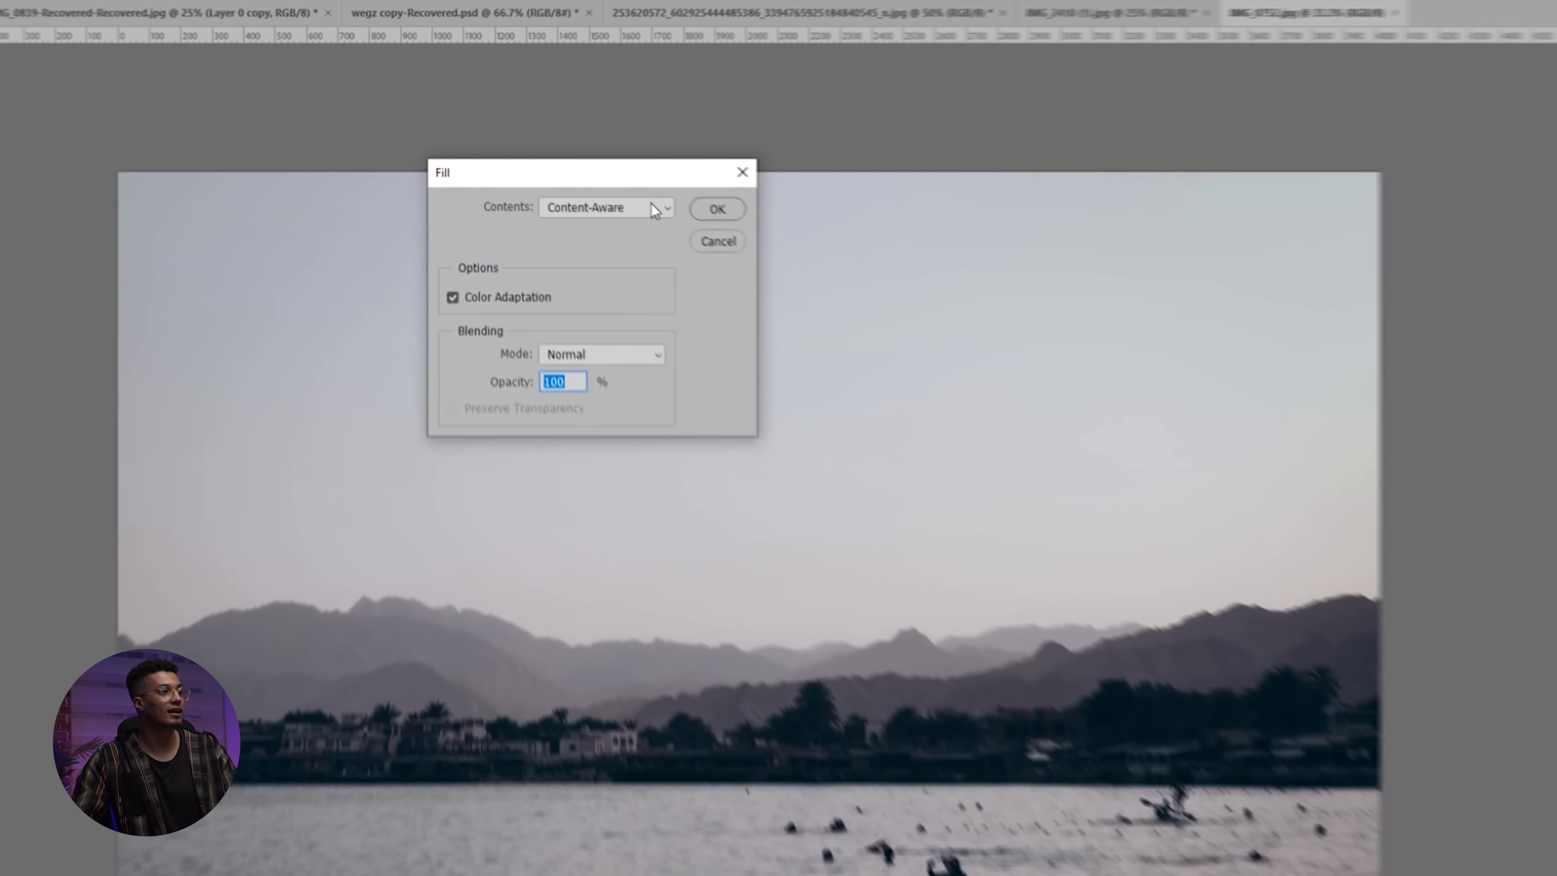
left_click(717, 209)
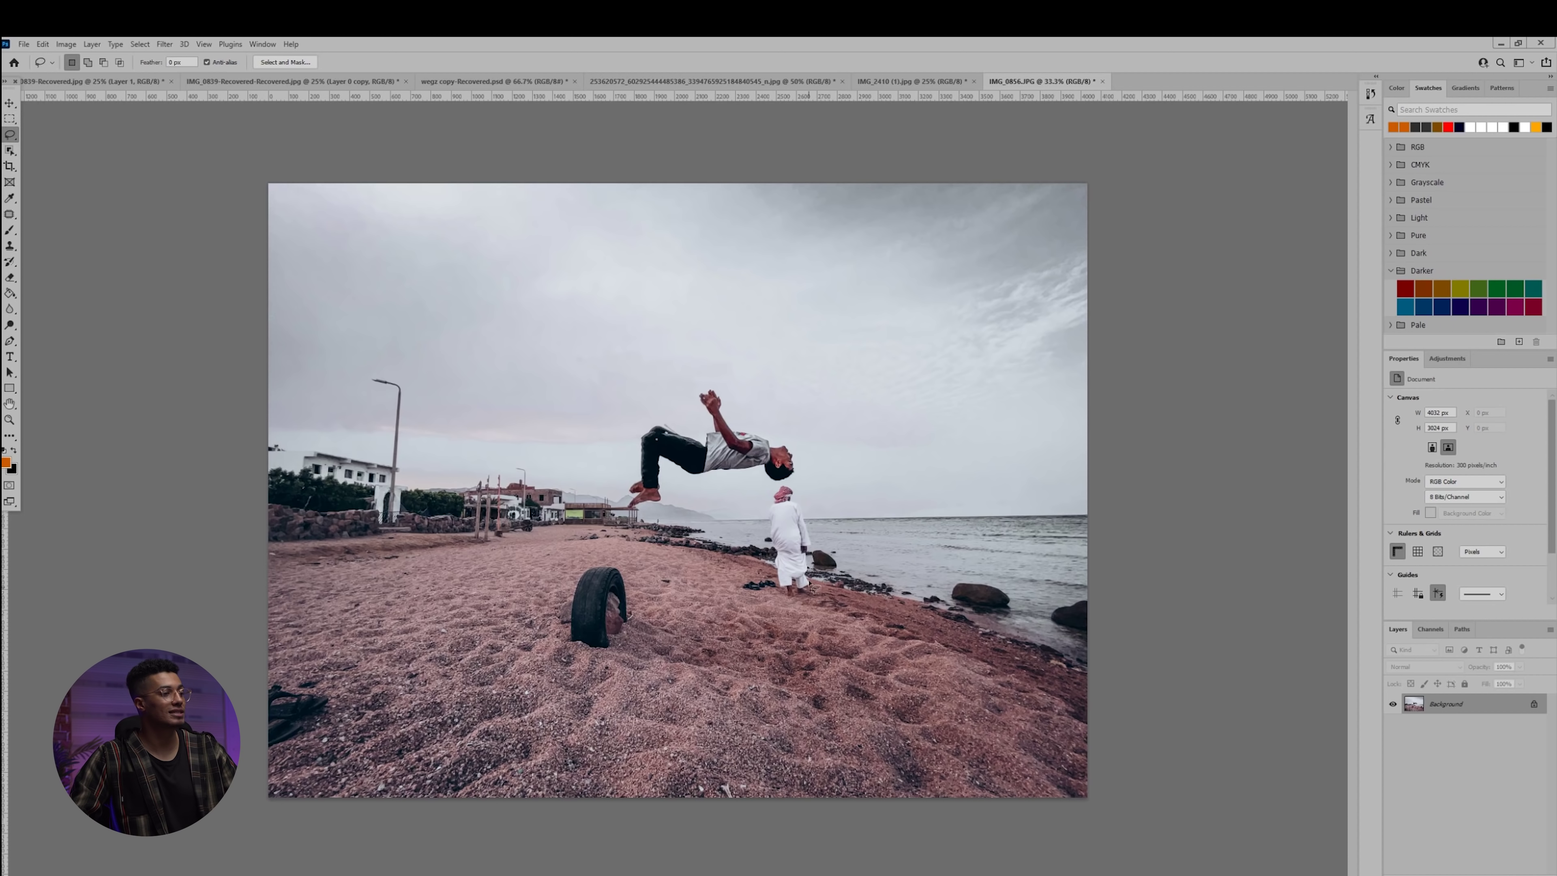
Lasso the man in white, Content-Aware fill him away, then deselect
left_click_drag(814, 576, 797, 599)
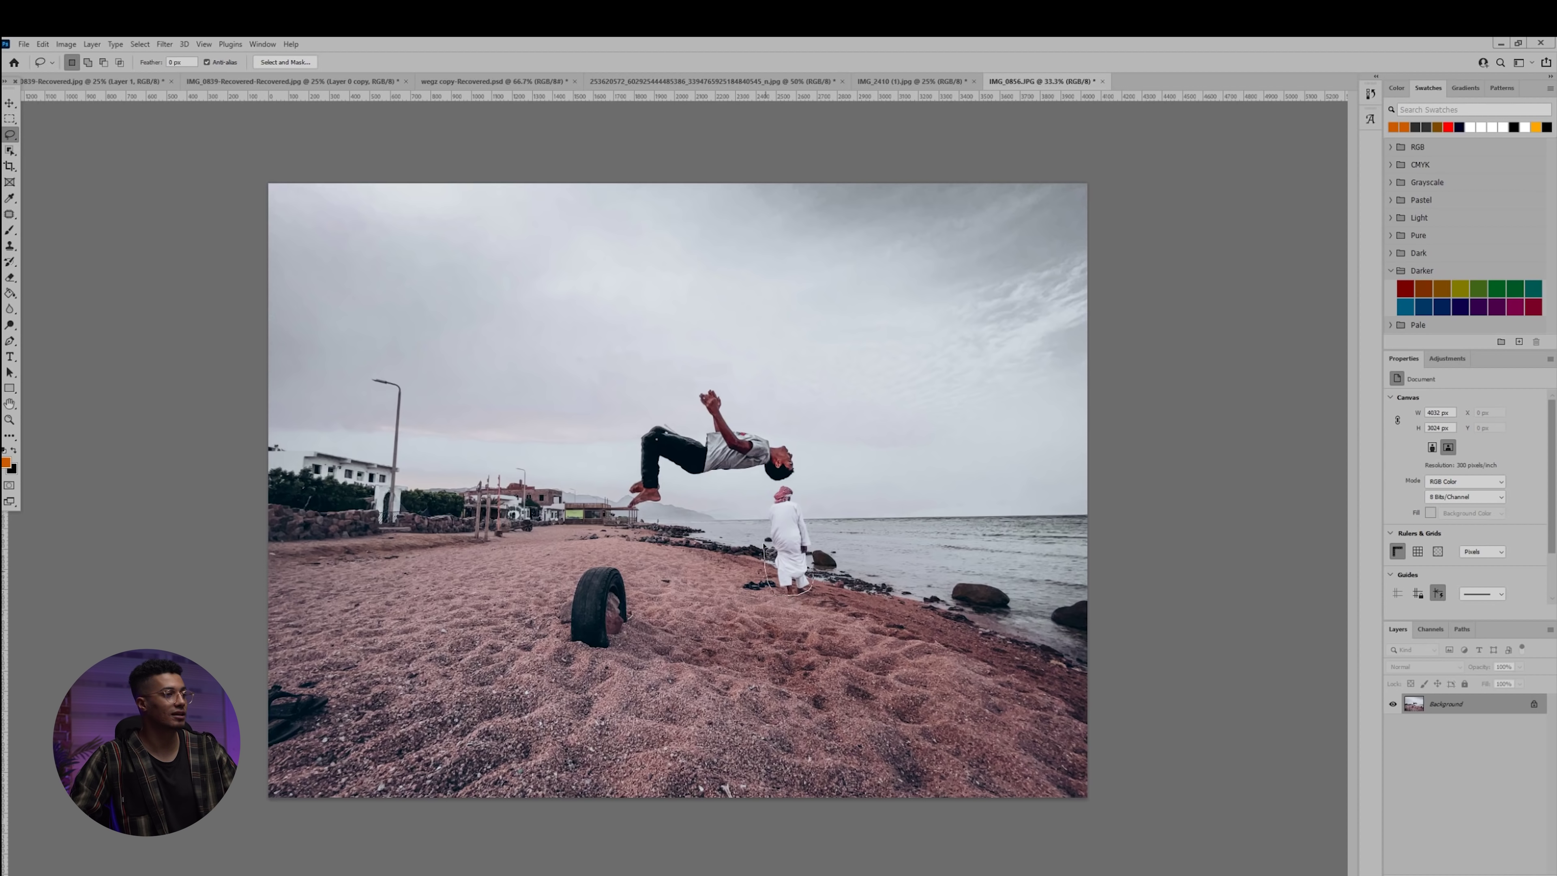
left_click_drag(776, 598, 812, 525)
right_click(812, 525)
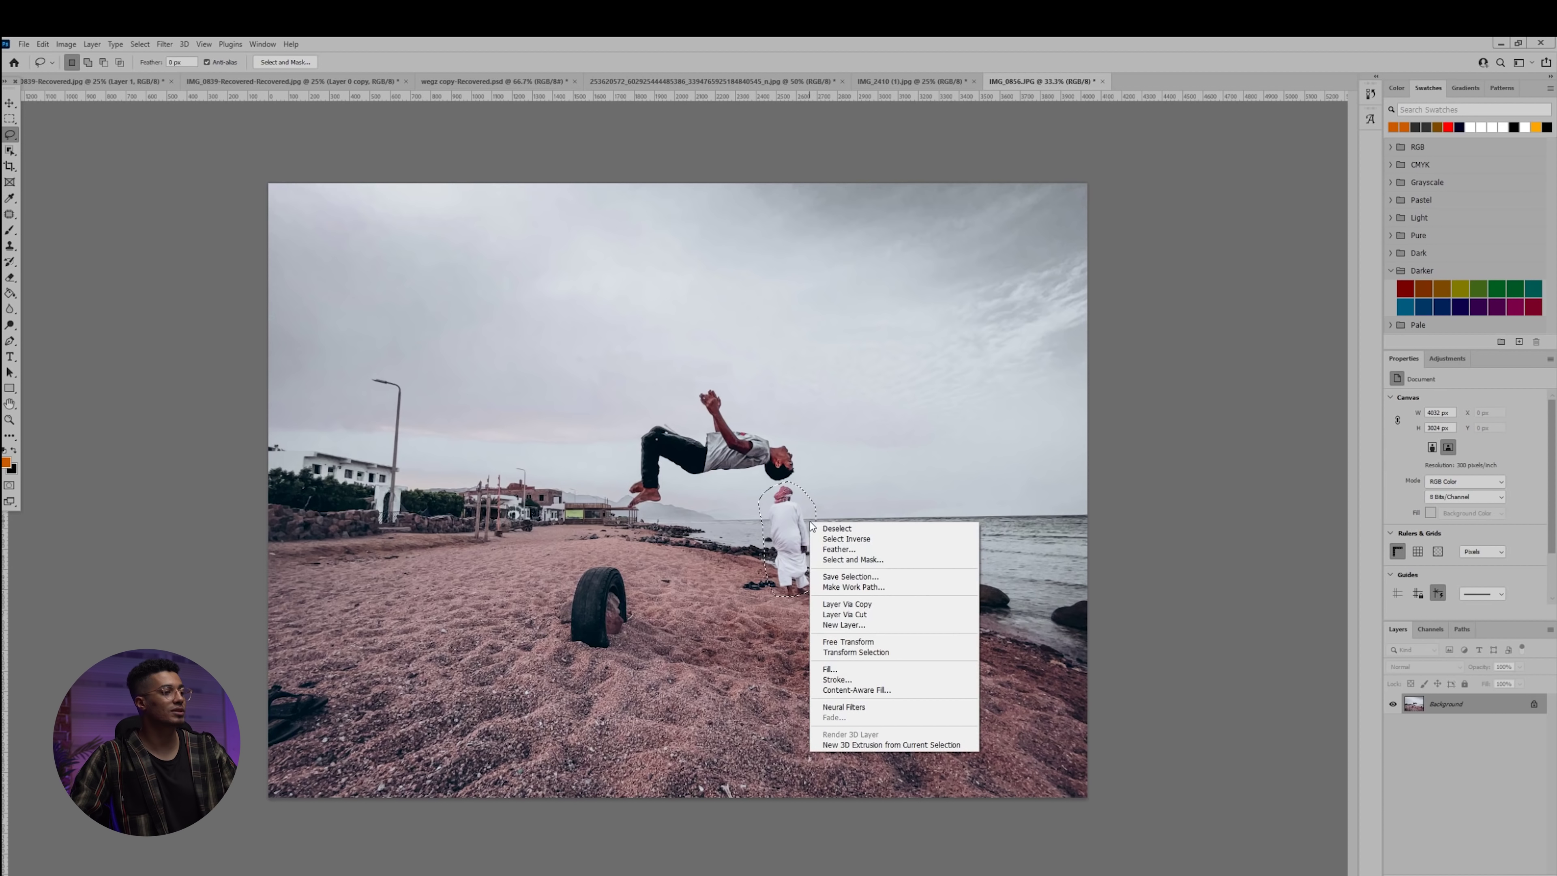
left_click(868, 668)
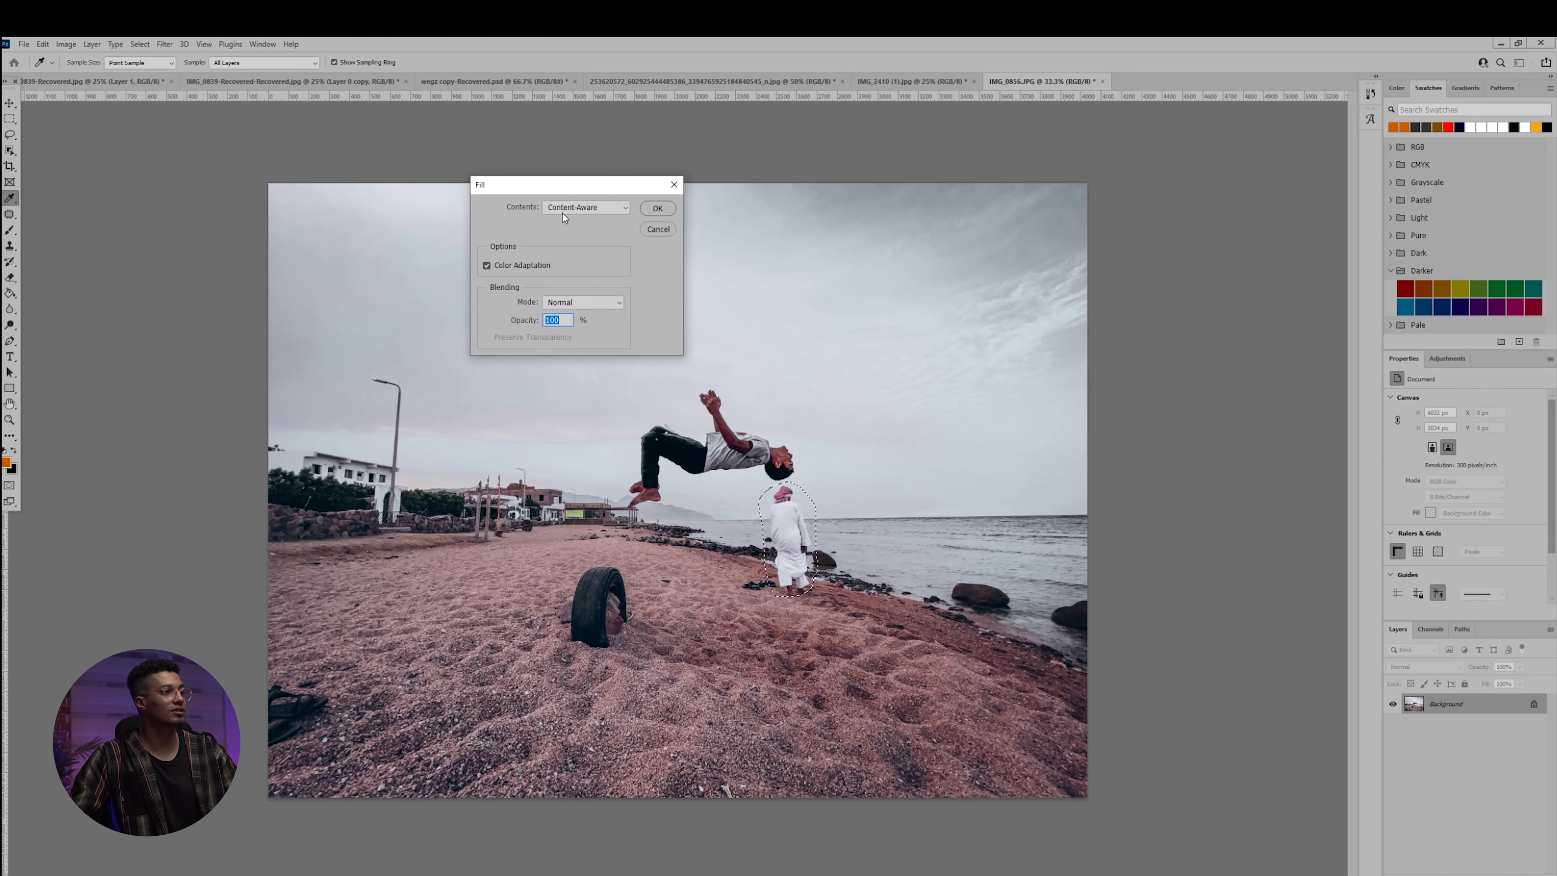
left_click(657, 208)
key("ctrl+d")
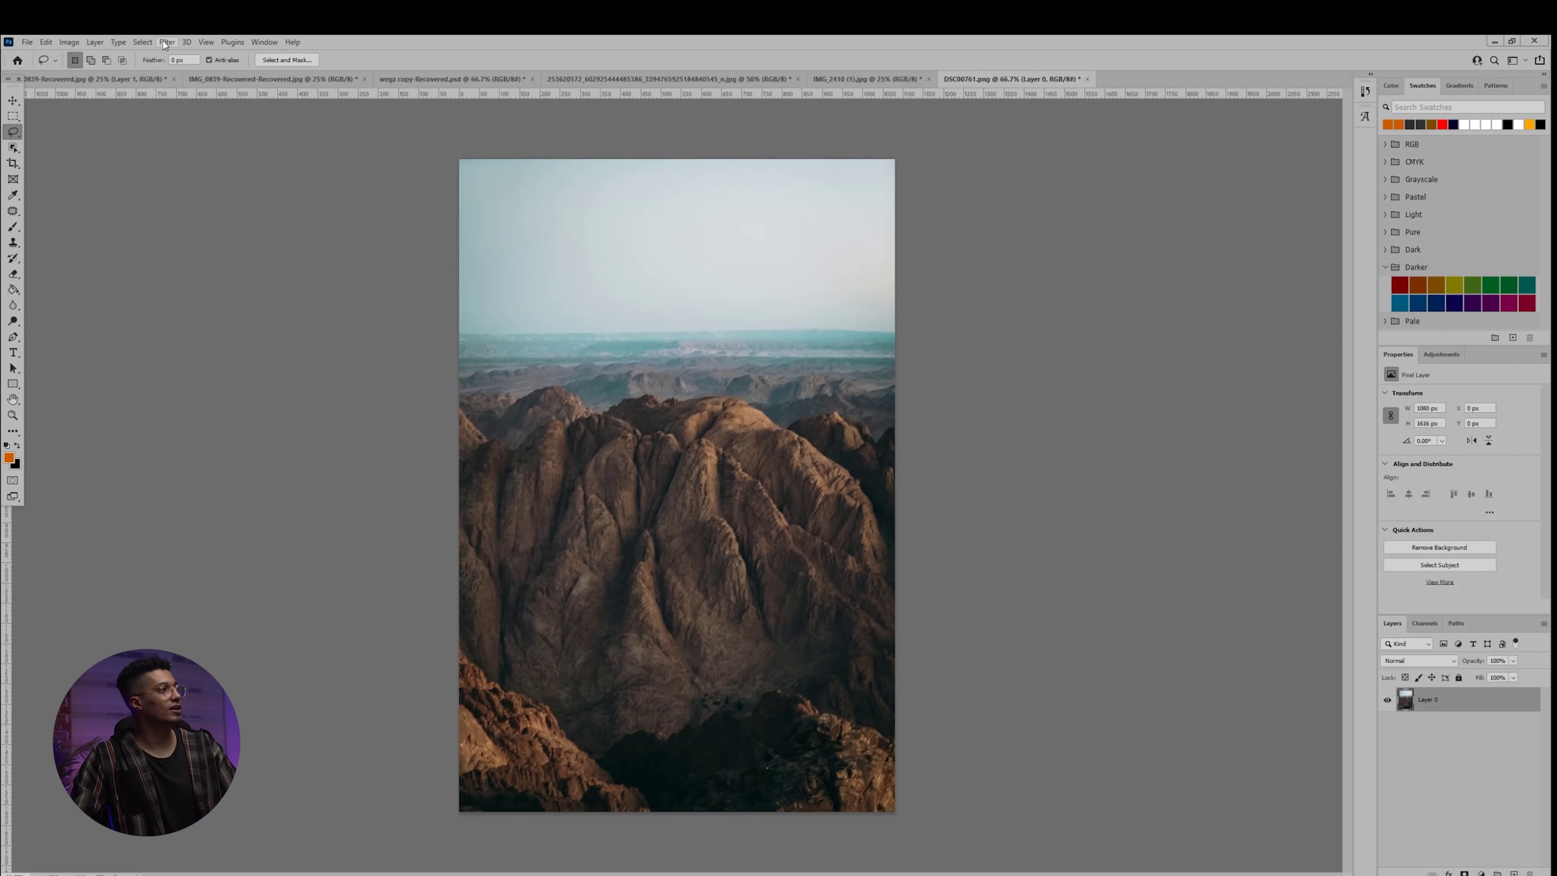
Enable the Color Transfer neural filter with the fjord photo as custom reference image
left_click(166, 41)
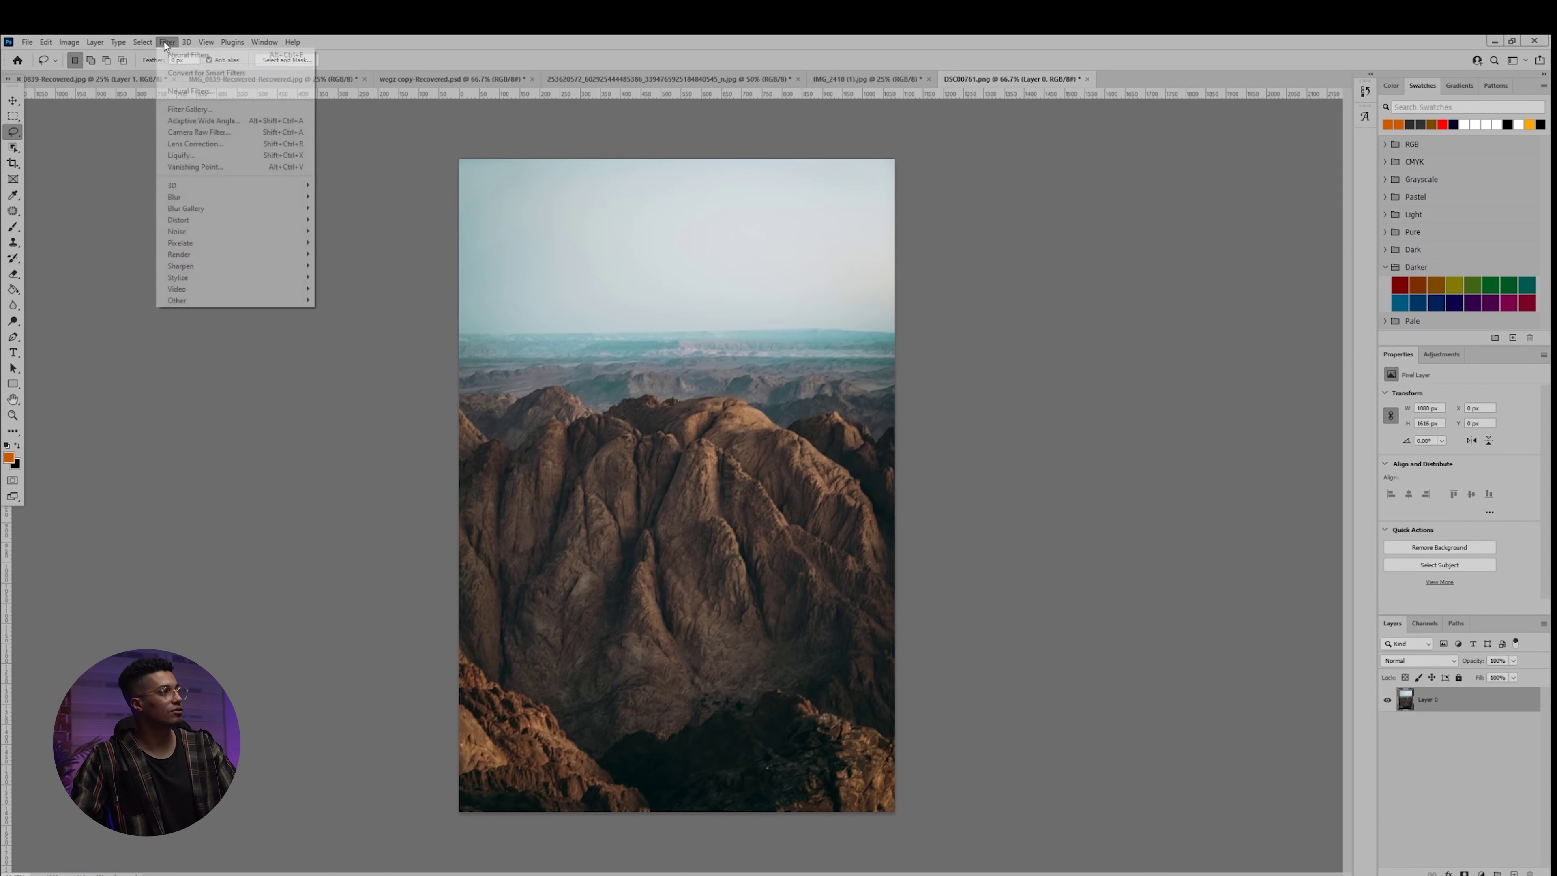
left_click(203, 92)
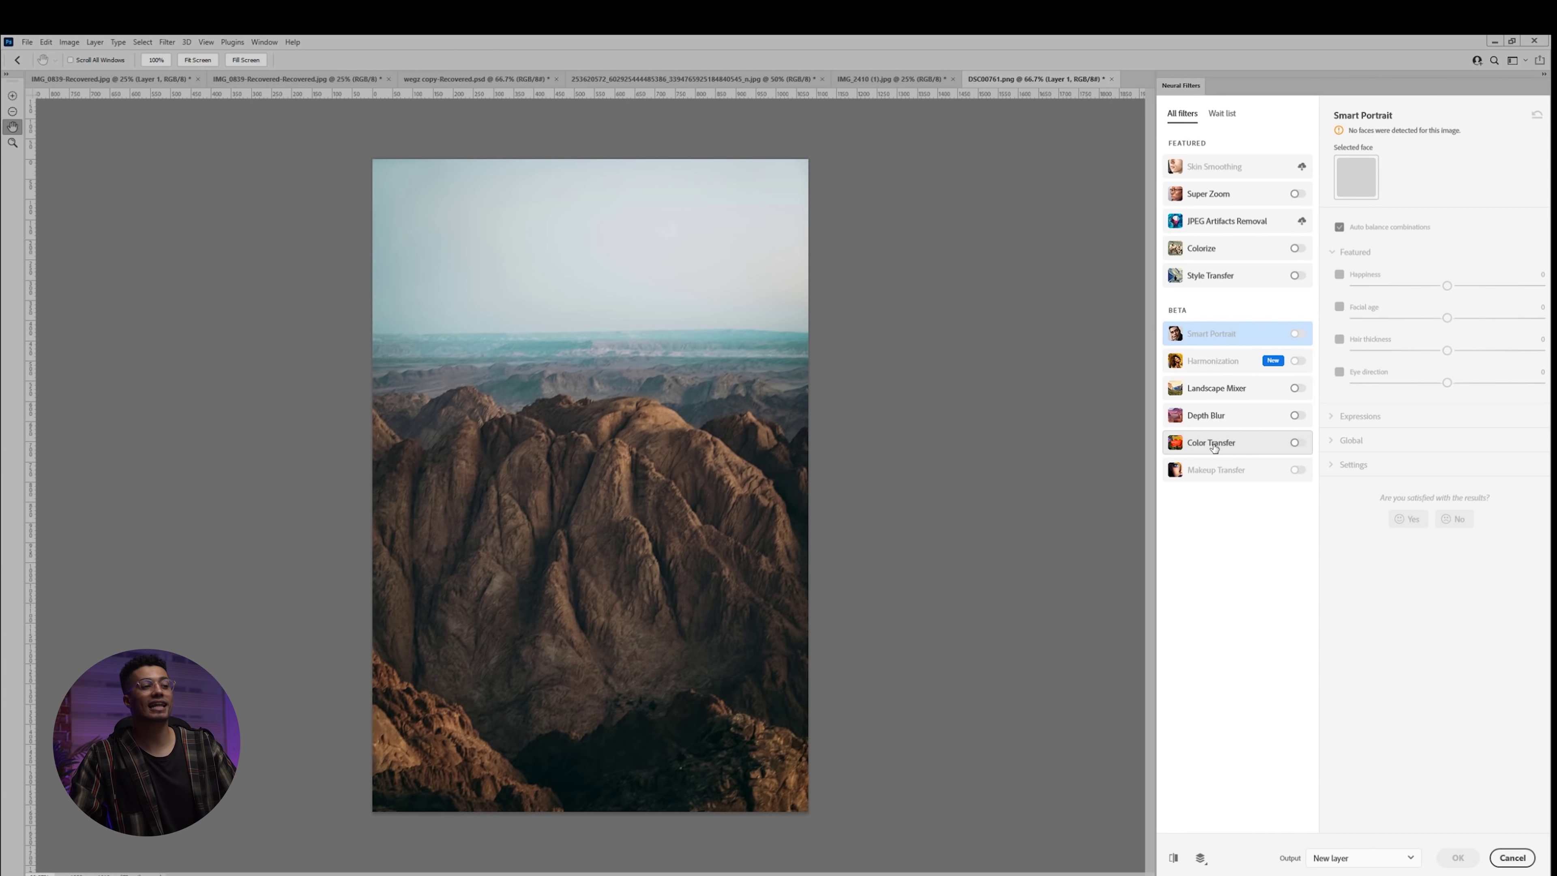
left_click(1298, 442)
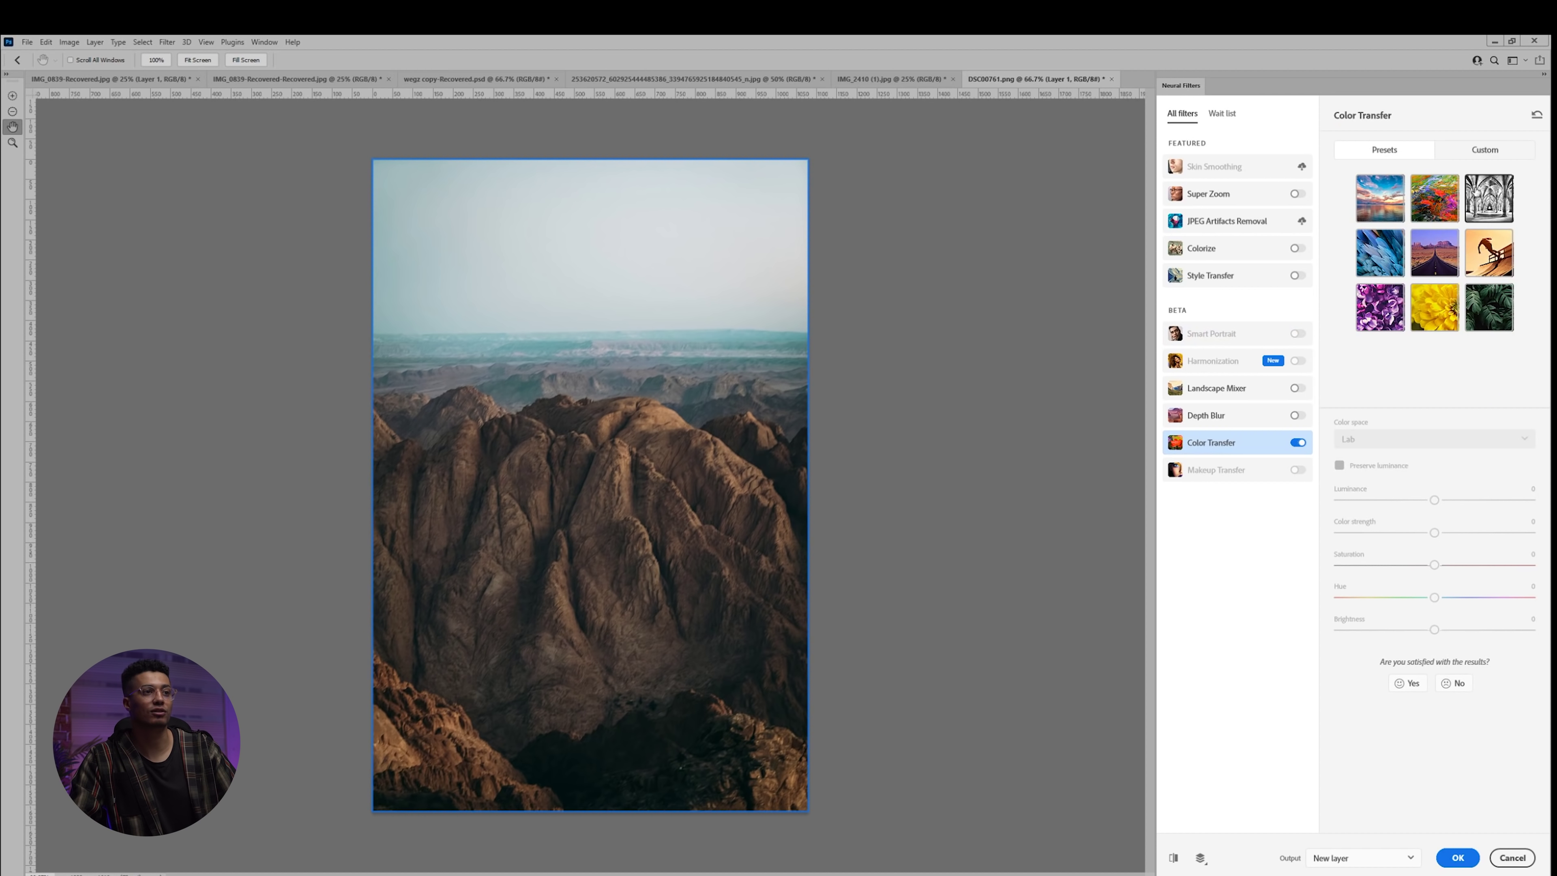
left_click(1484, 149)
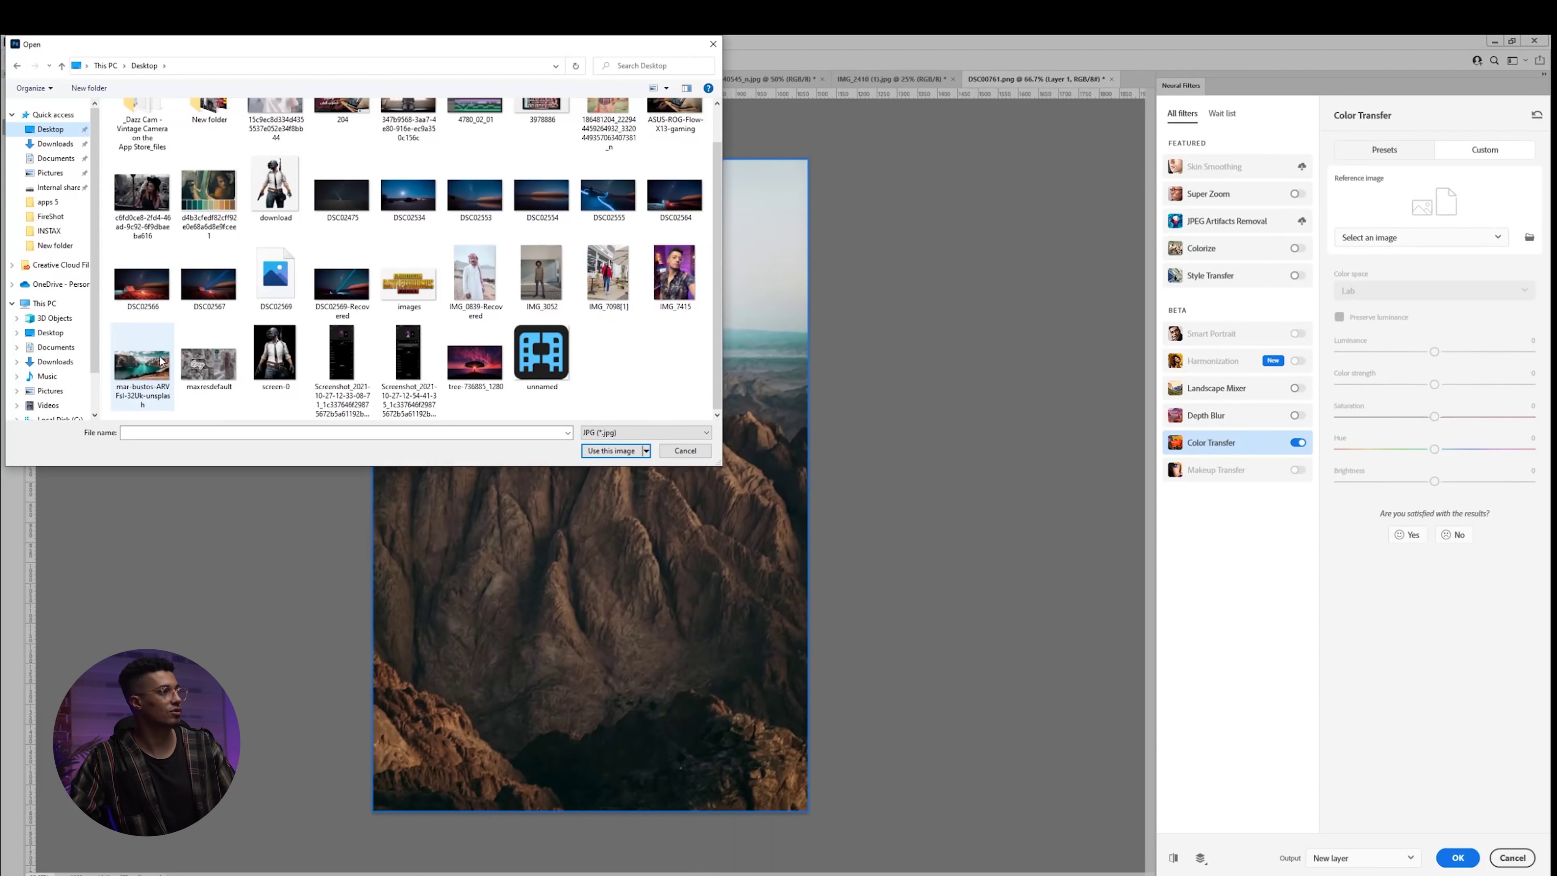
left_click(142, 358)
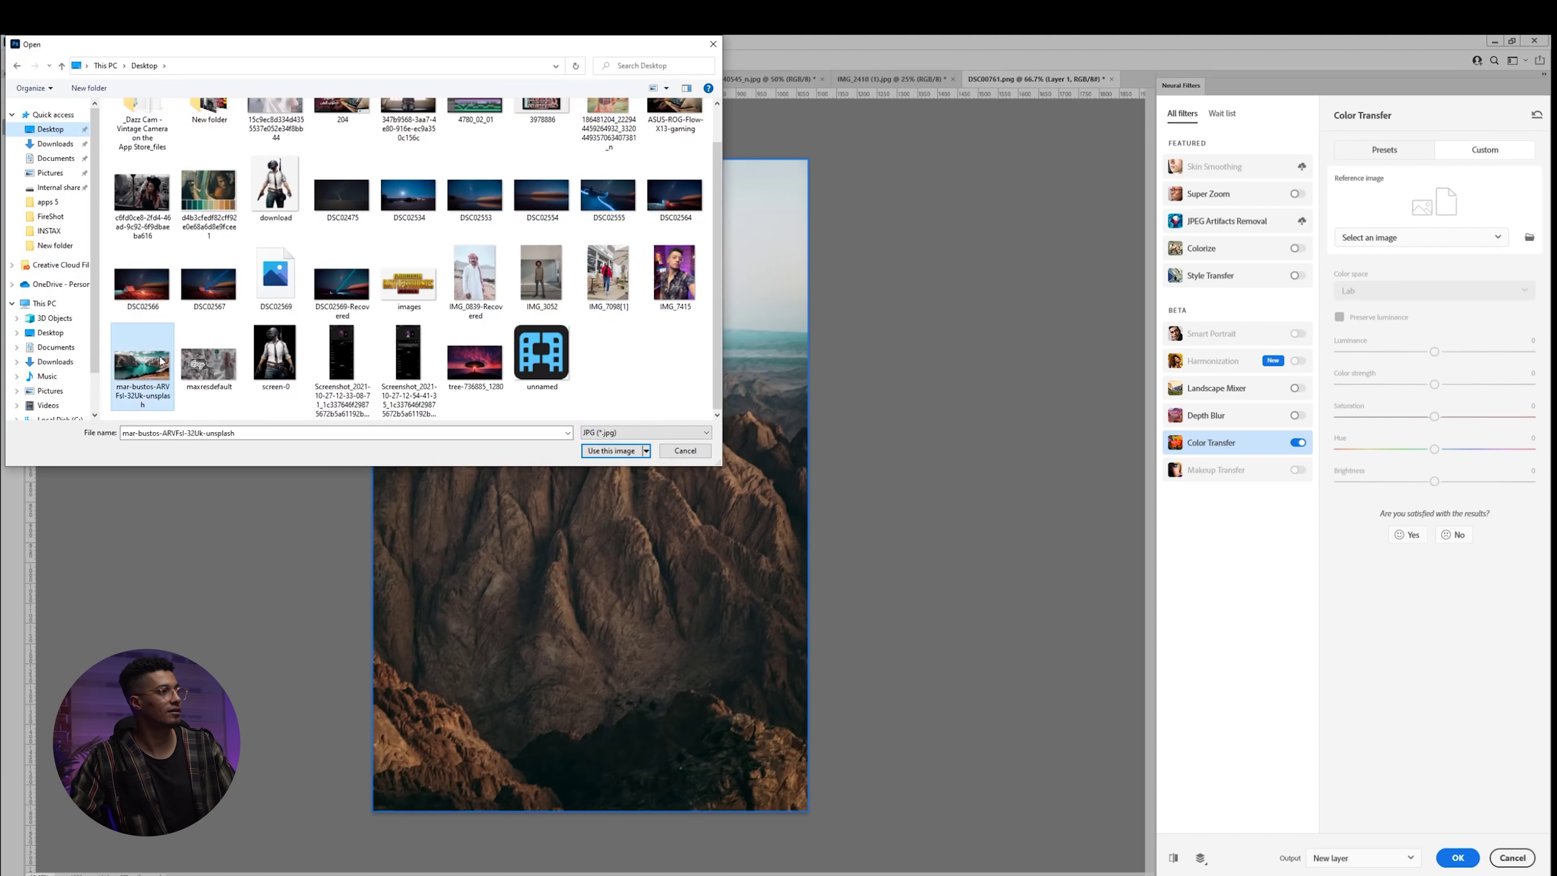
left_click(618, 431)
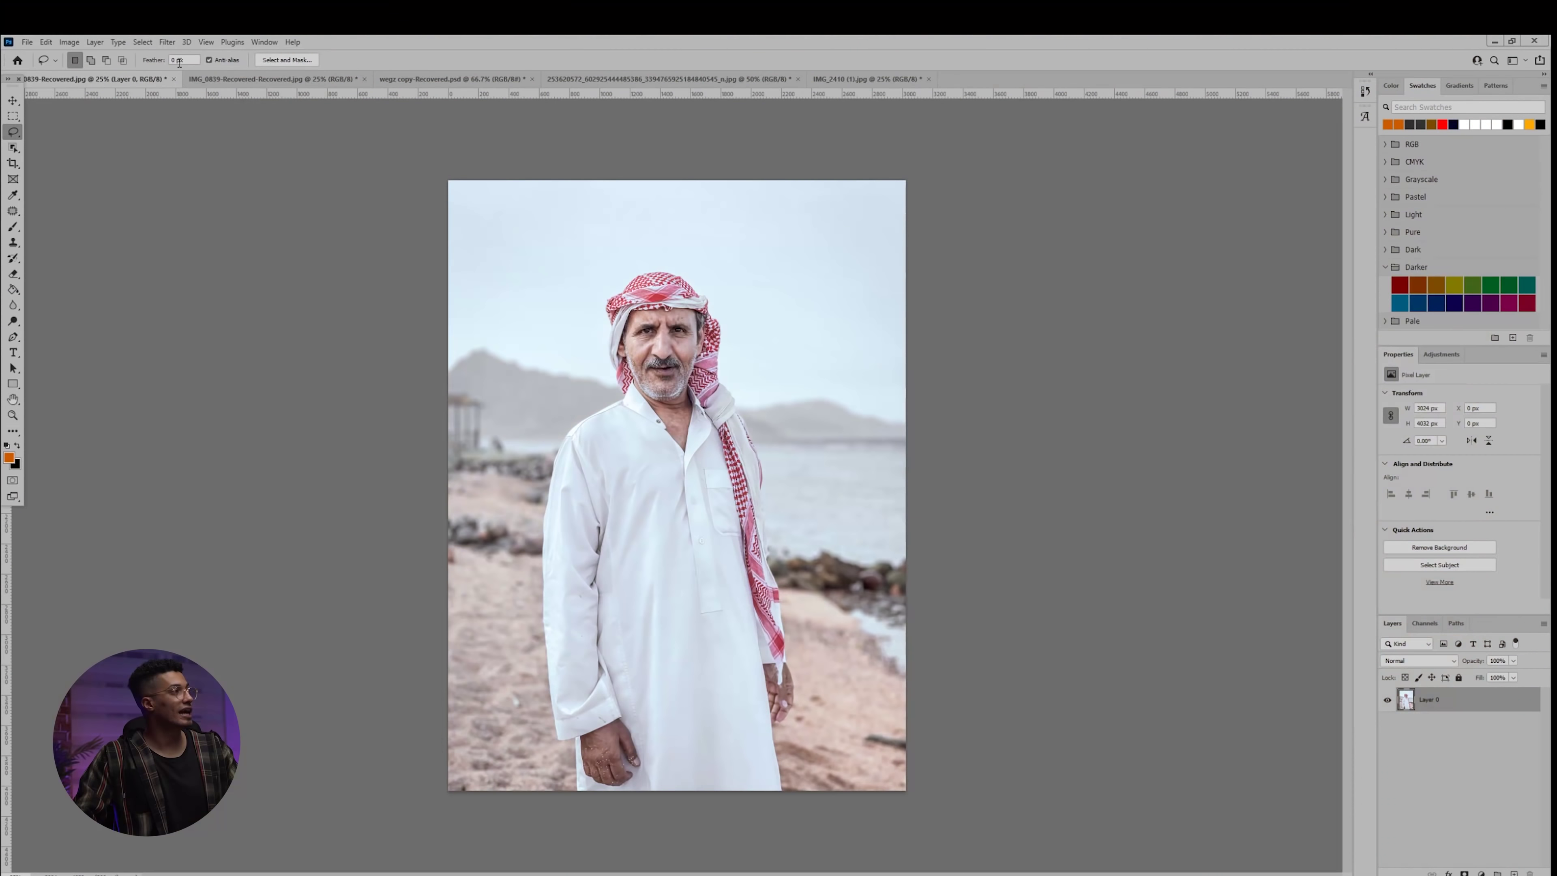
Turn on the Smart Portrait neural filter and expand its Global settings
left_click(166, 42)
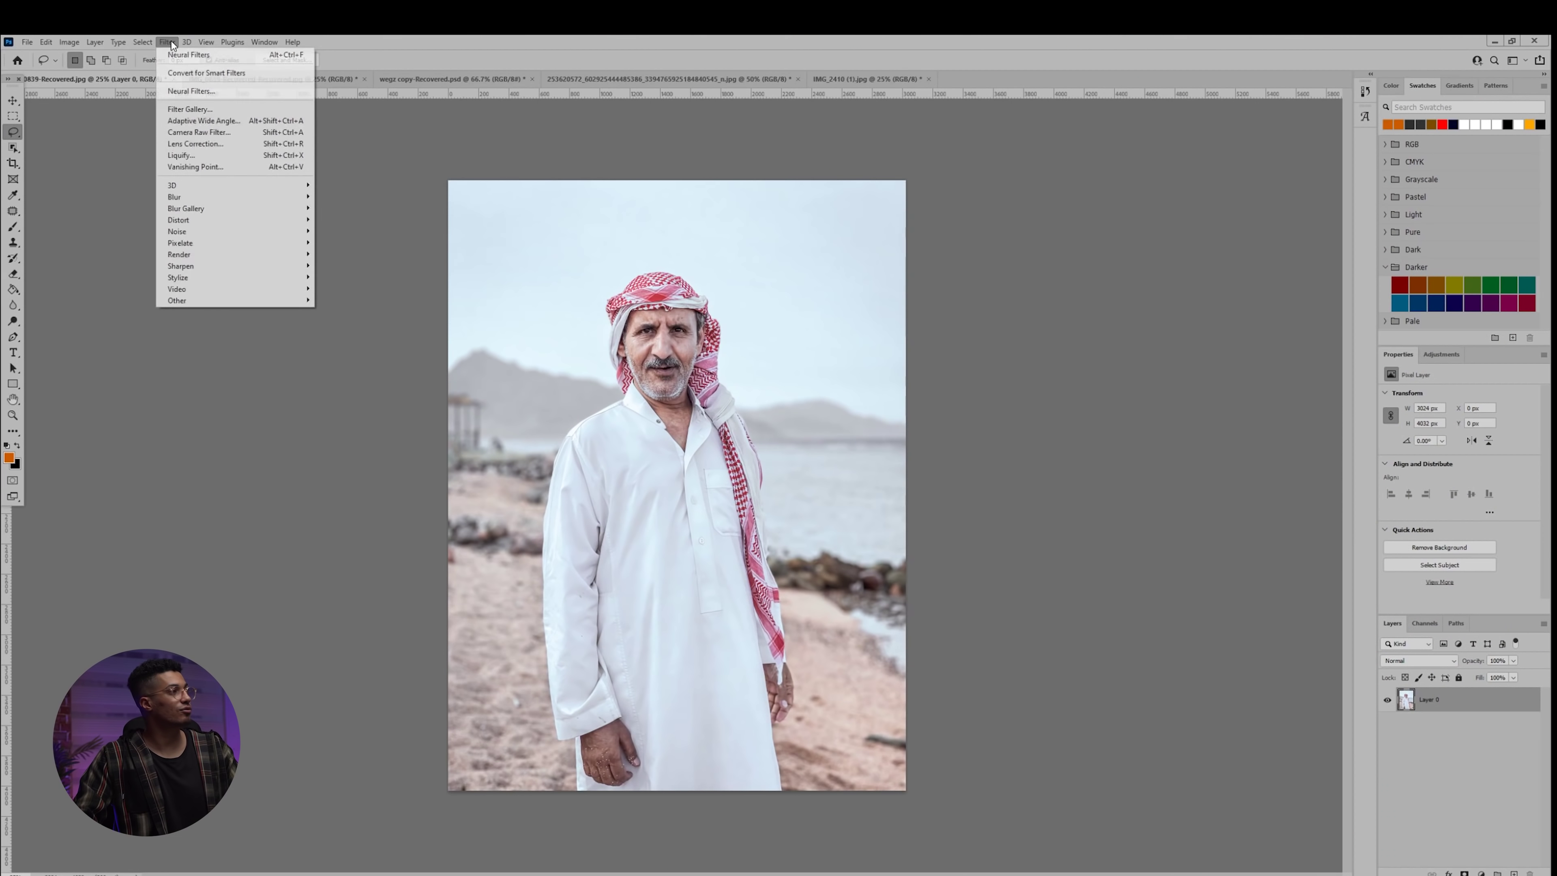
left_click(191, 90)
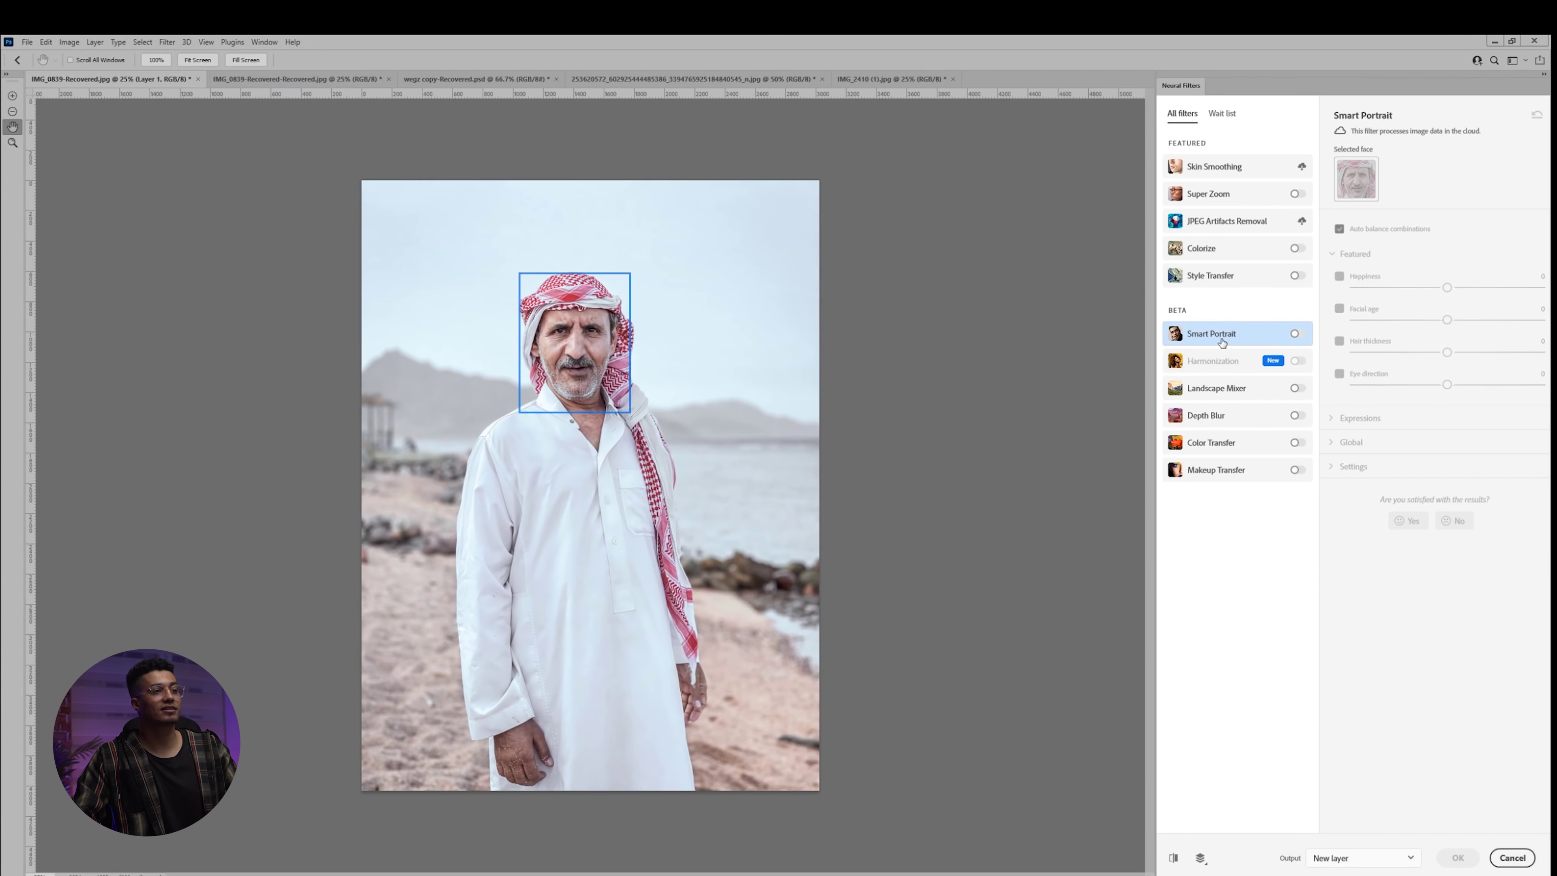
left_click(1296, 334)
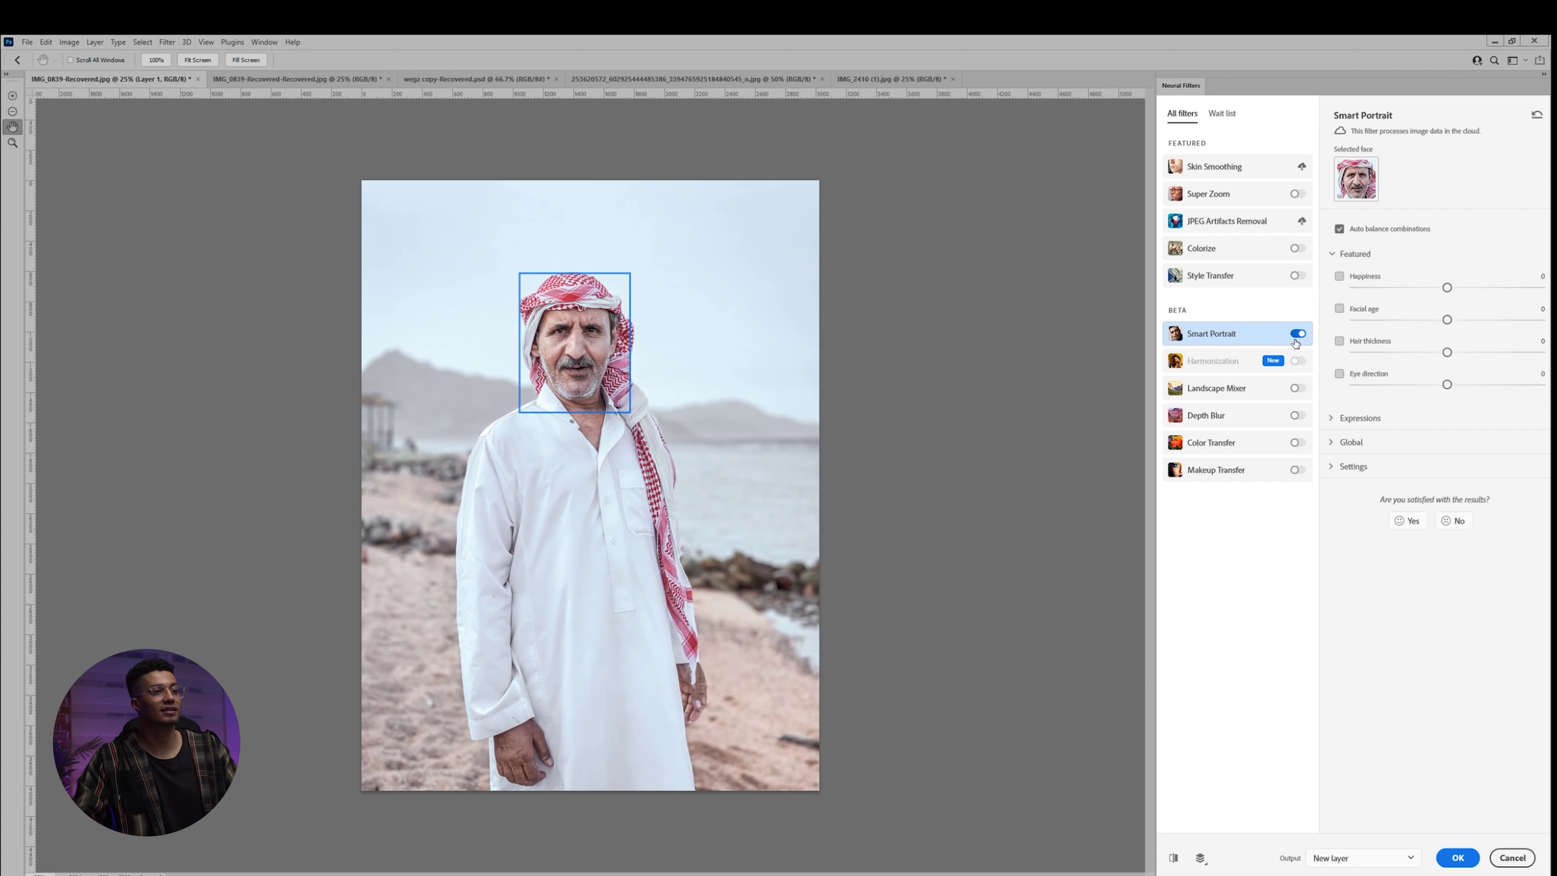
left_click(1330, 443)
key("ctrl+plus")
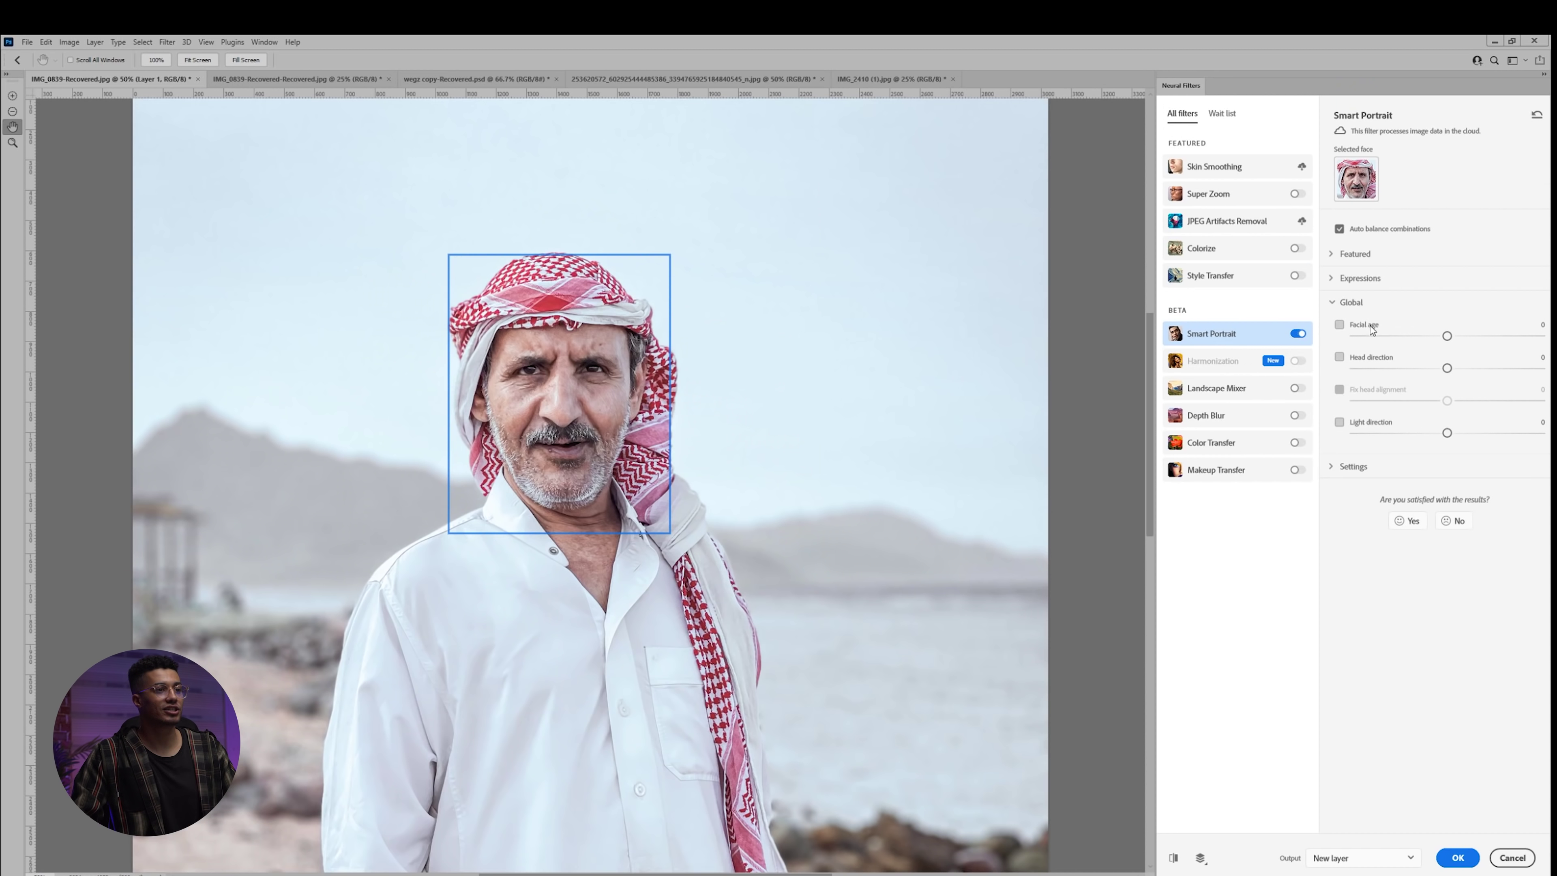
Set Facial age -50, adjust Head direction, Happiness +22, Eye direction +27, output to new layer
left_click_drag(1444, 337, 1410, 336)
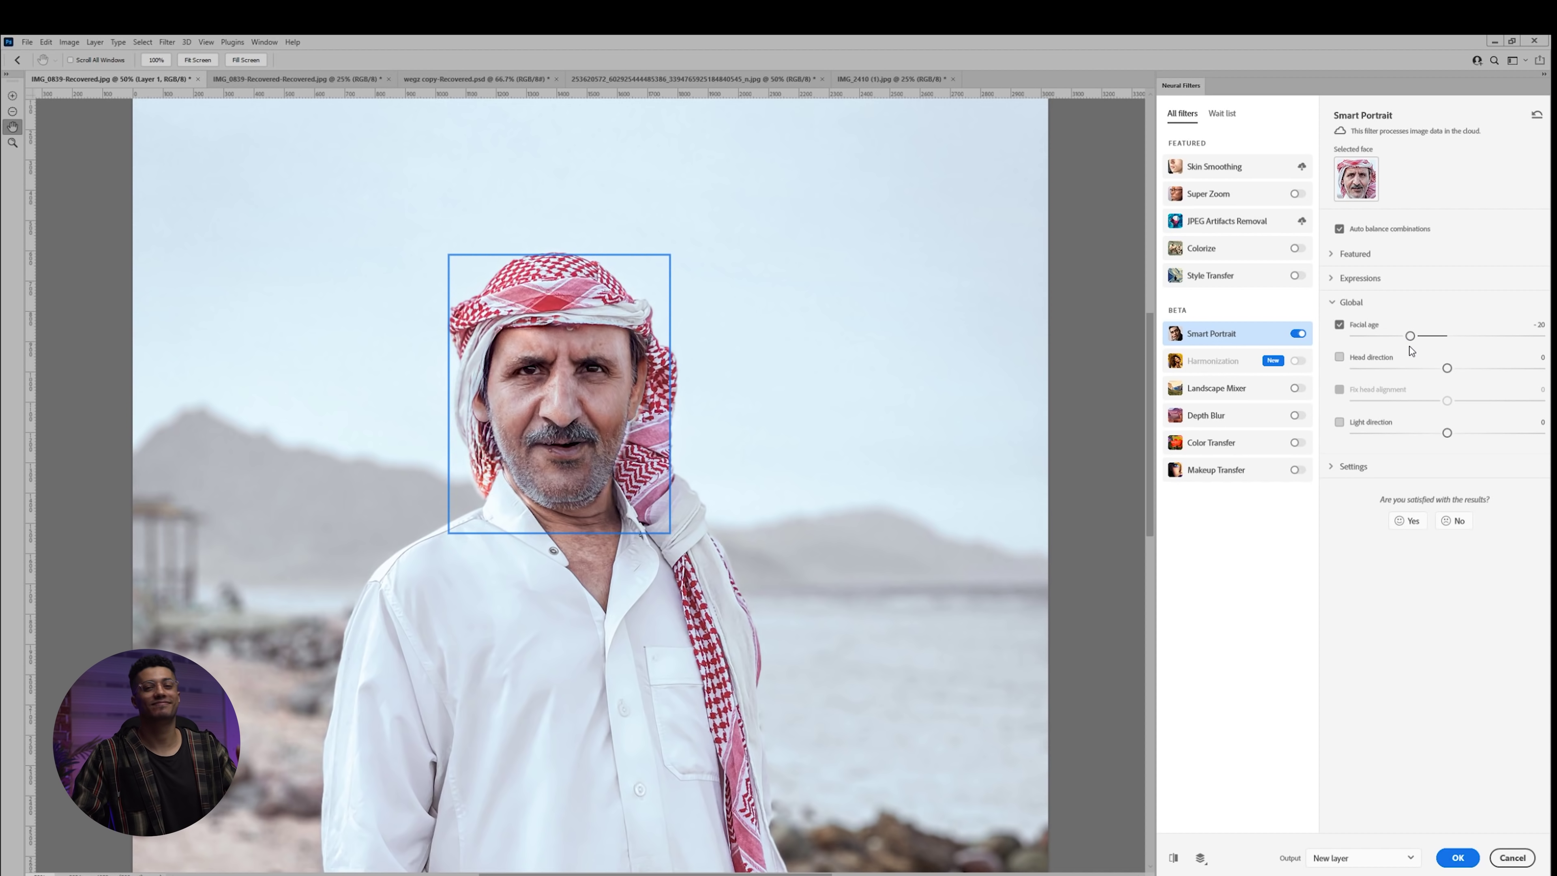
left_click_drag(1410, 350, 1338, 354)
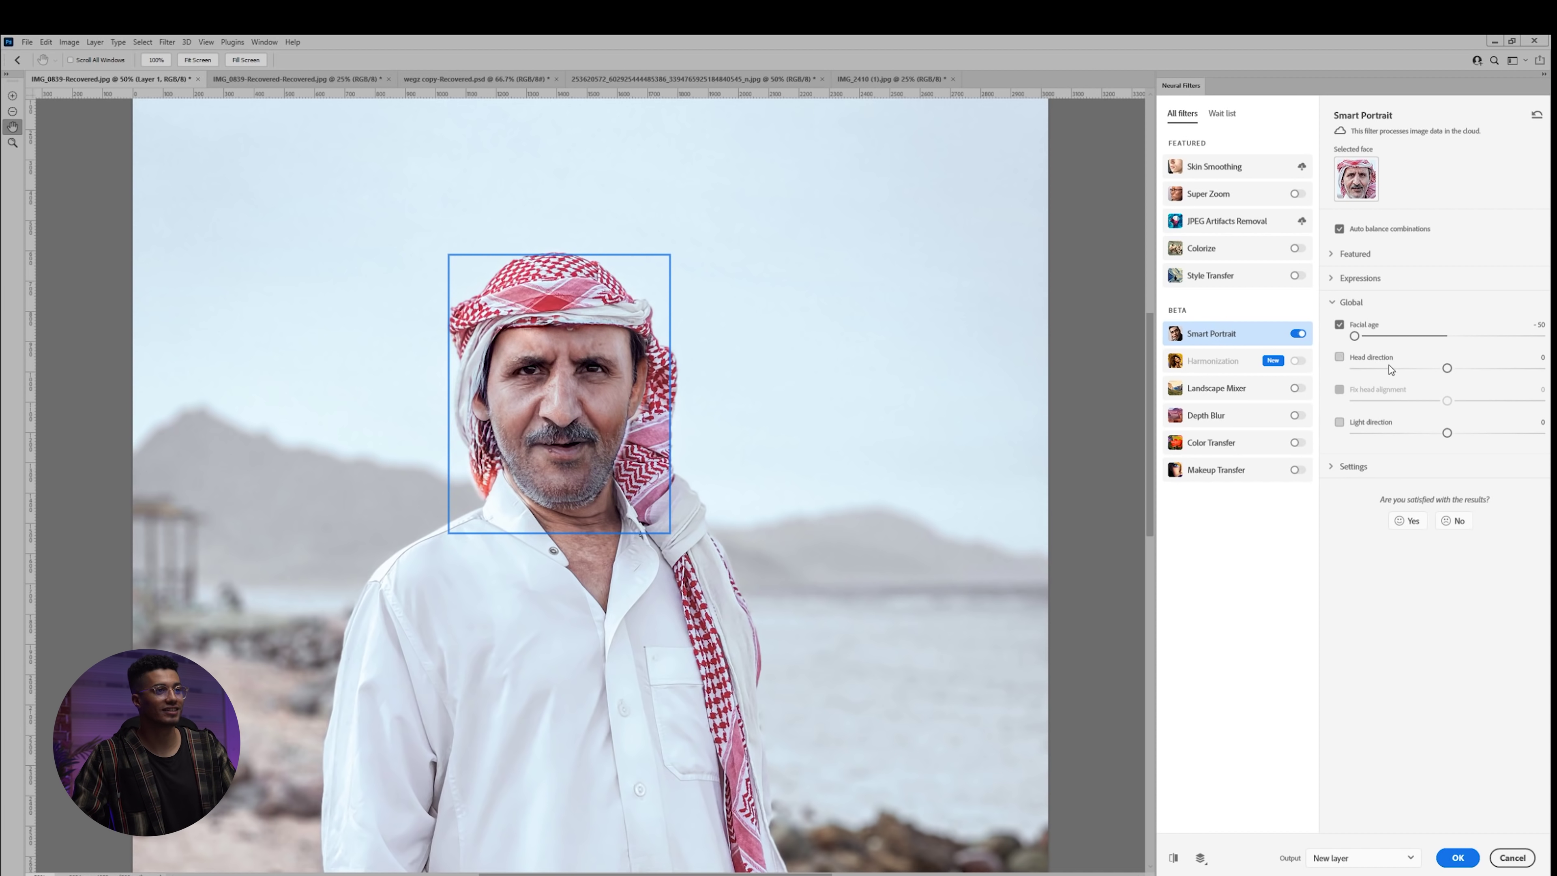
left_click(1480, 370)
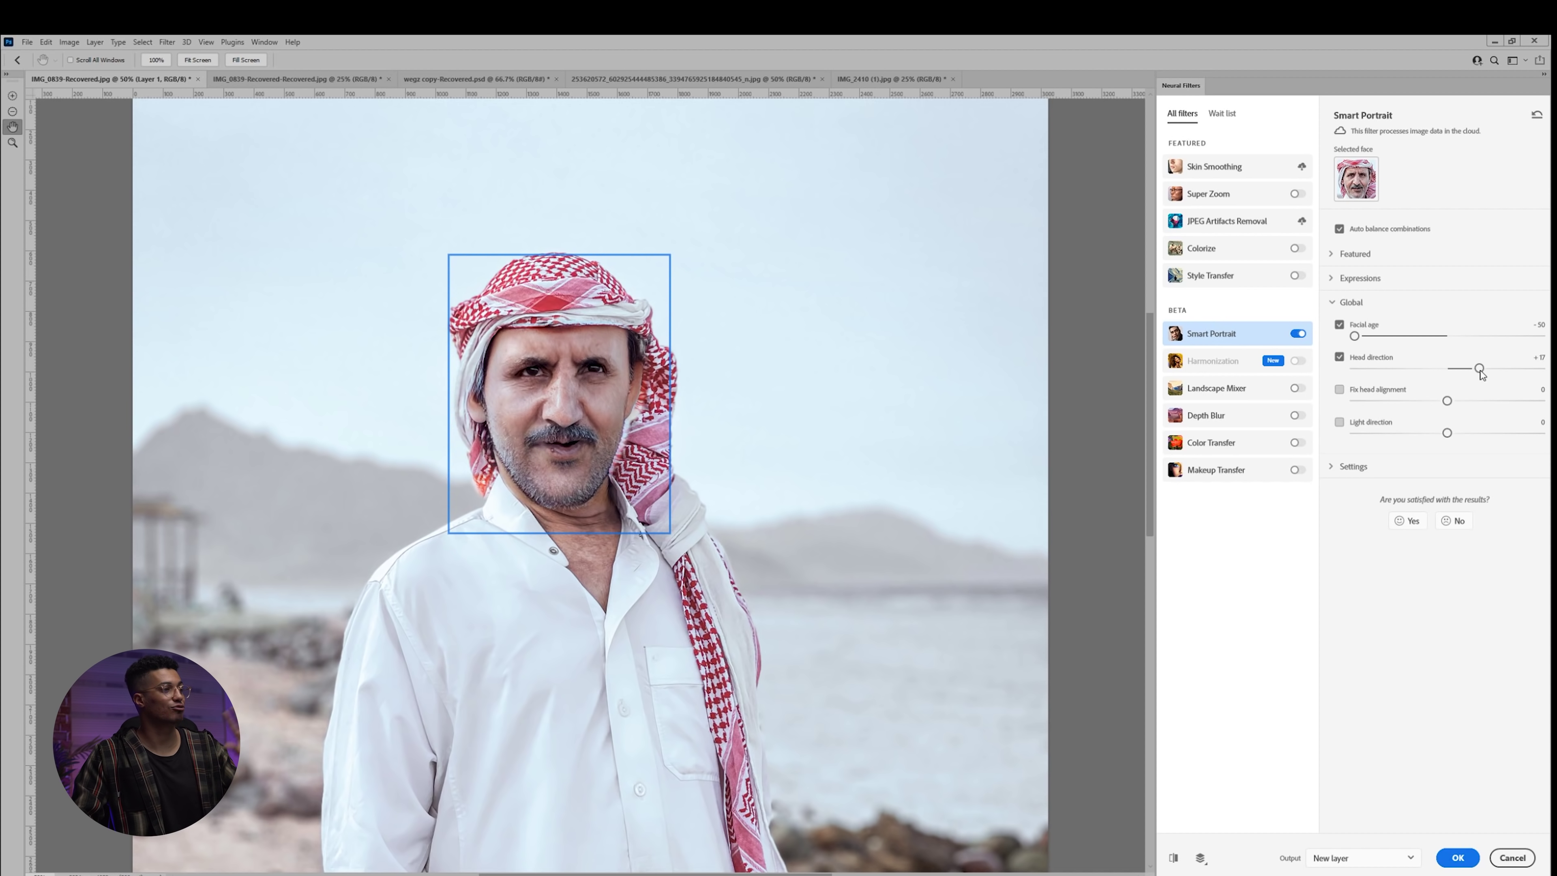
left_click_drag(1478, 370, 1408, 370)
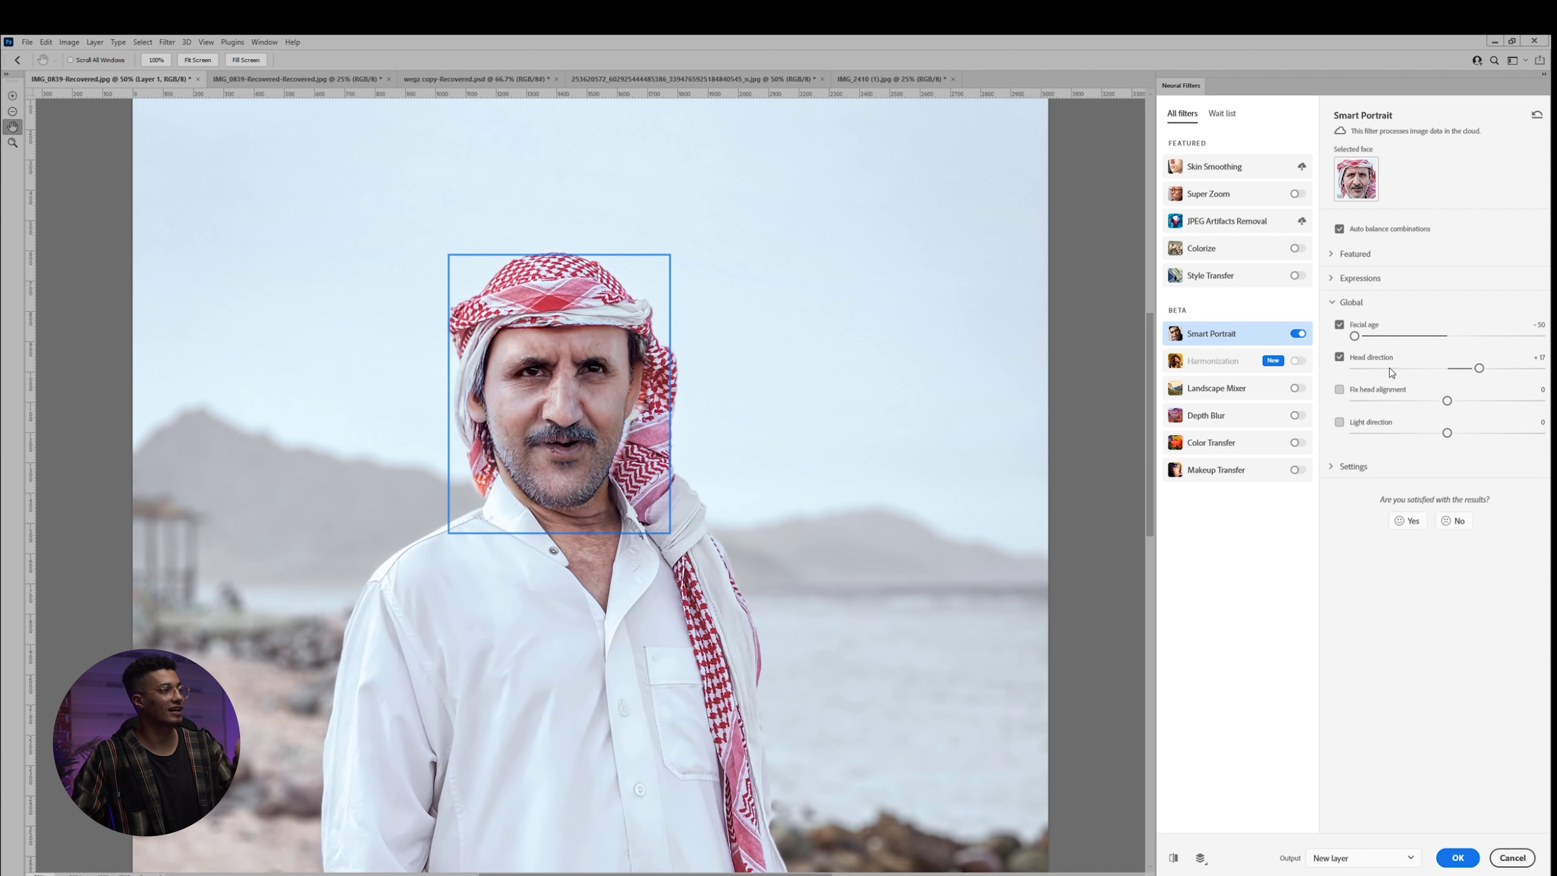
left_click(1396, 258)
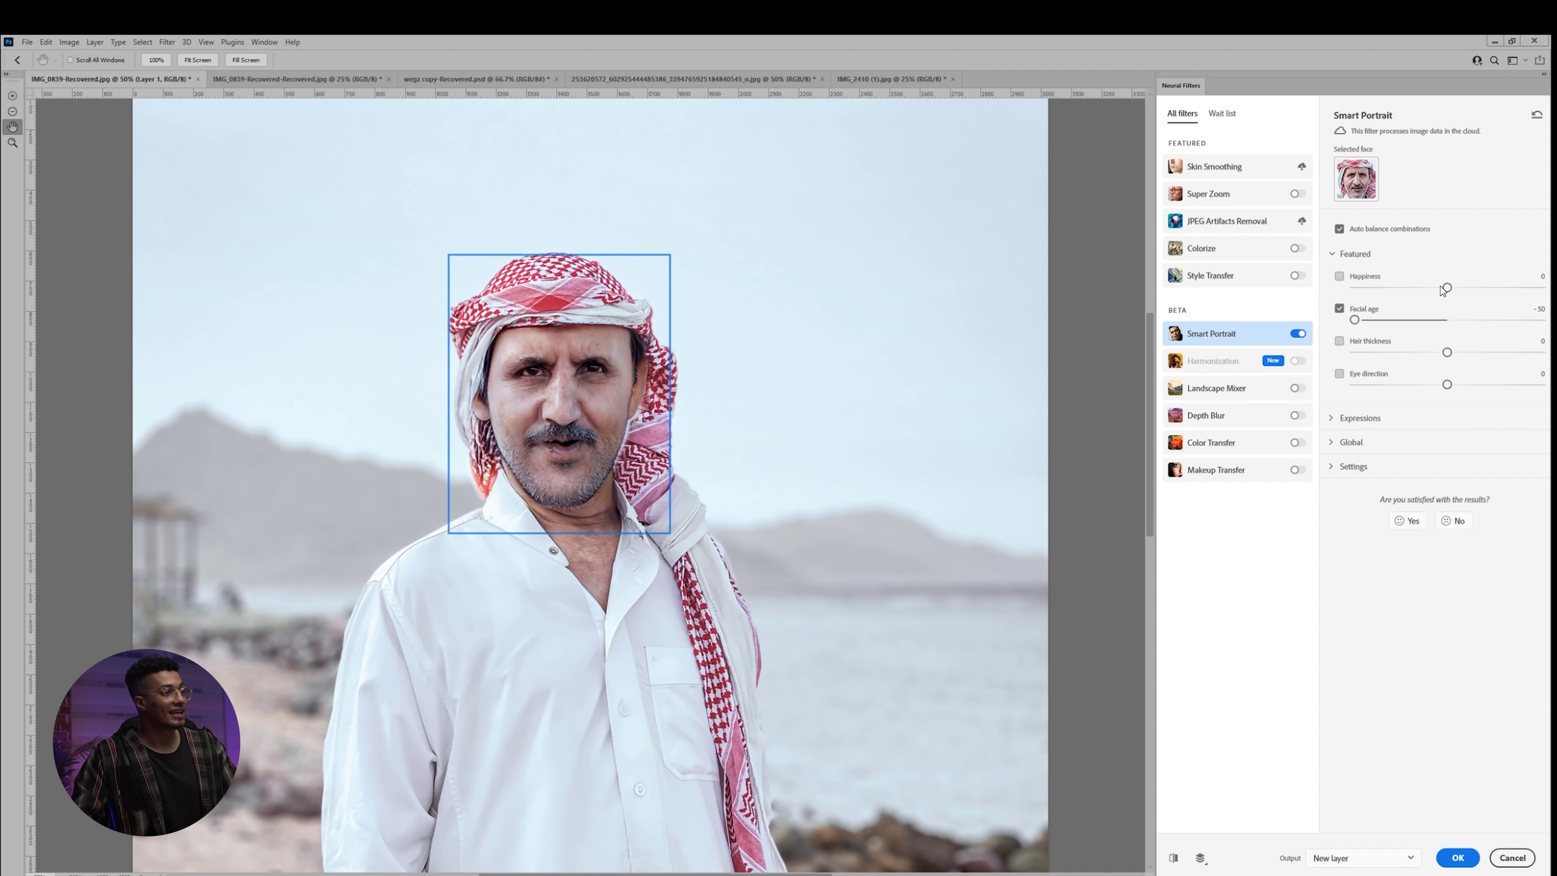
left_click_drag(1440, 288, 1489, 288)
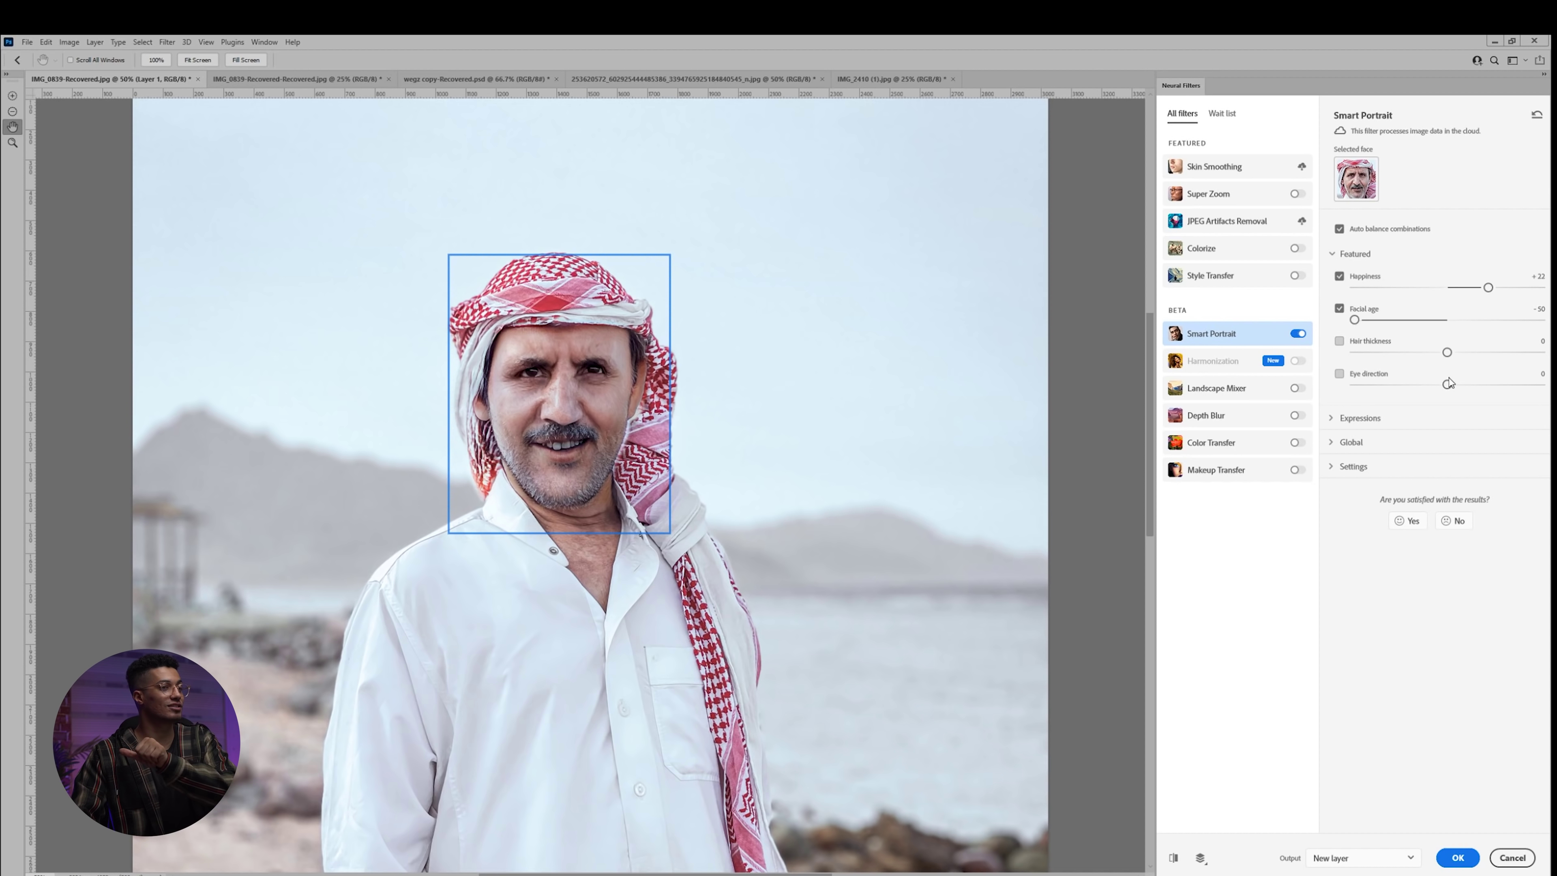
left_click(1499, 384)
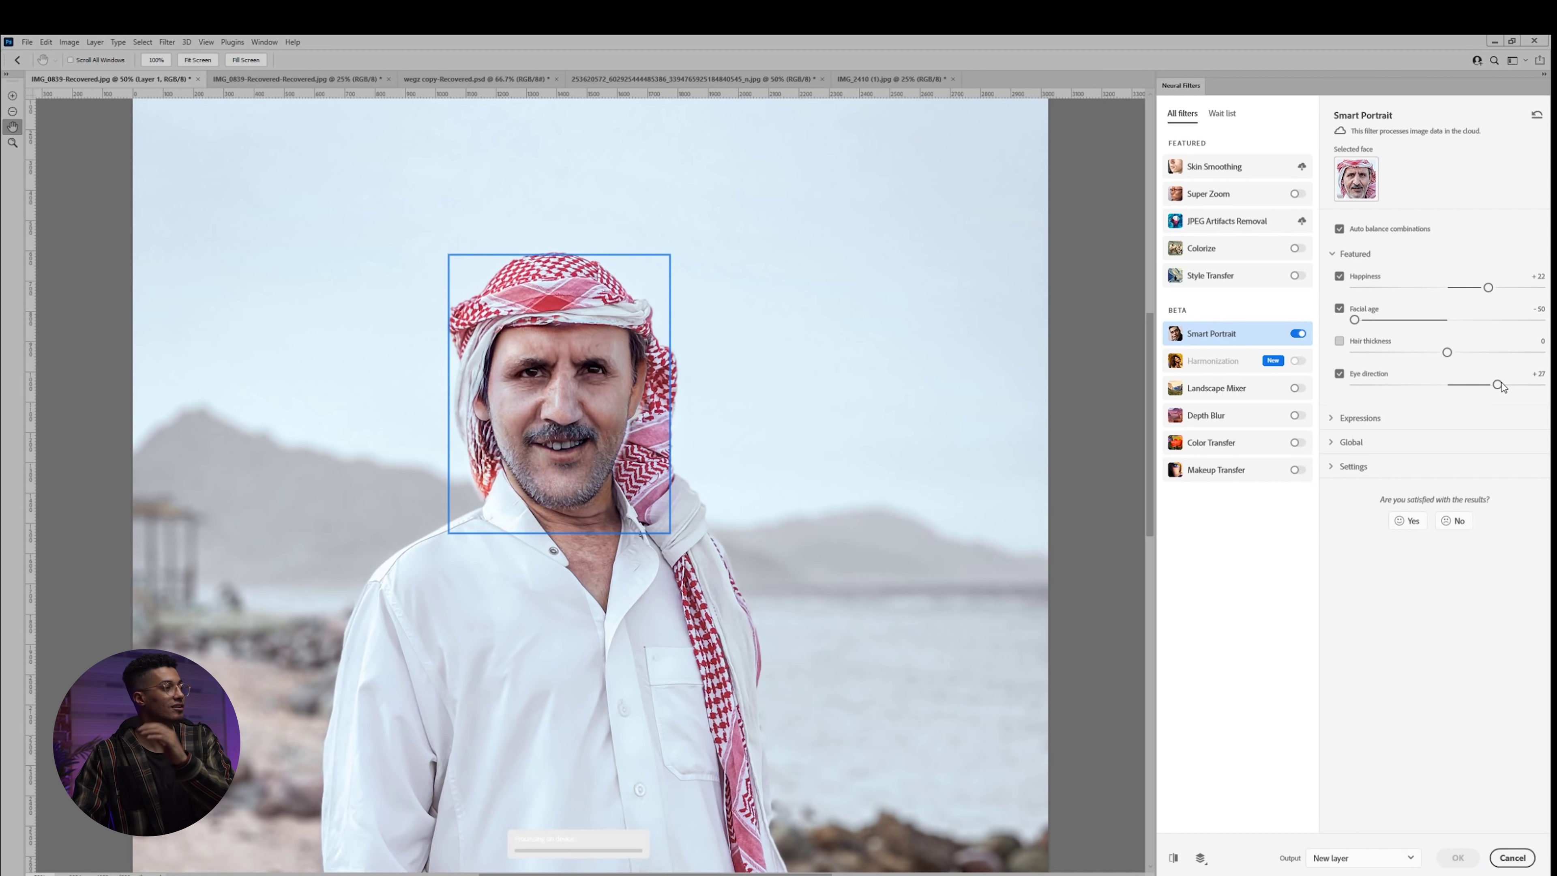
left_click(1455, 858)
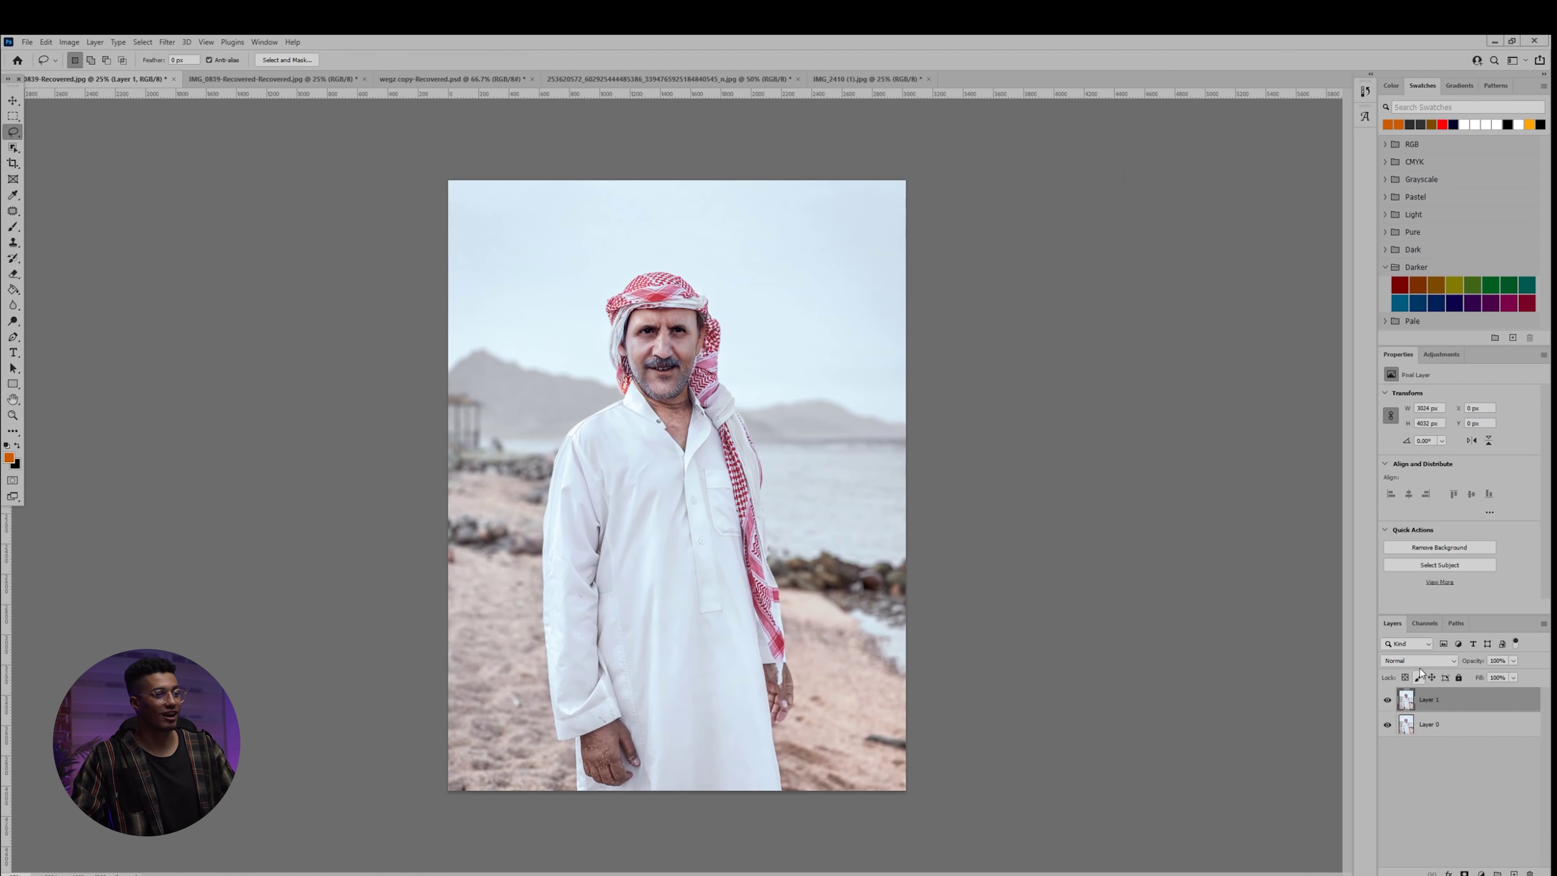
Toggle Layer 1's visibility off and on to compare before and after
left_click(1388, 699)
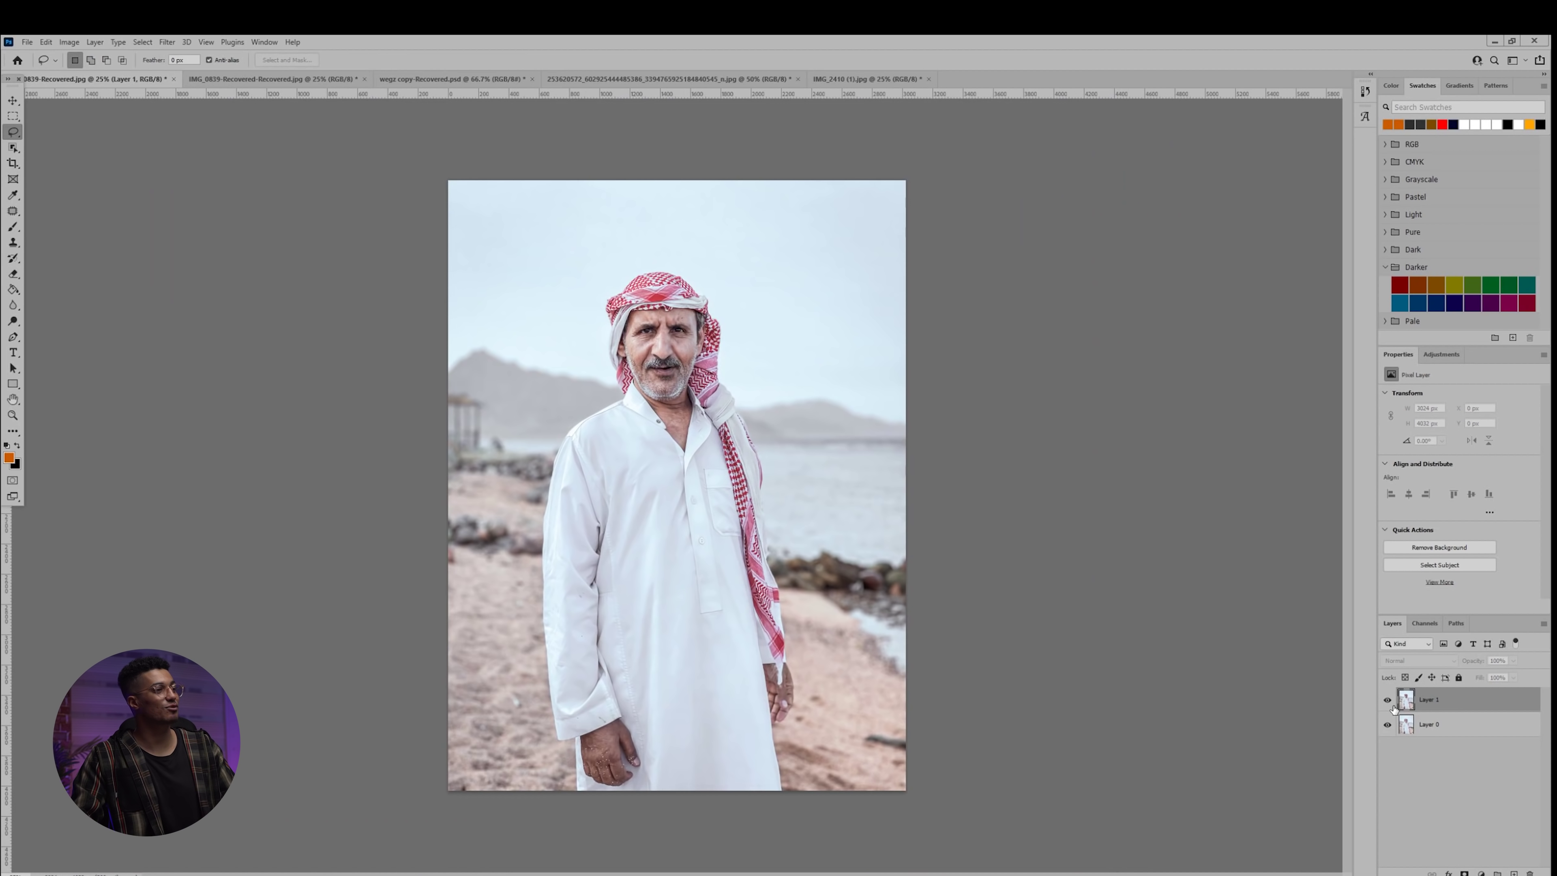
left_click(1389, 701)
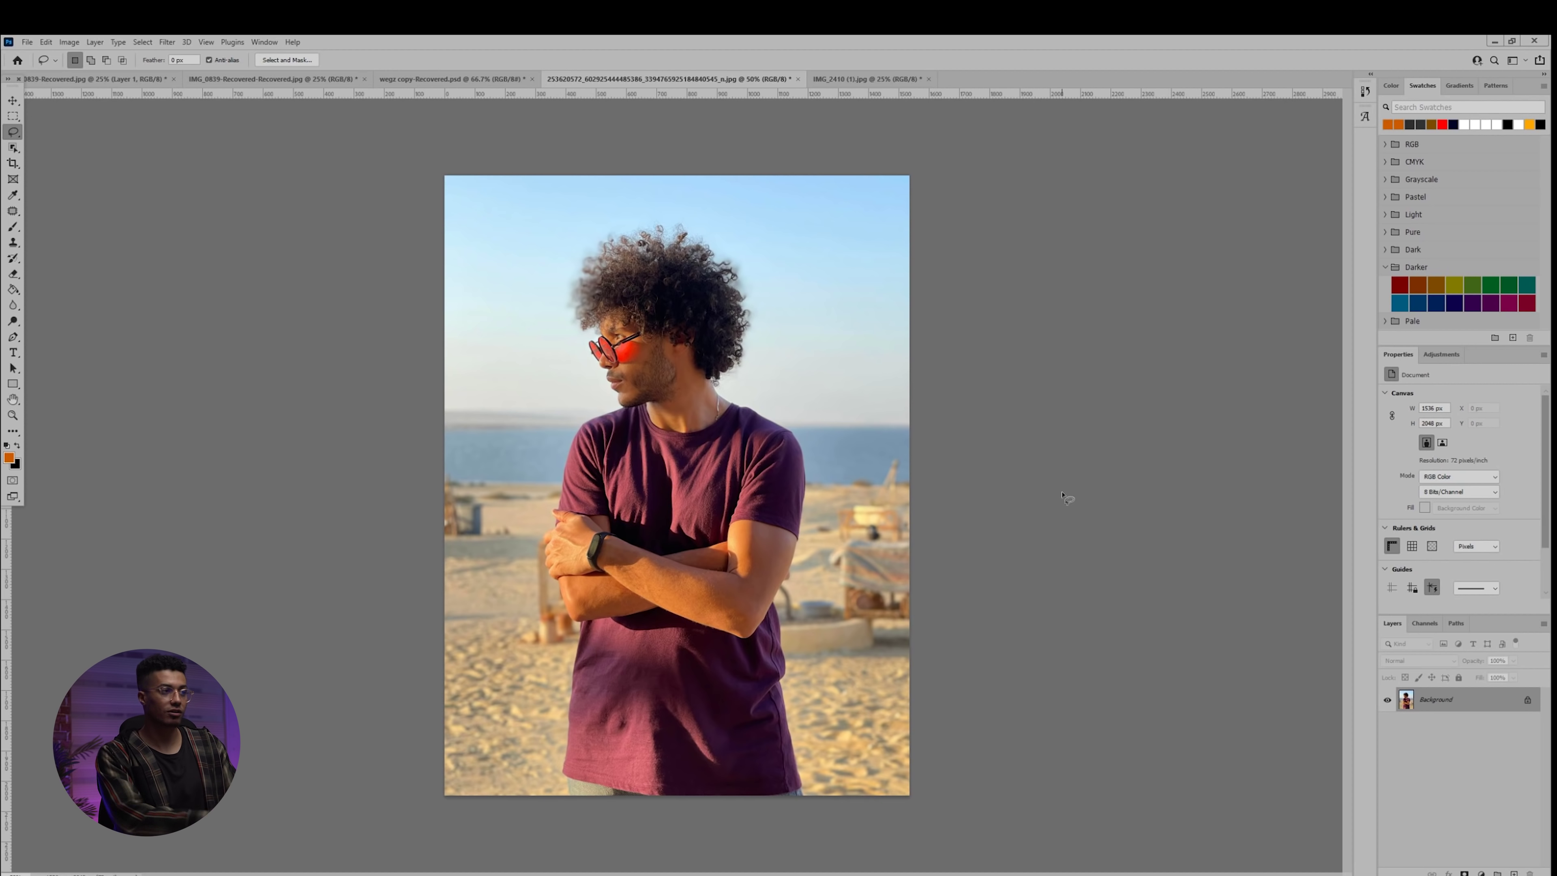
In Select and Mask, apply Select Subject and Refine Hair, then output a layer mask
key("ctrl+alt+r")
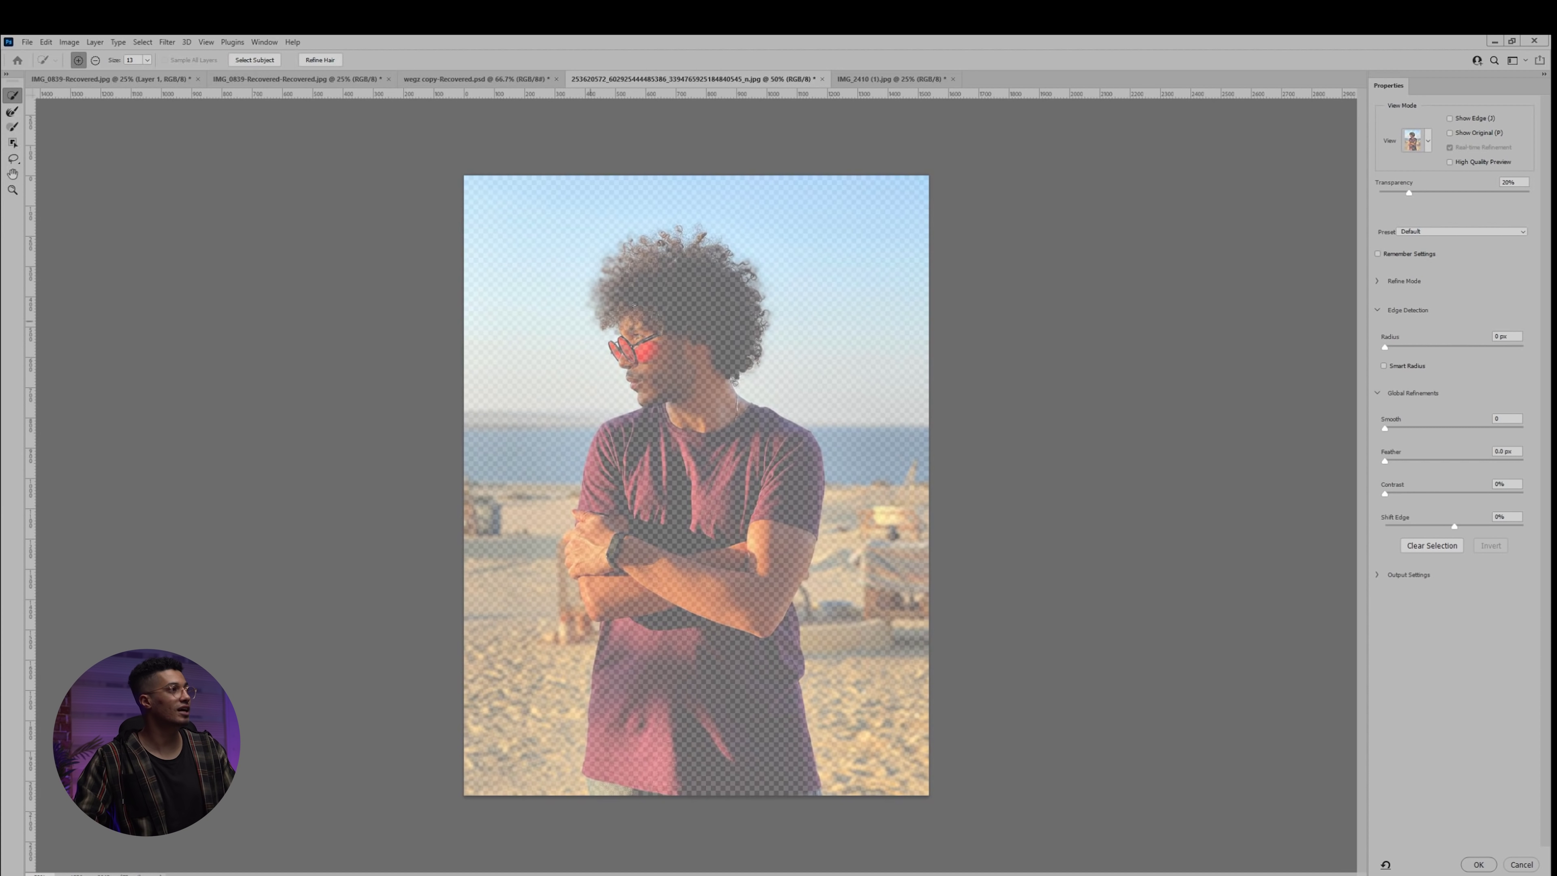
left_click(257, 61)
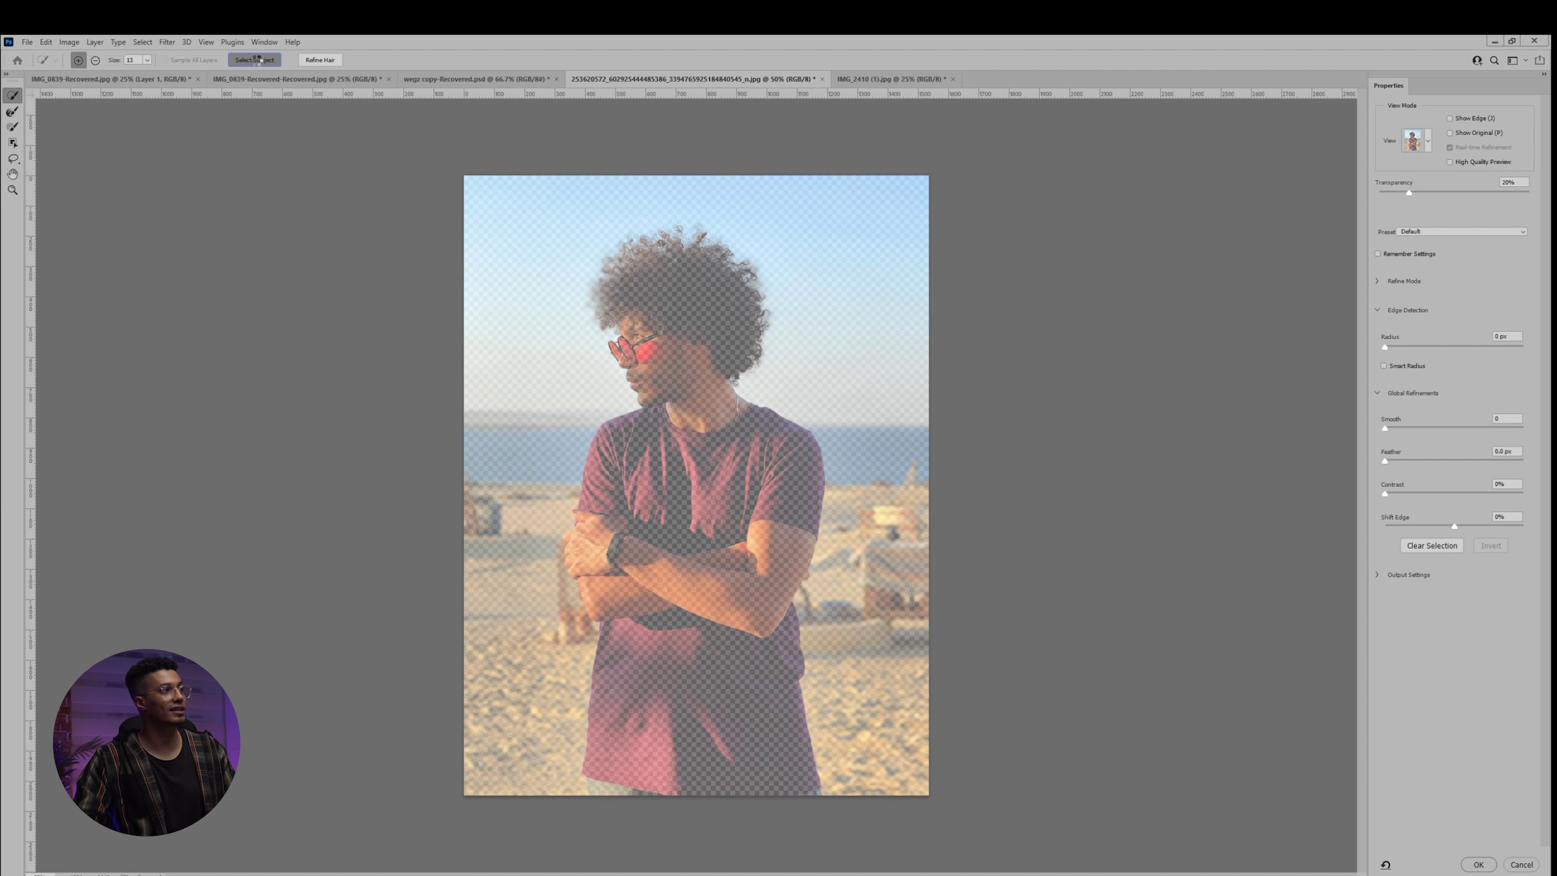
left_click(320, 60)
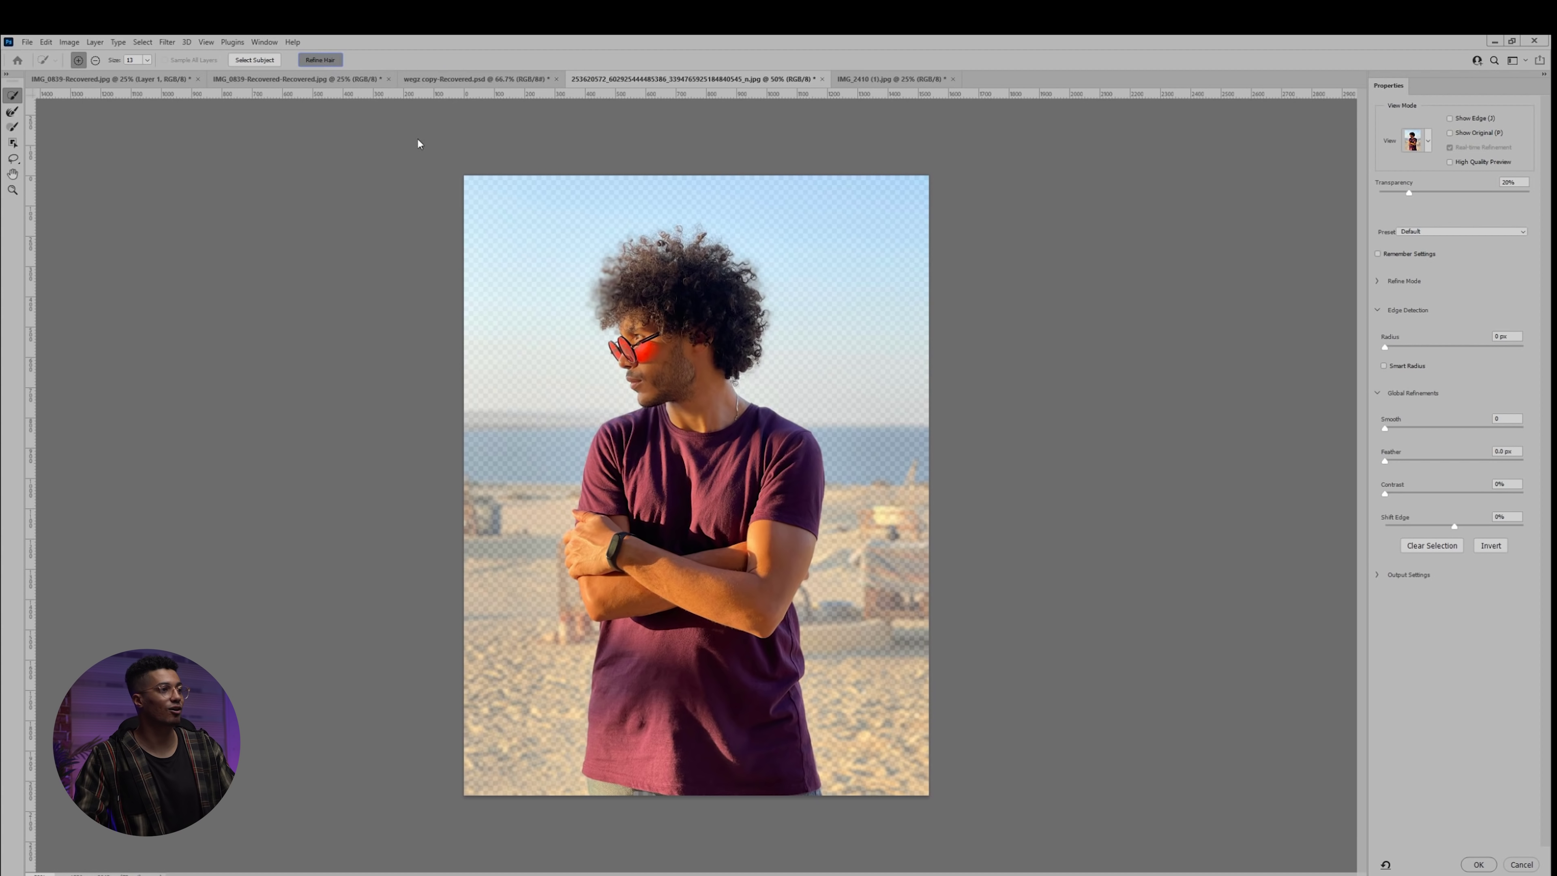
key("Return")
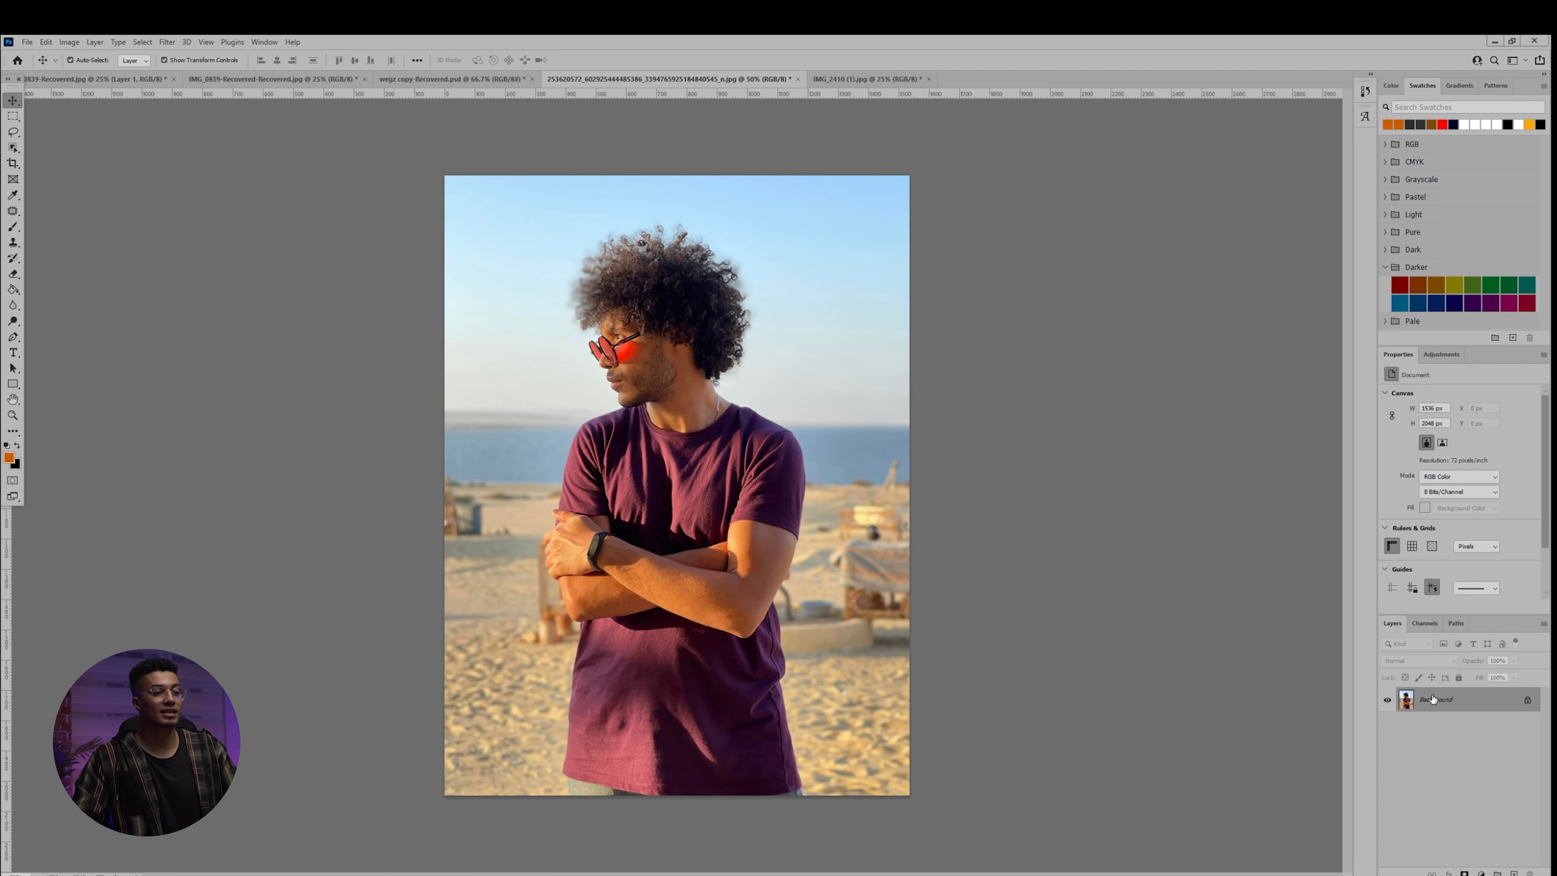
Convert the locked Background into a regular Layer 0
double_click(1457, 704)
left_click(677, 226)
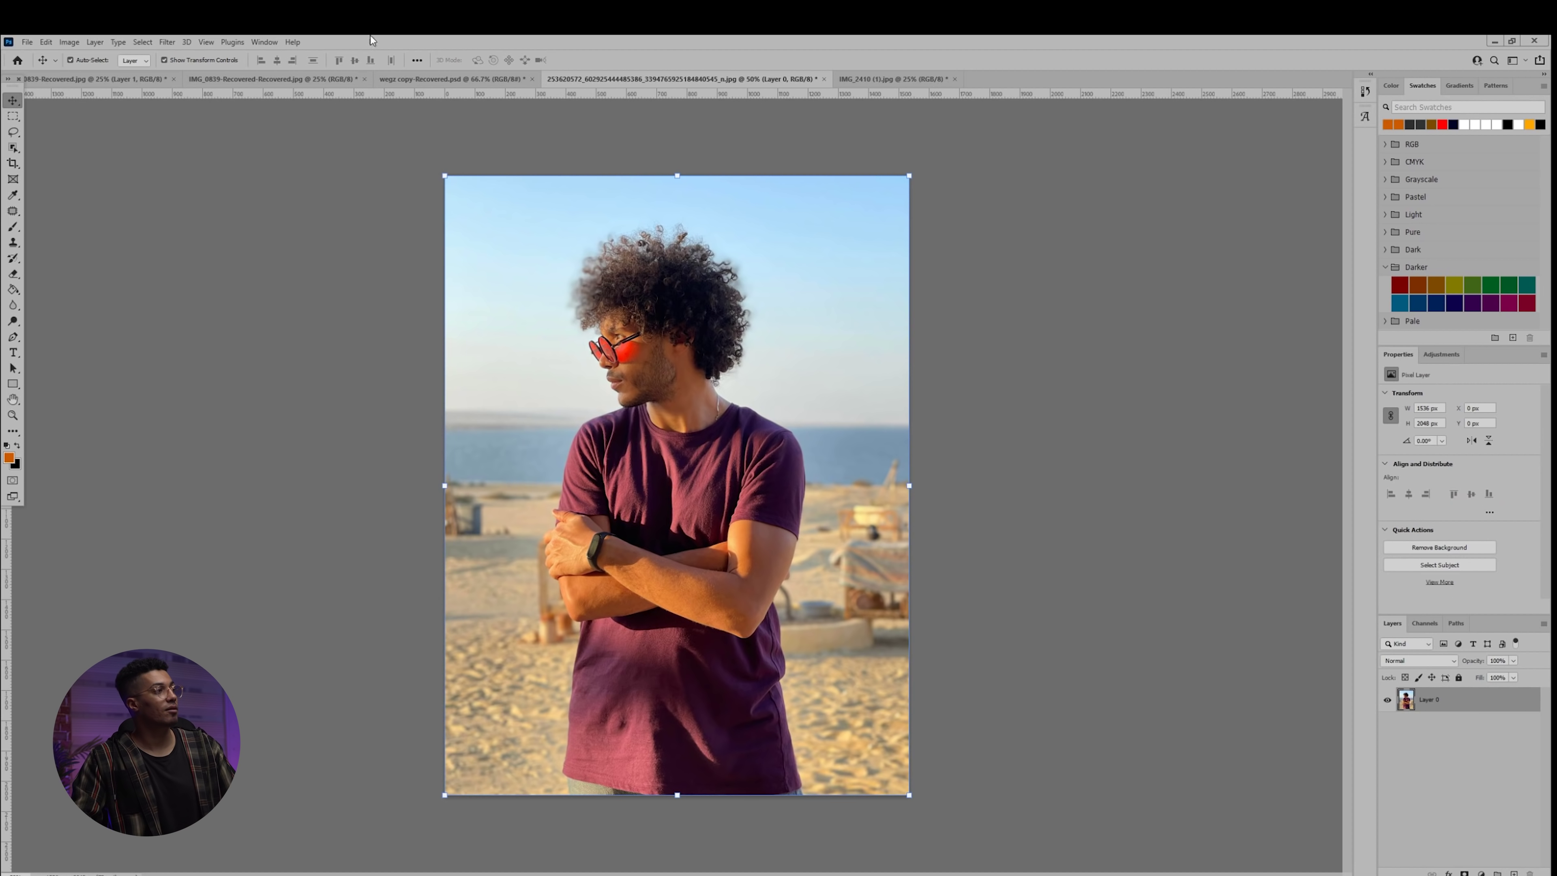
left_click(13, 163)
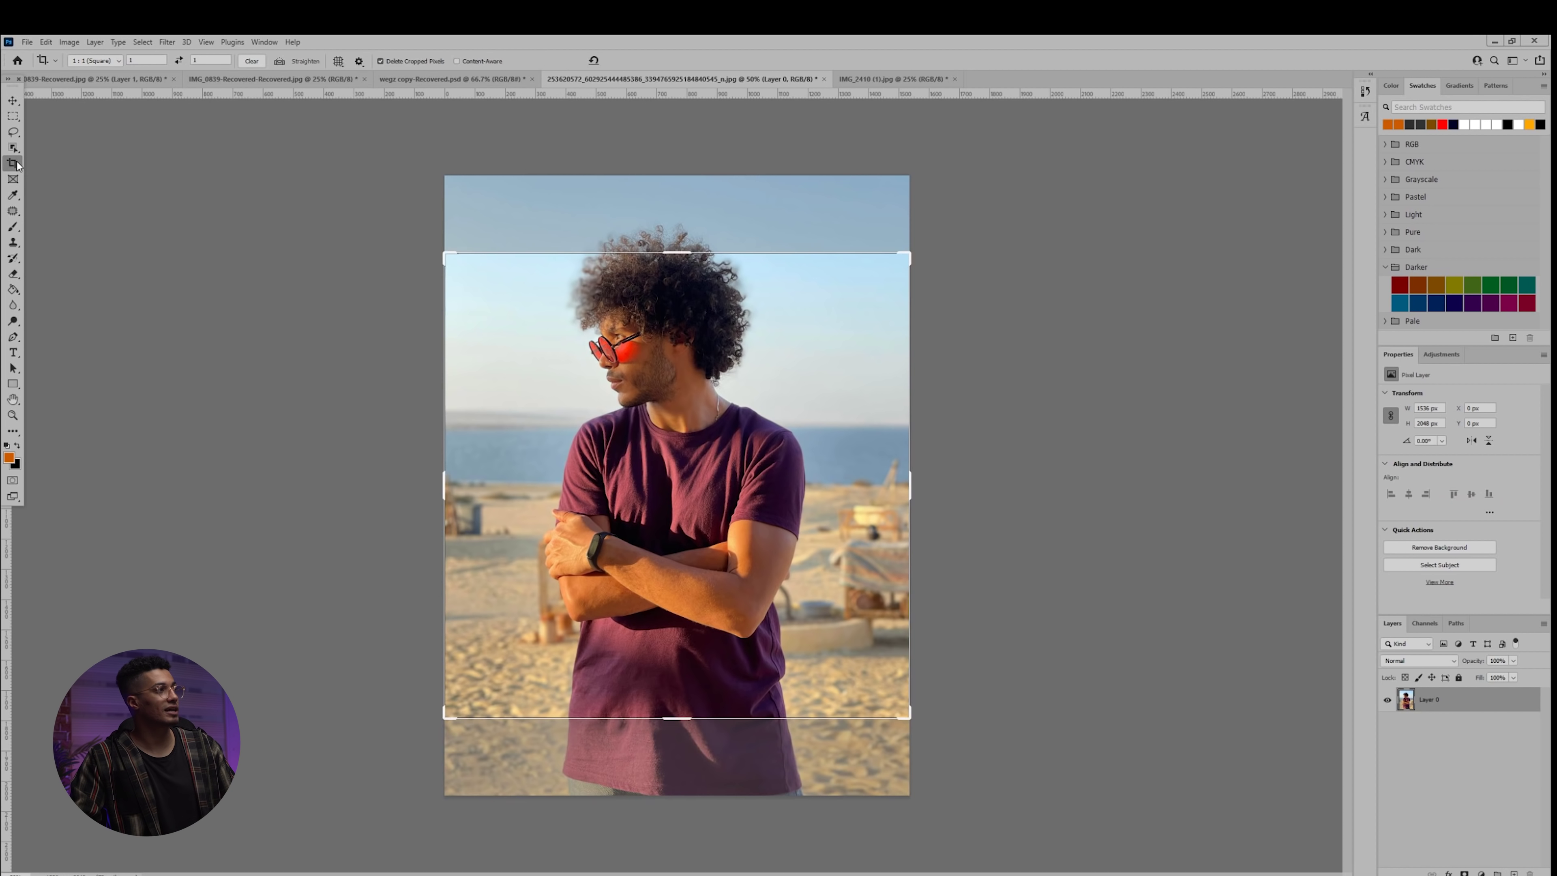
Crop the canvas to a 1:1 square that extends past both sides of the photo
left_click(113, 65)
left_click(92, 85)
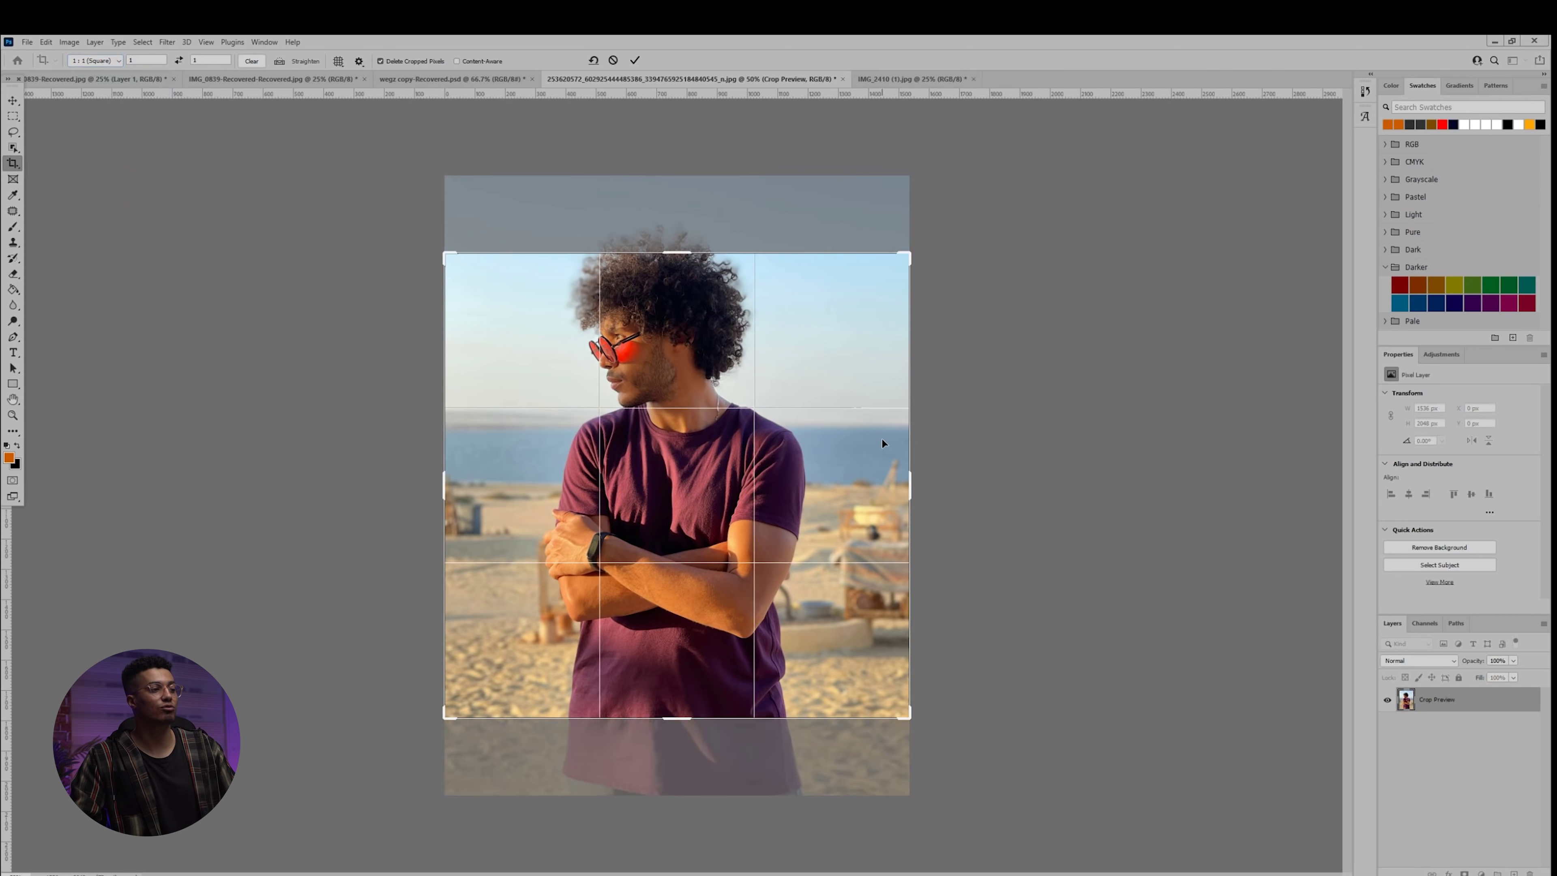
left_click_drag(910, 488, 995, 489)
key("Return")
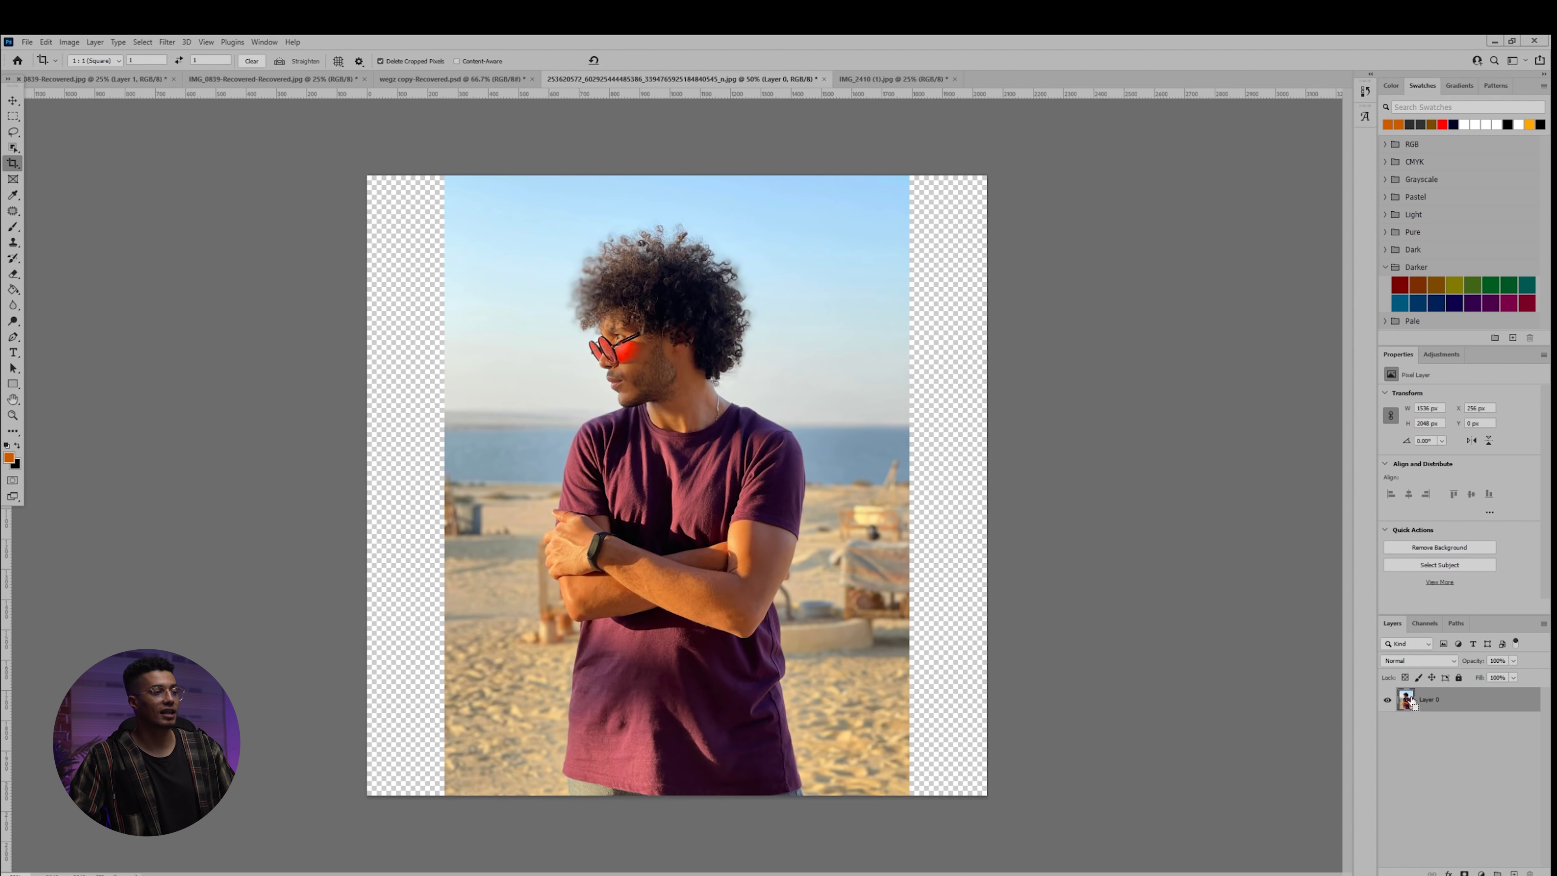
Ctrl-click the Layer 0 thumbnail to select the photo's pixels and inspect the edges at 100%
left_click(1406, 700, "ctrl")
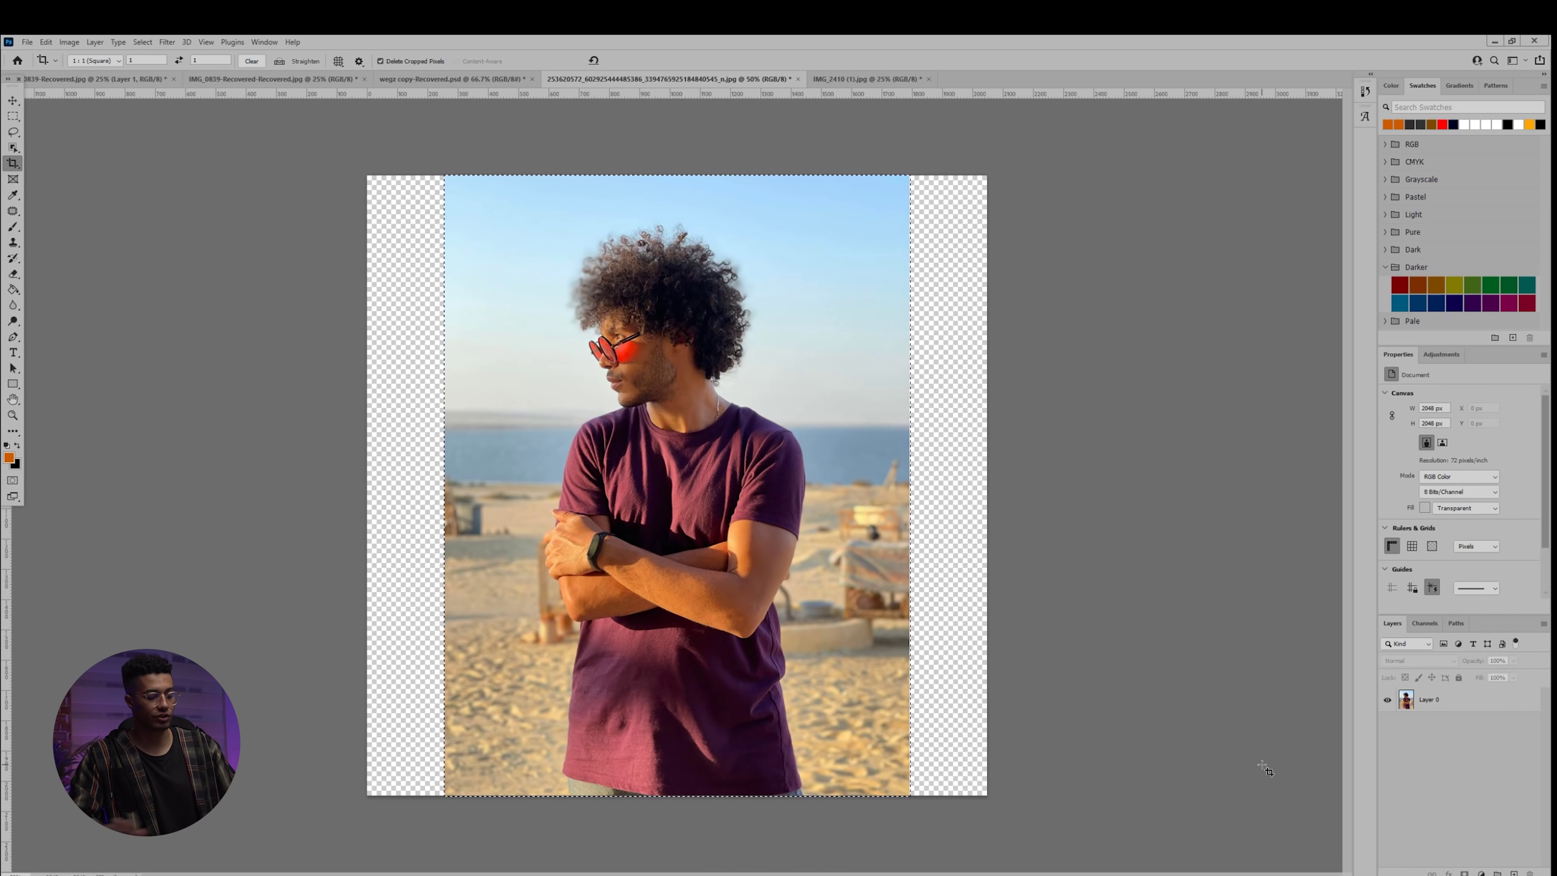
key("ctrl")
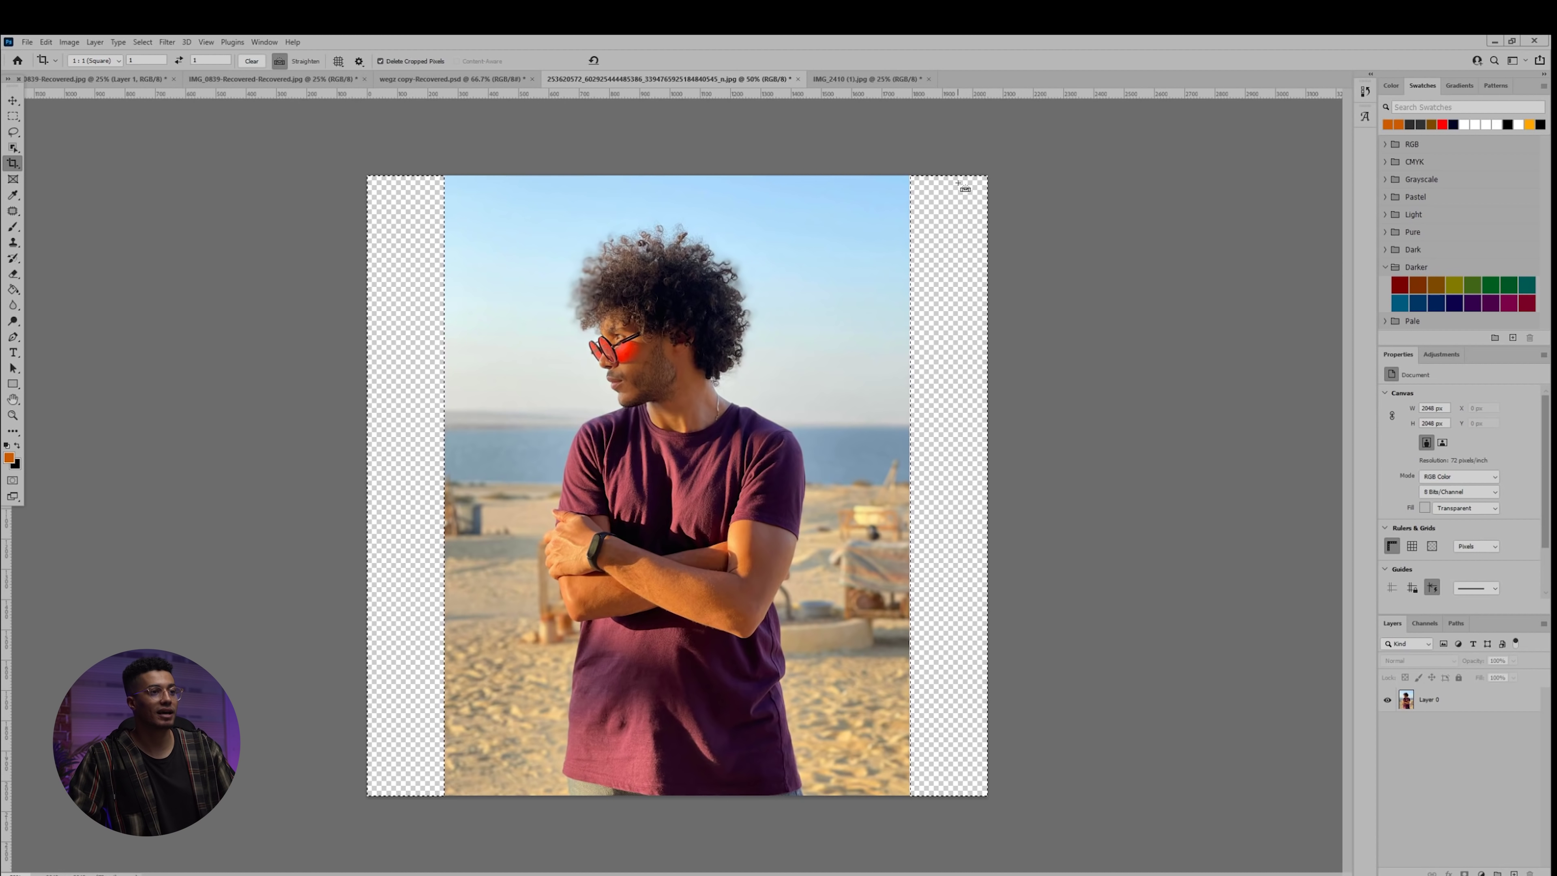
key("ctrl+plus")
key("ctrl+plus")
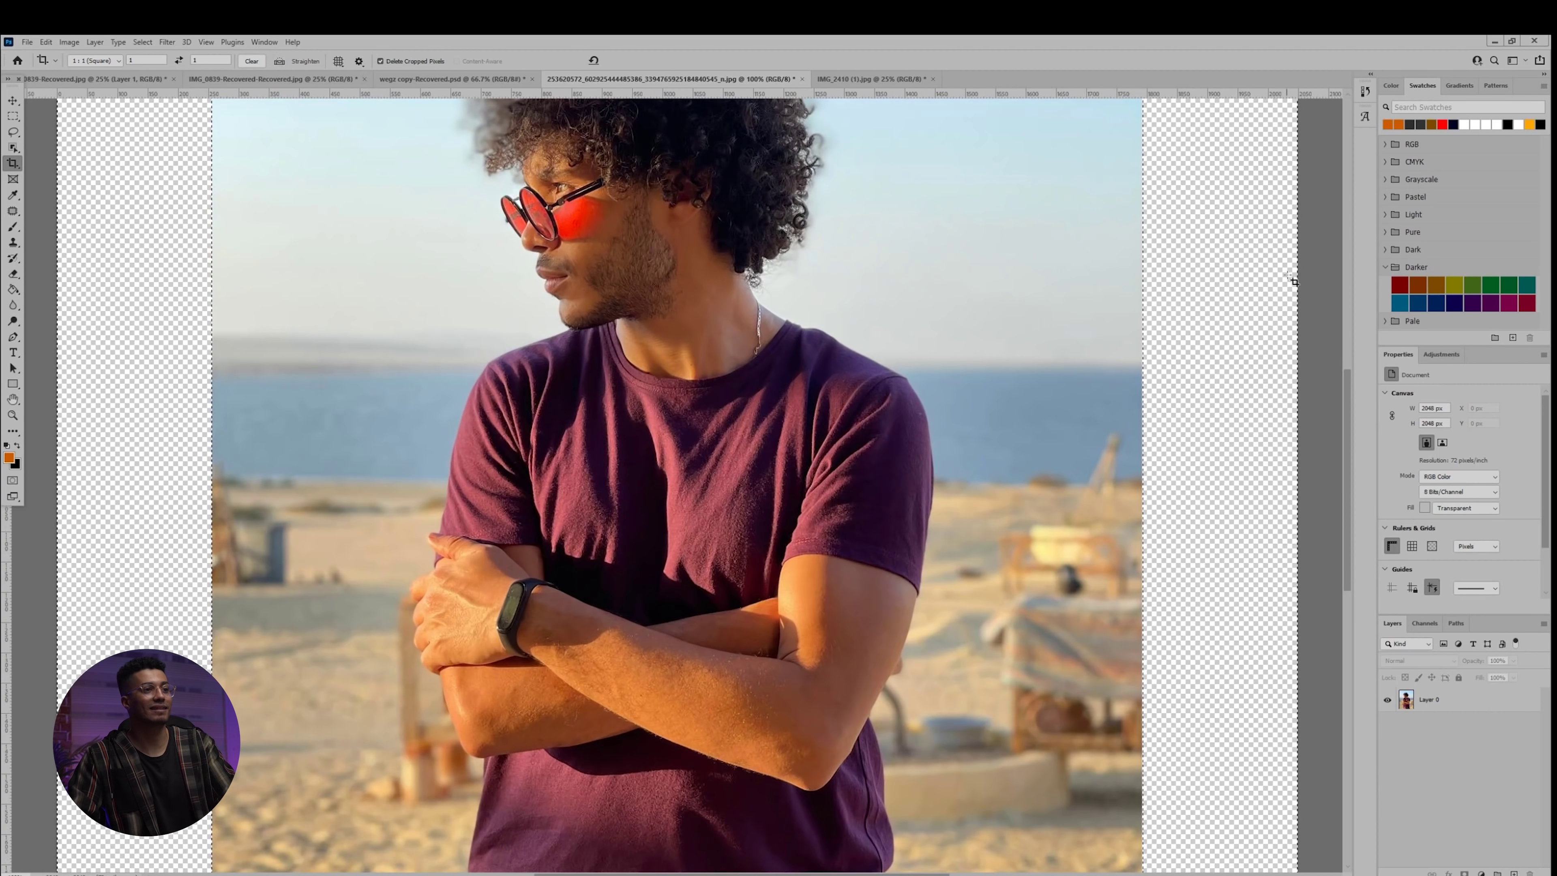
key("ctrl+minus")
key("ctrl+minus")
left_click(142, 42)
left_click(293, 406)
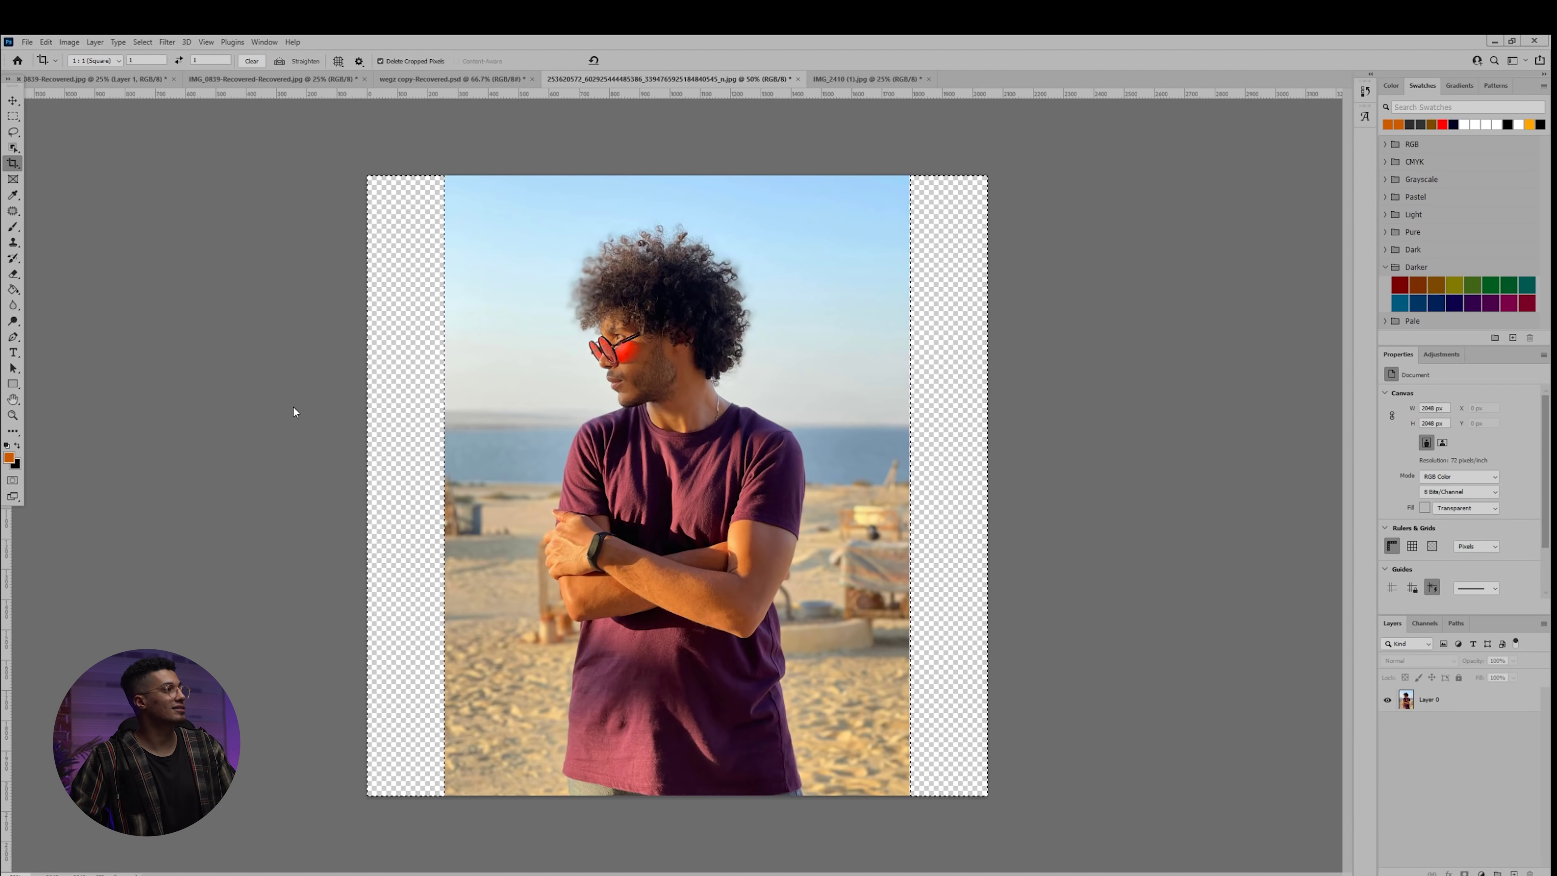
Expand the photo selection by 1 pixel and check its edge up close
left_click(141, 42)
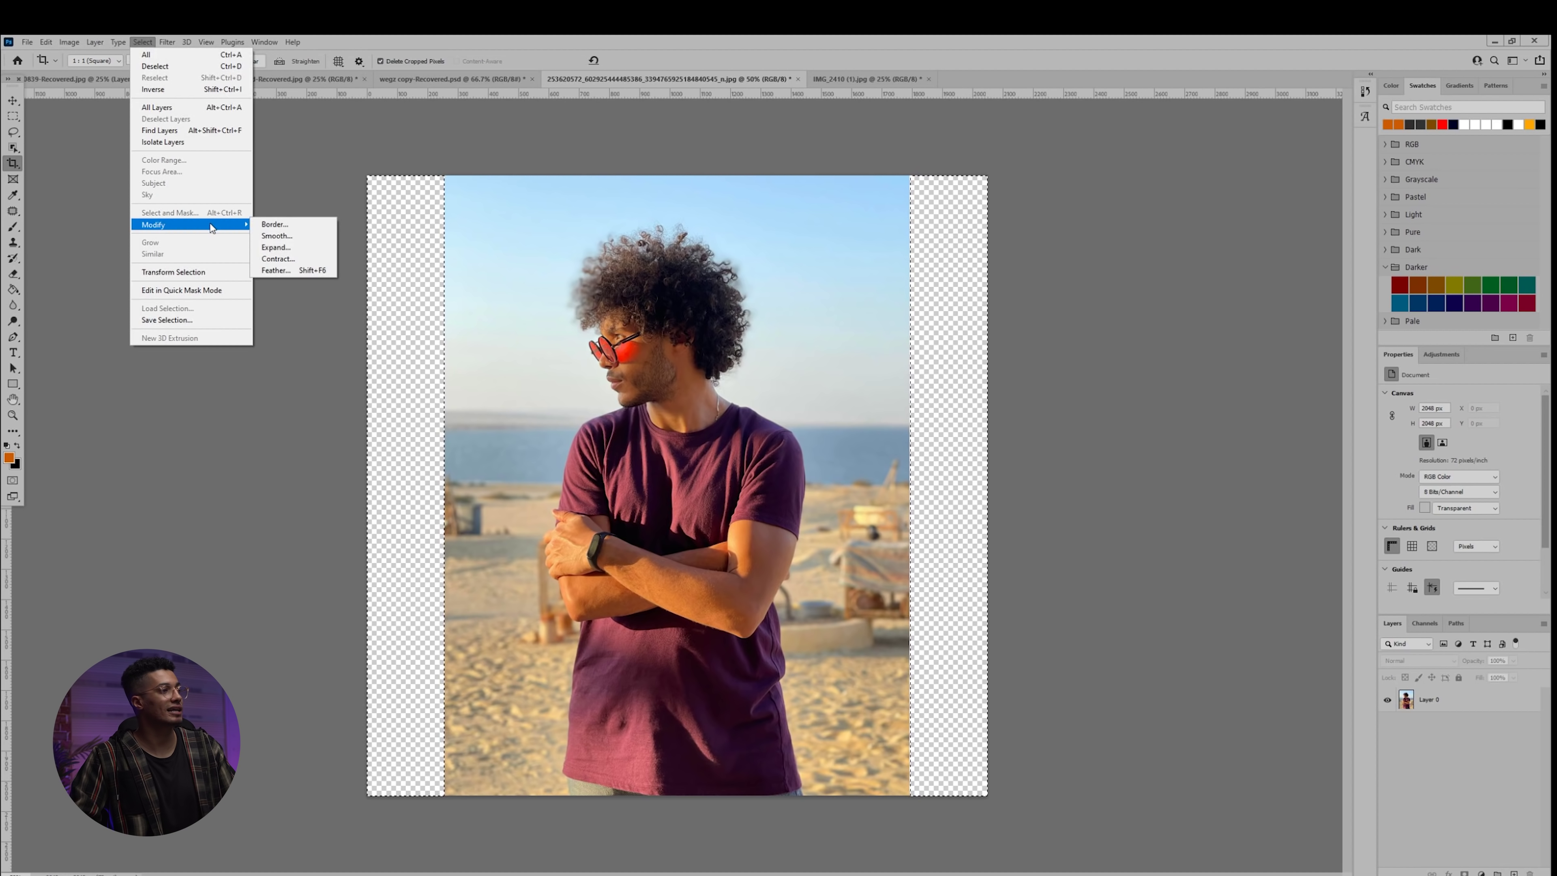
left_click(287, 246)
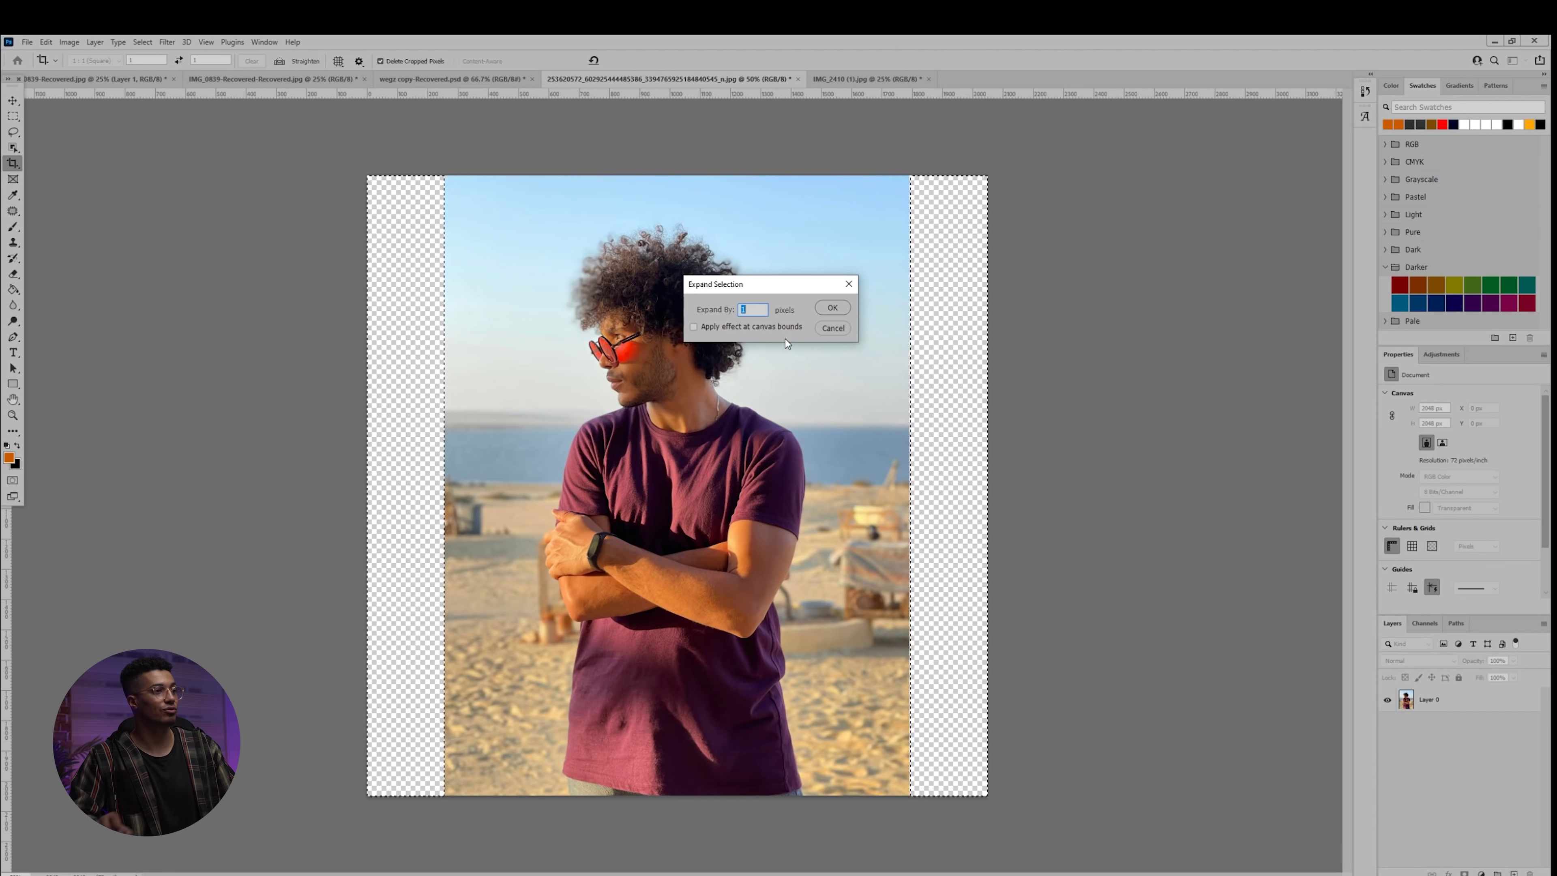
key("Return")
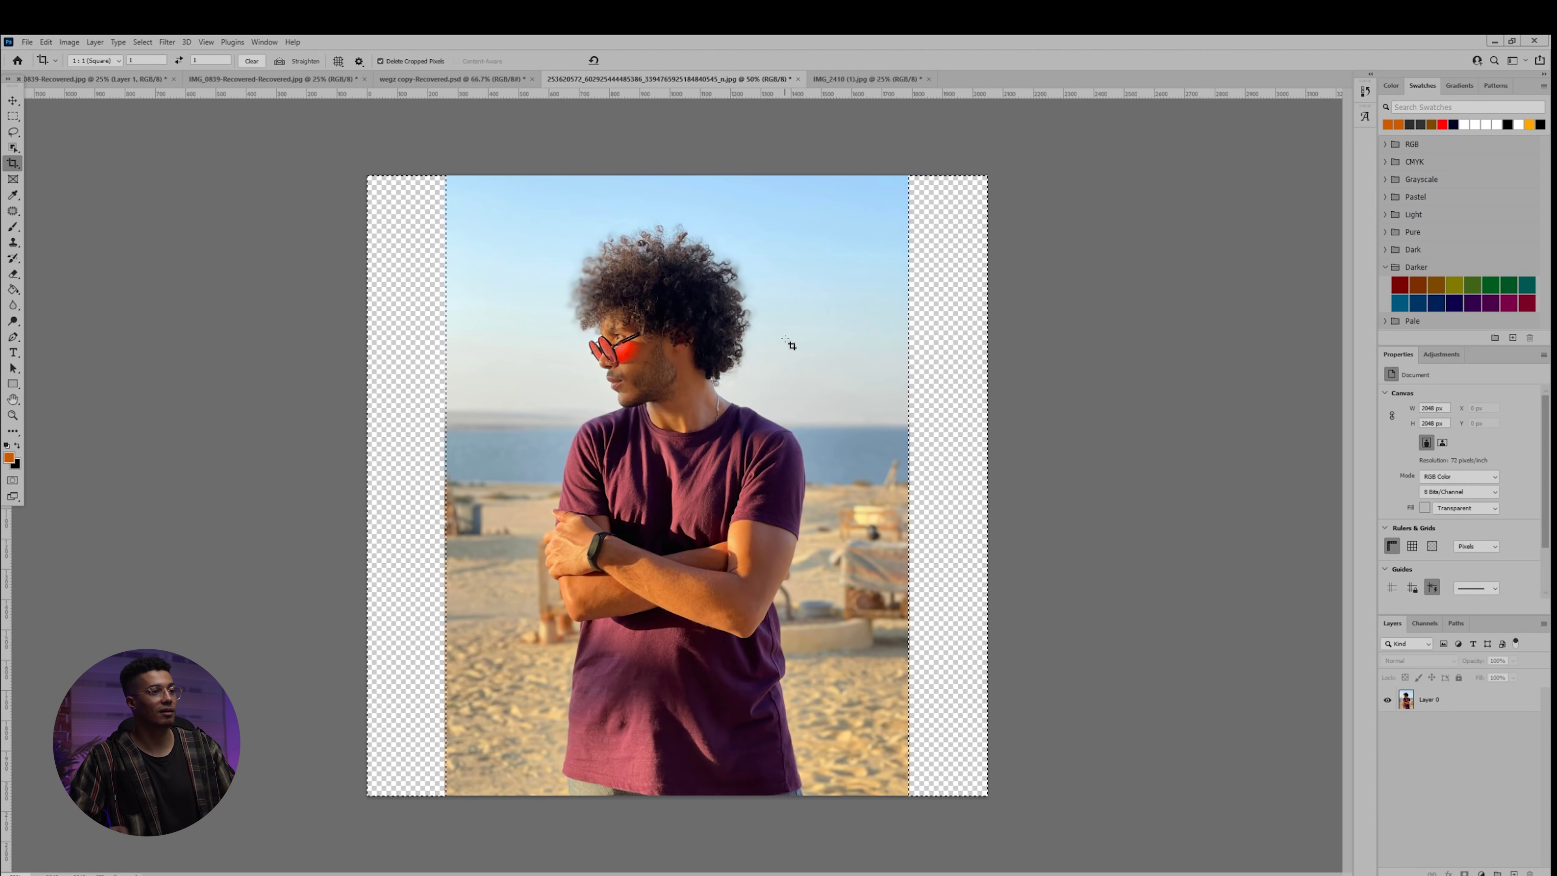
key("ctrl+plus")
key("ctrl+plus")
key("ctrl+plus")
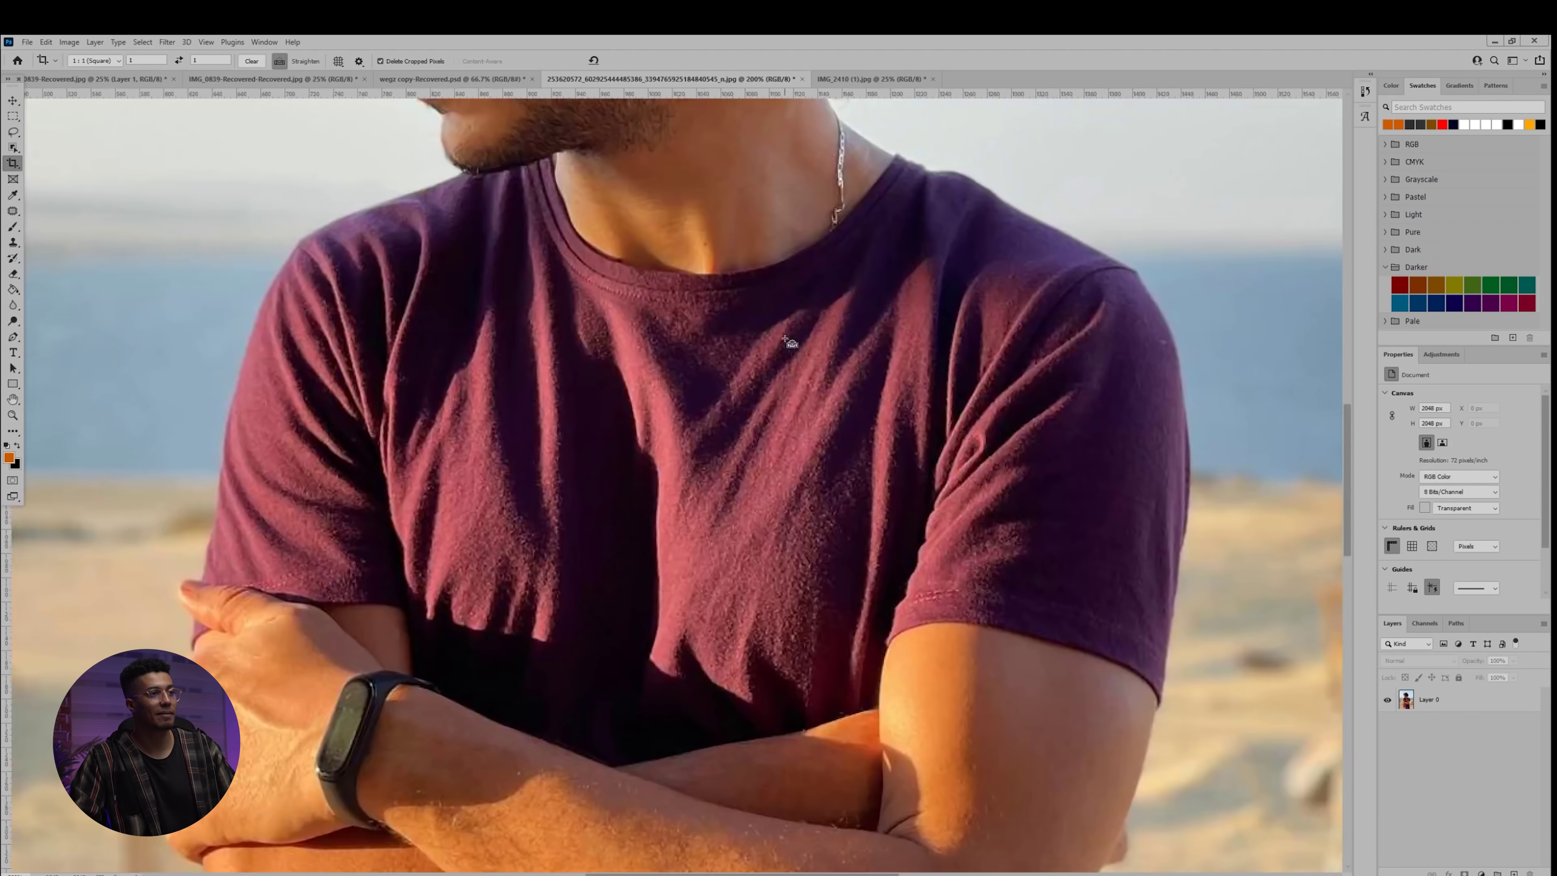
key("ctrl+minus")
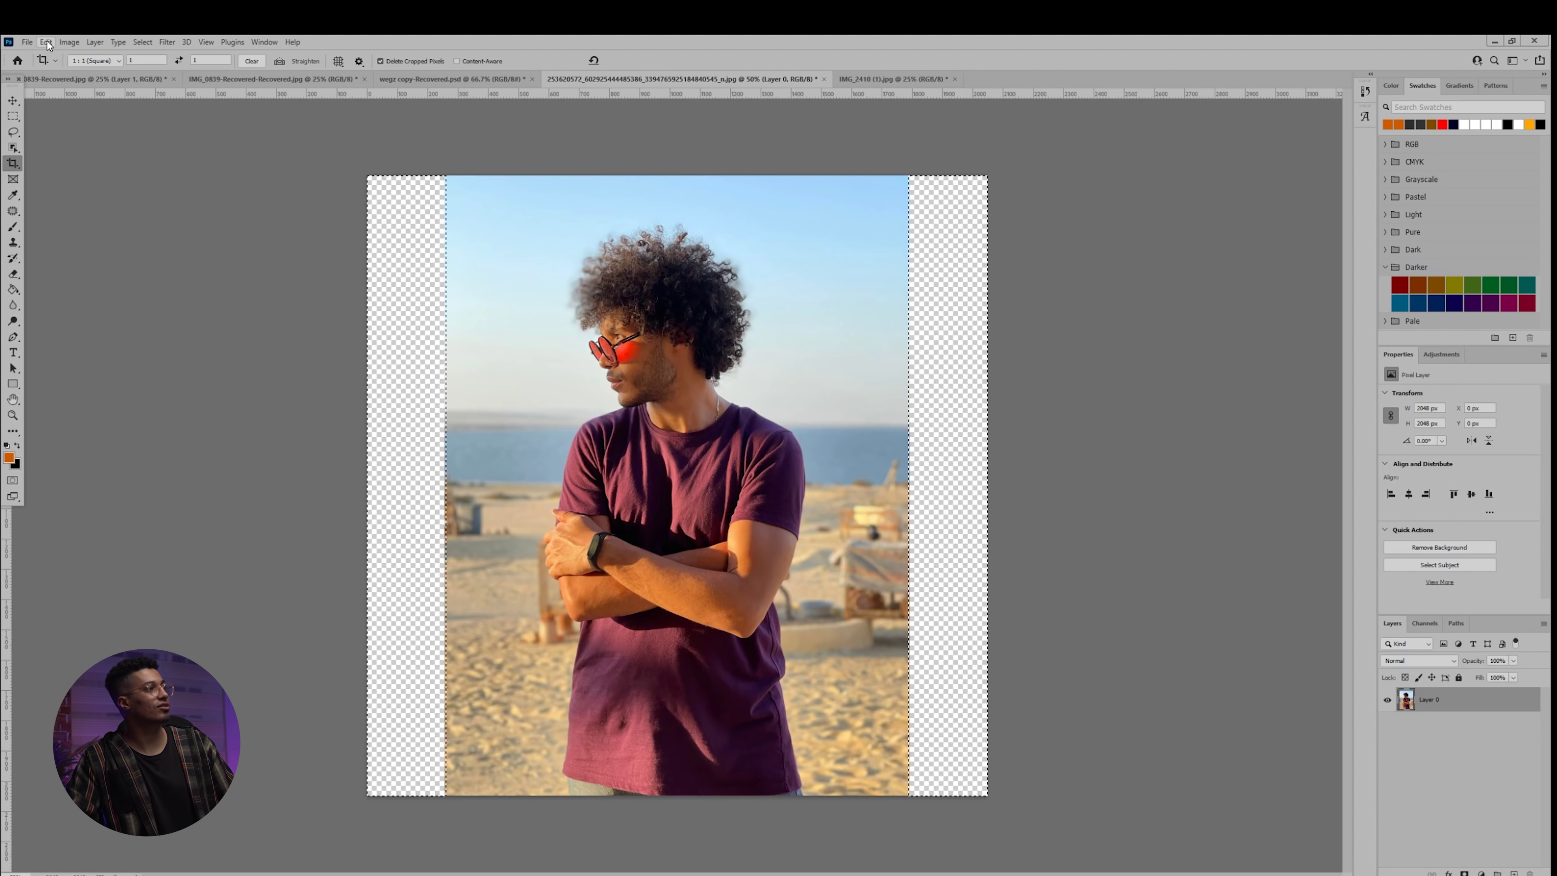
Fill the transparent side strips with Content-Aware Fill output to a new layer
left_click(46, 41)
left_click(81, 253)
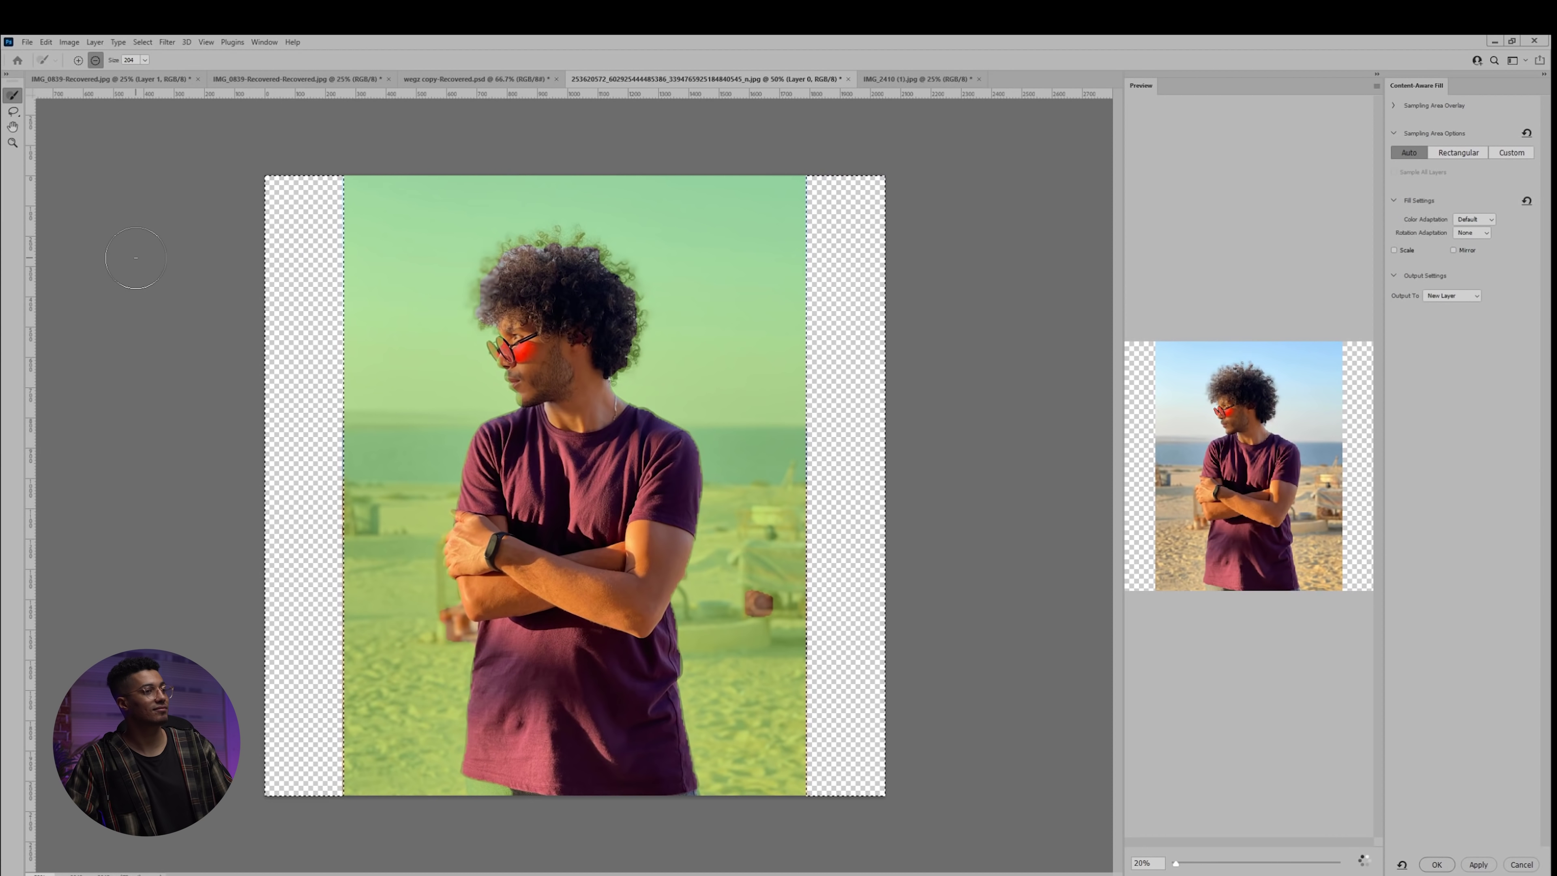
left_click(1436, 864)
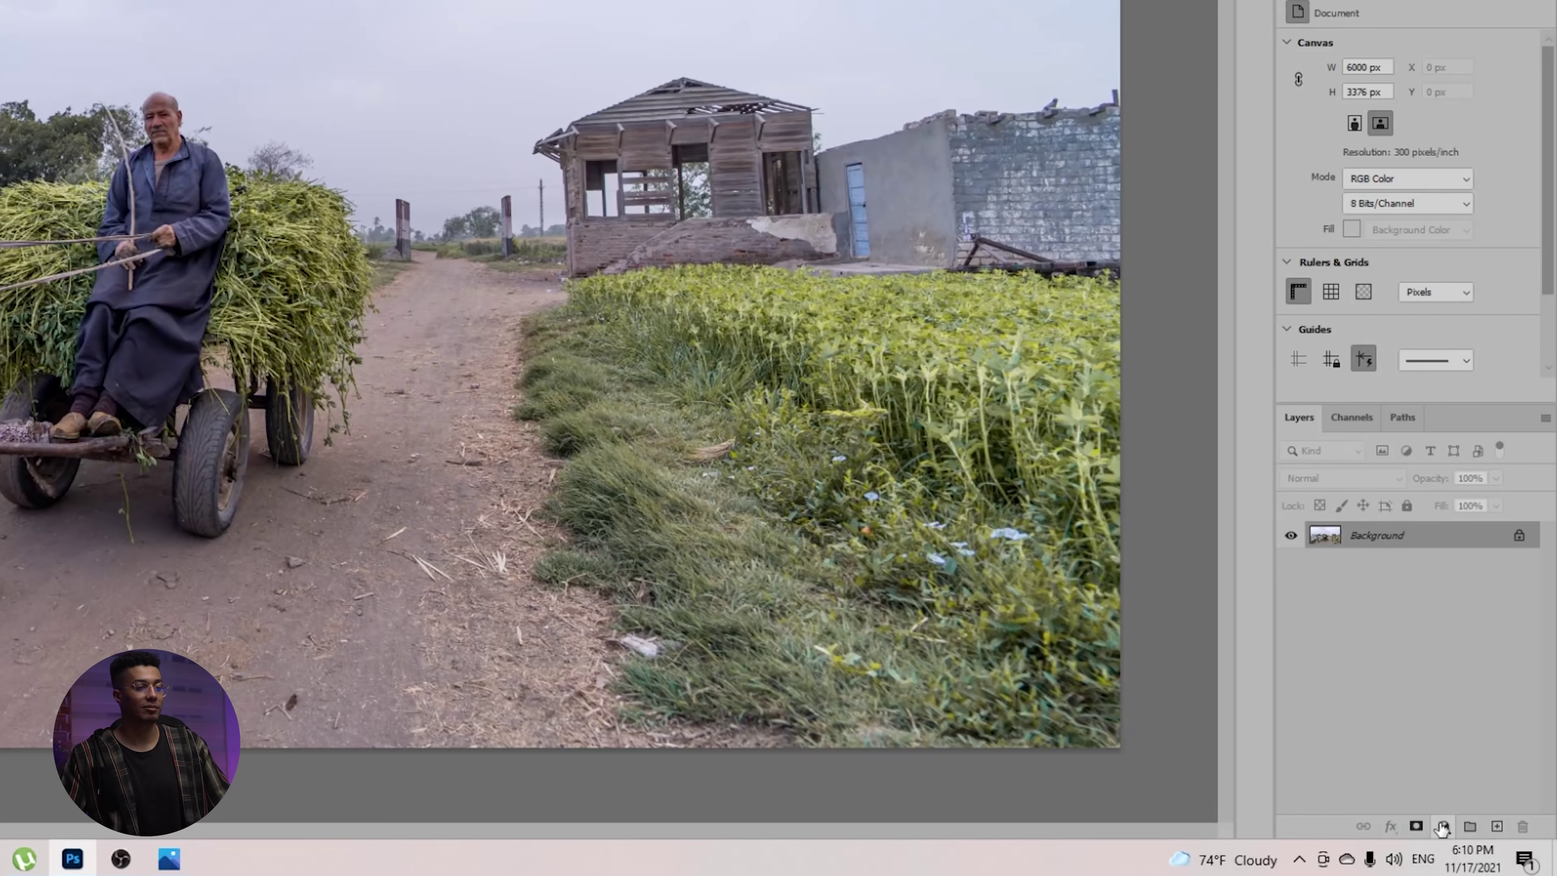
Add a Black & White adjustment layer using the High Contrast Red Filter preset
left_click(1442, 828)
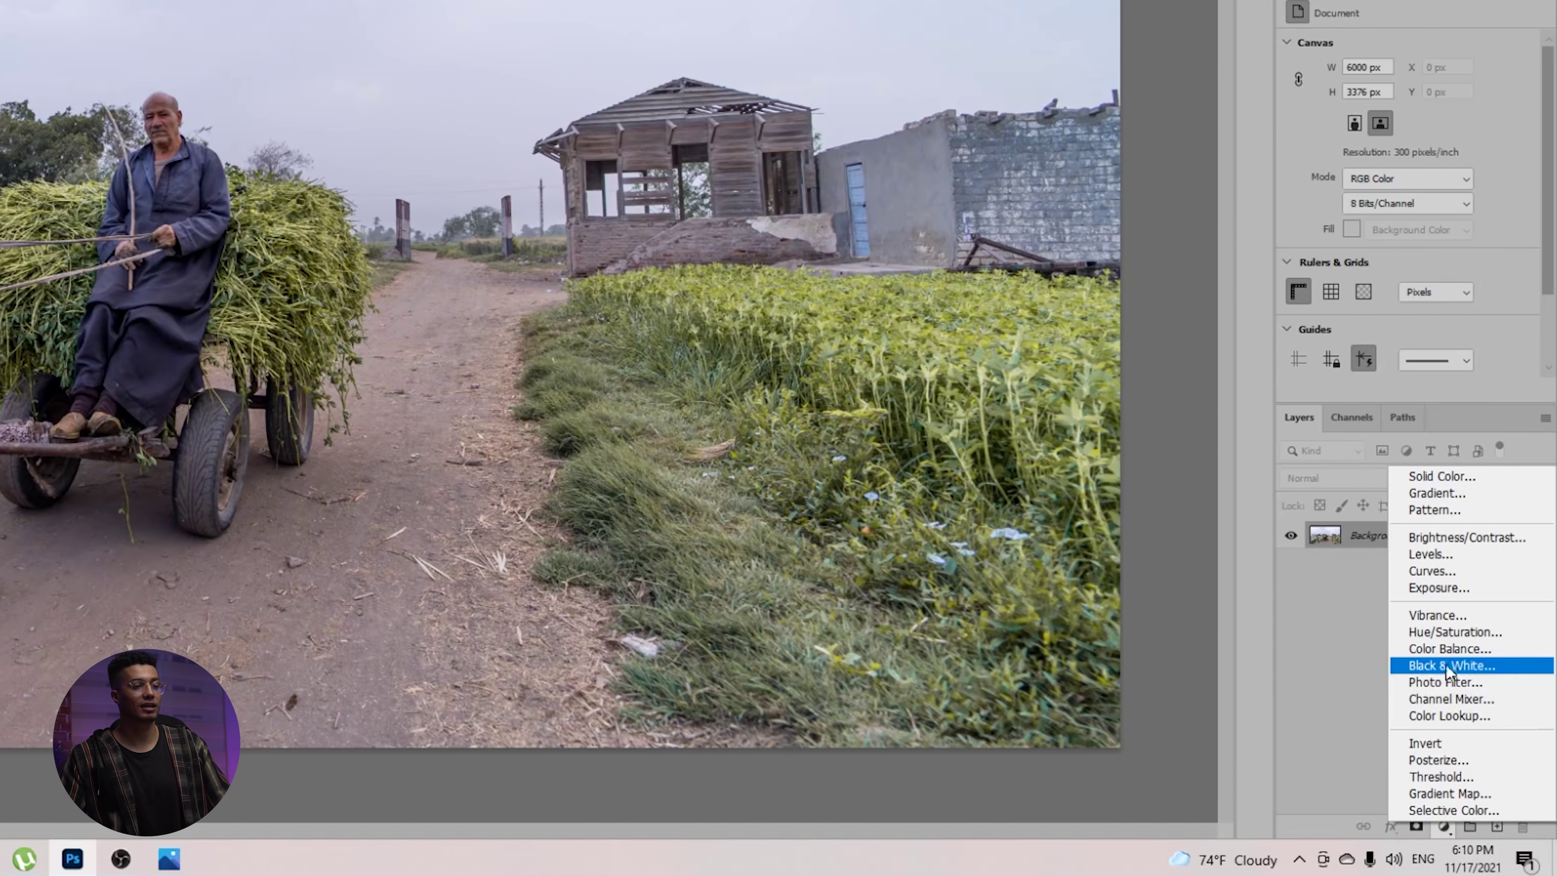
left_click(1447, 666)
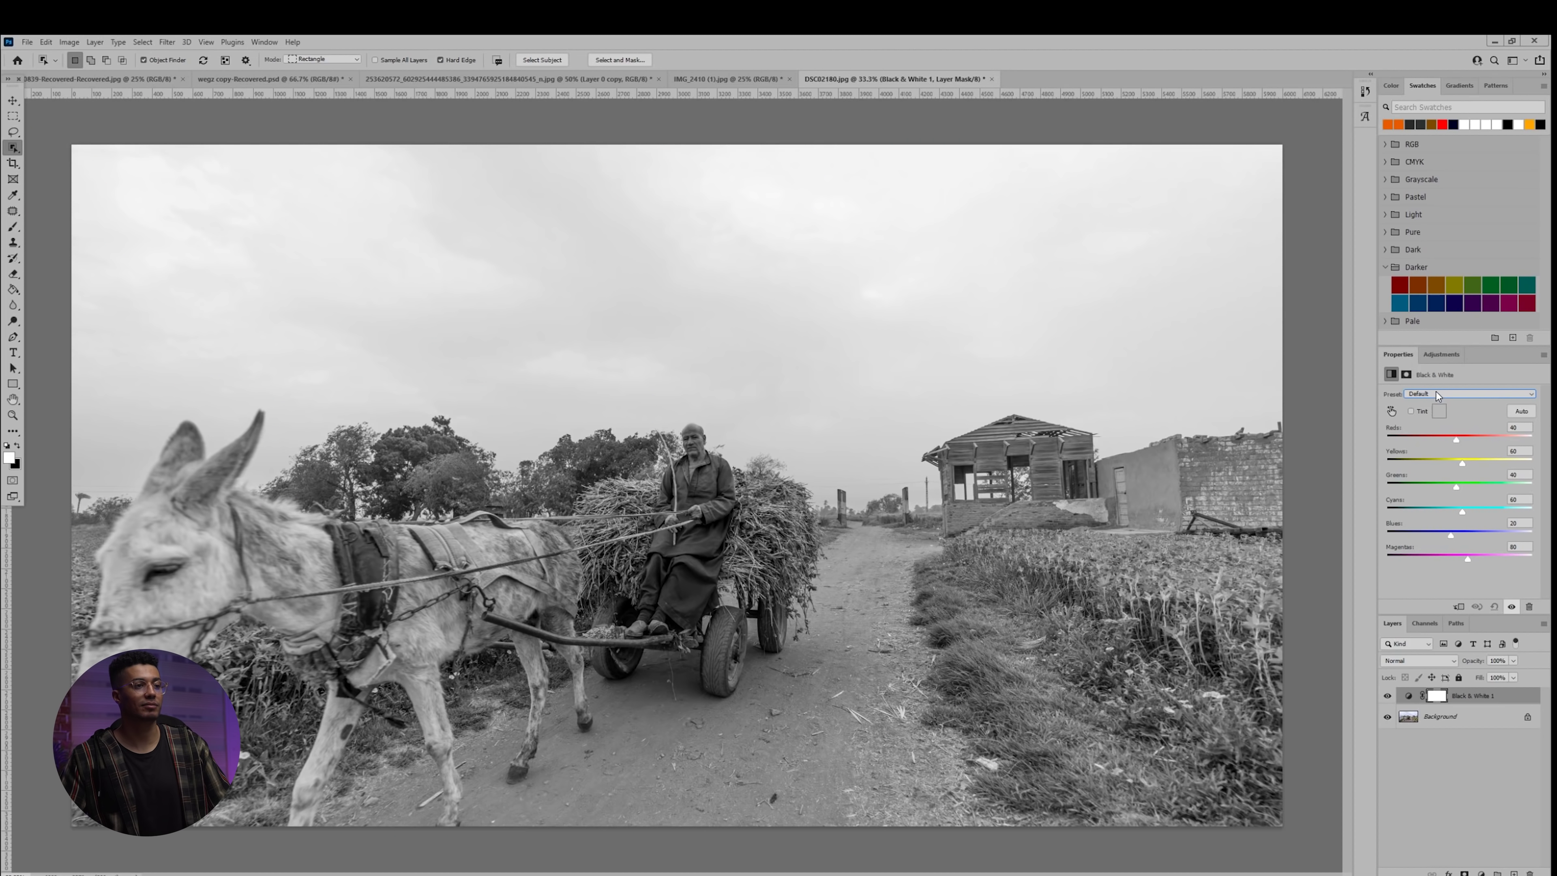
left_click(1436, 393)
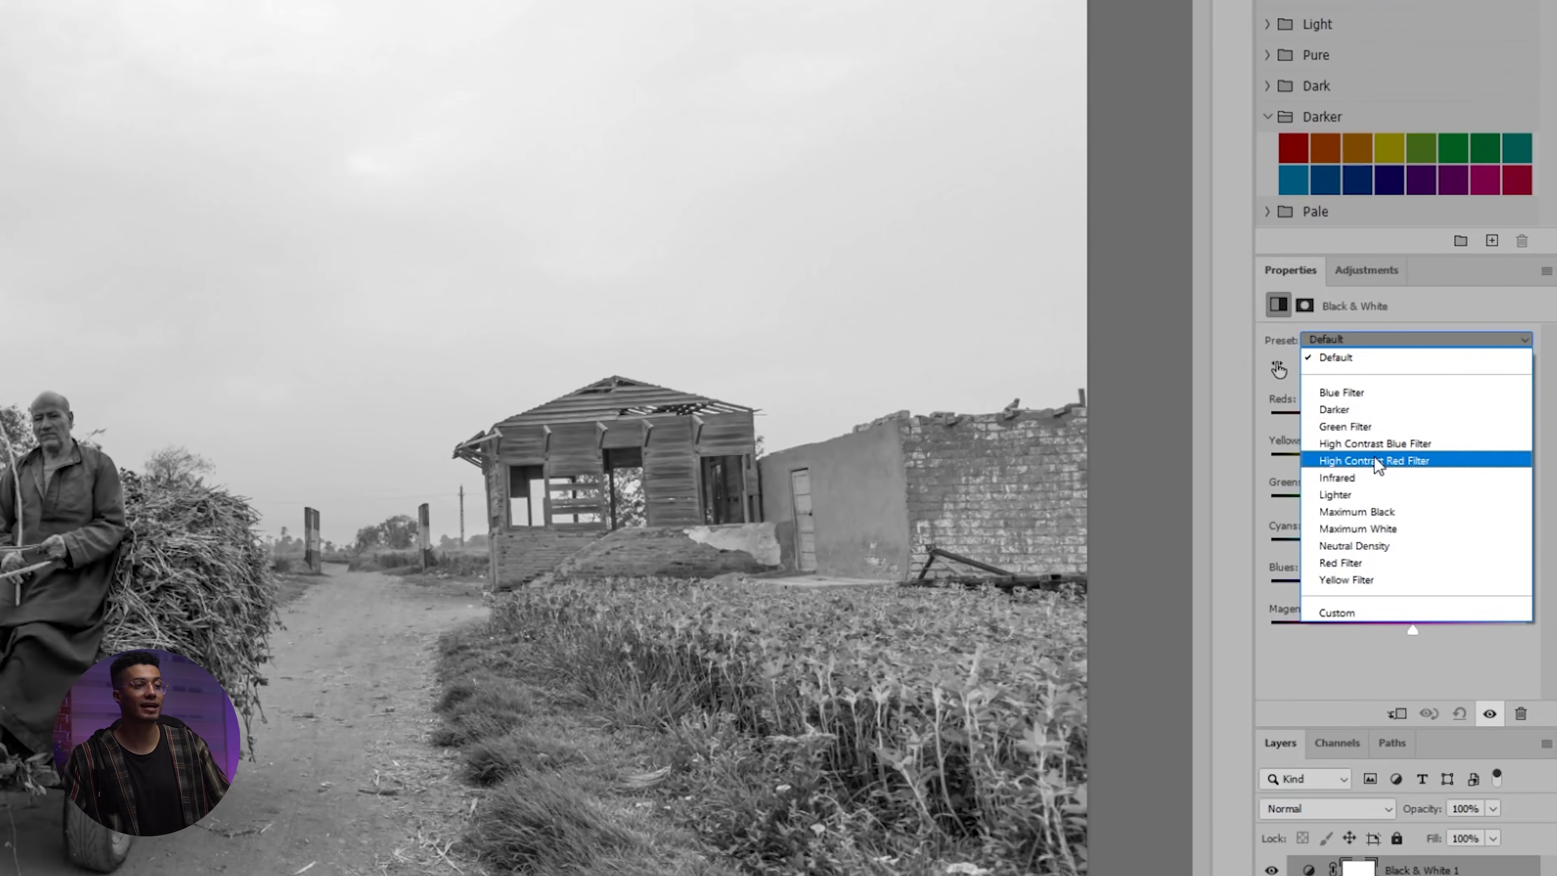
left_click(1408, 460)
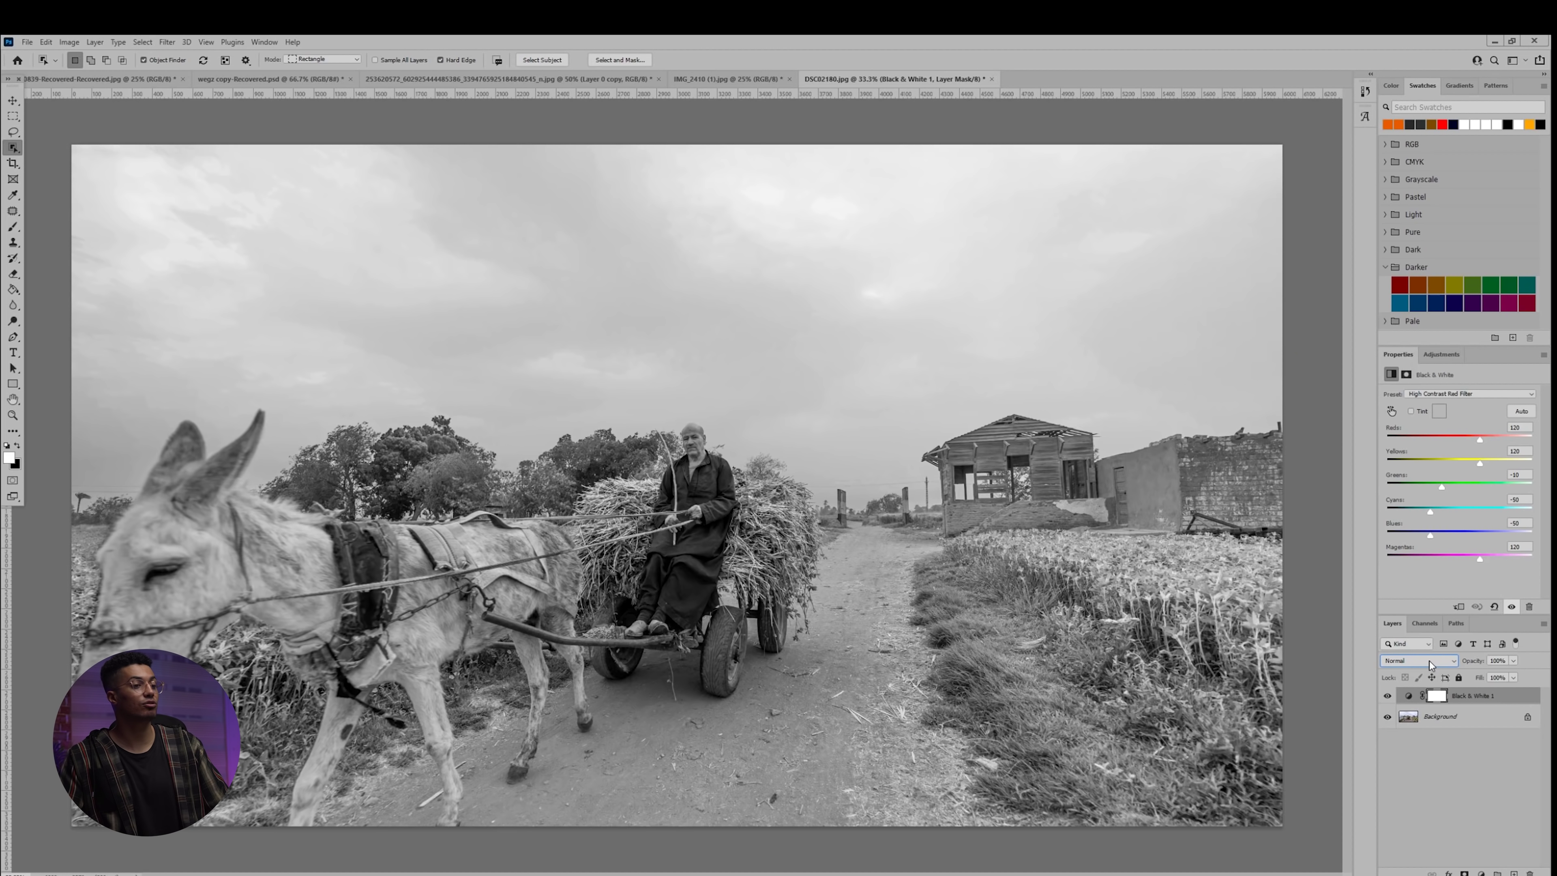
Preview the layer's blend modes and toggle the Black & White effect off and on to compare
left_click(1429, 662)
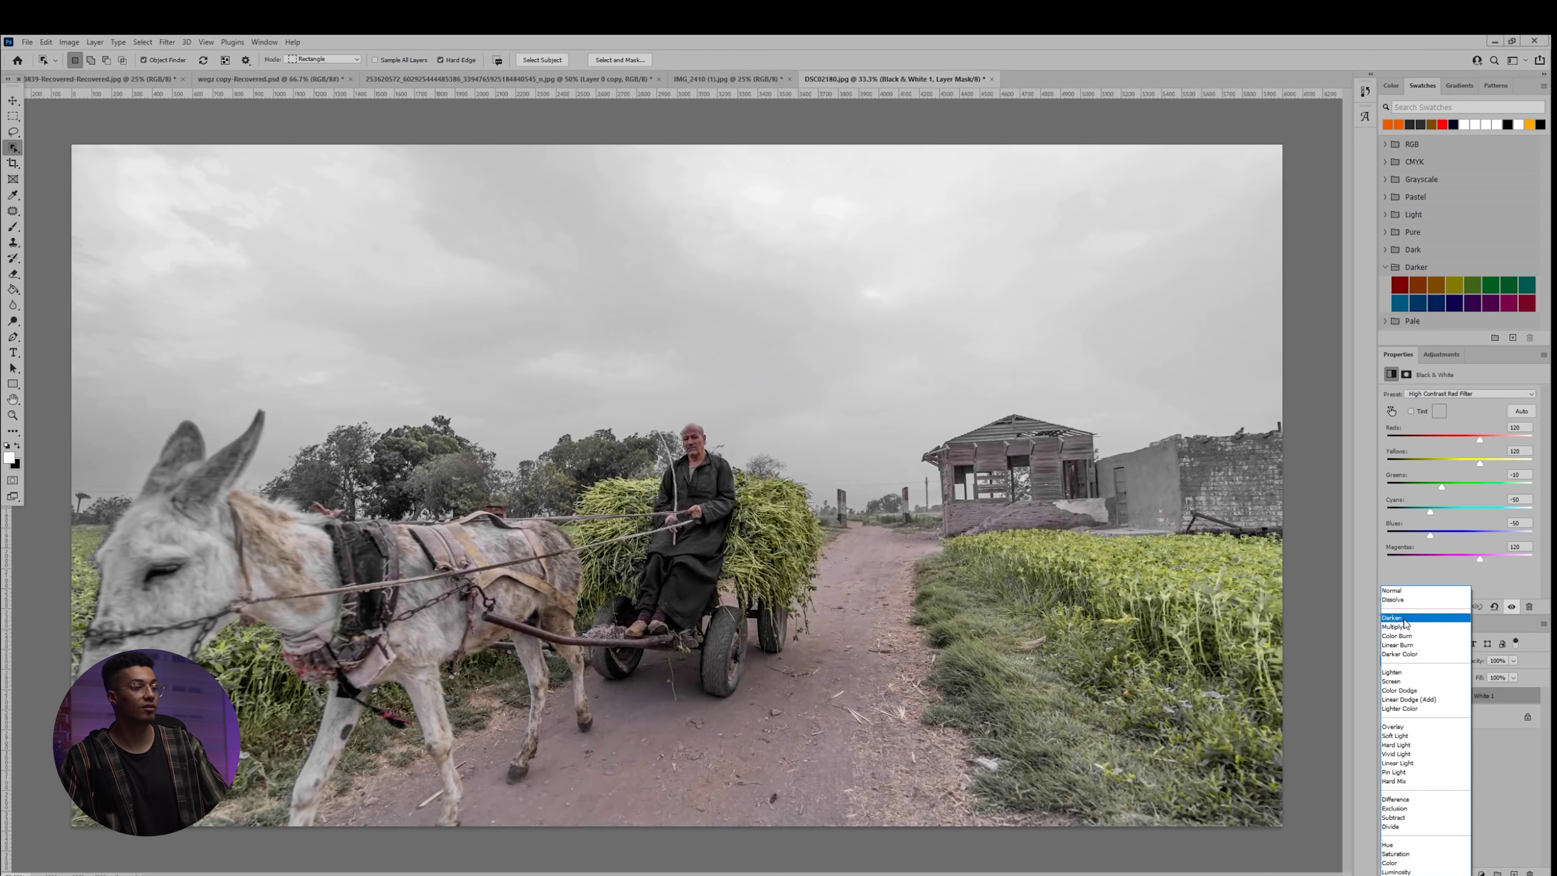
key("Escape")
left_click(1435, 813)
left_click(1389, 696)
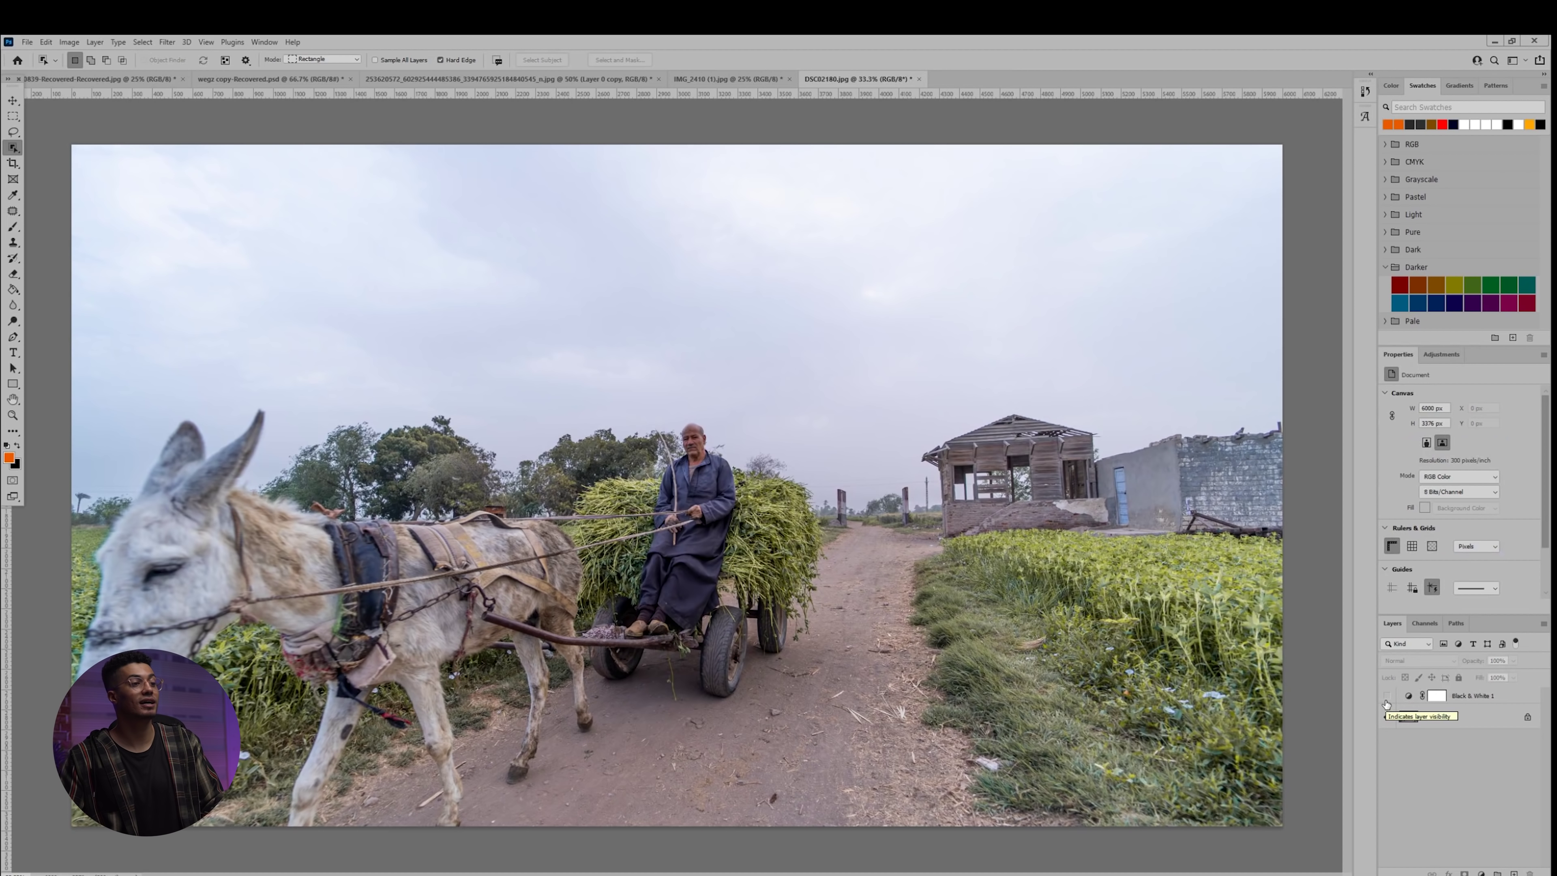
left_click(1387, 699)
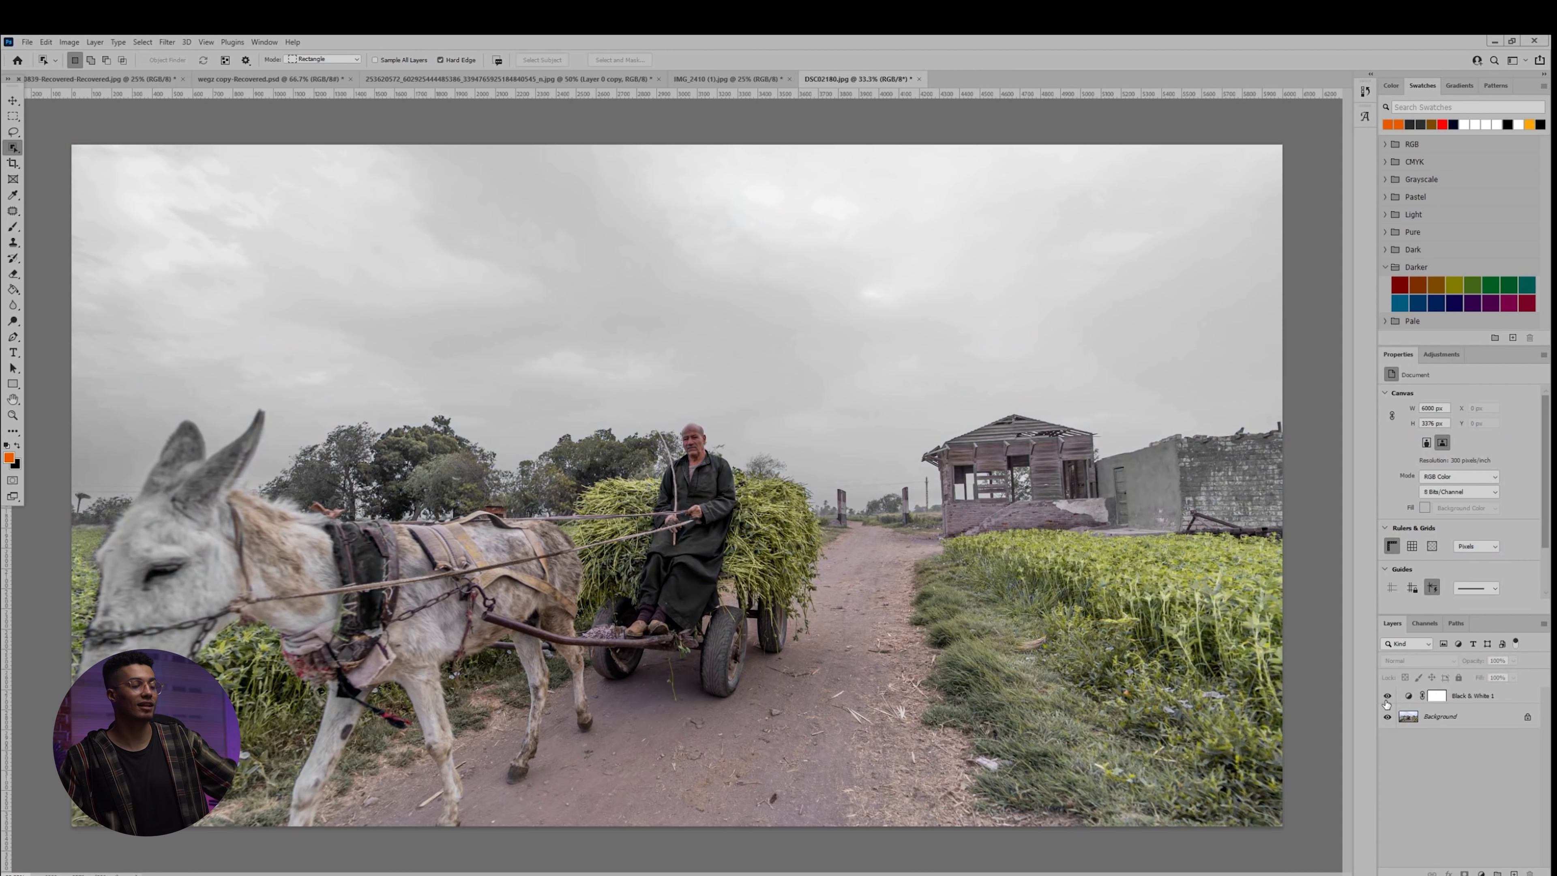
left_click(1387, 696)
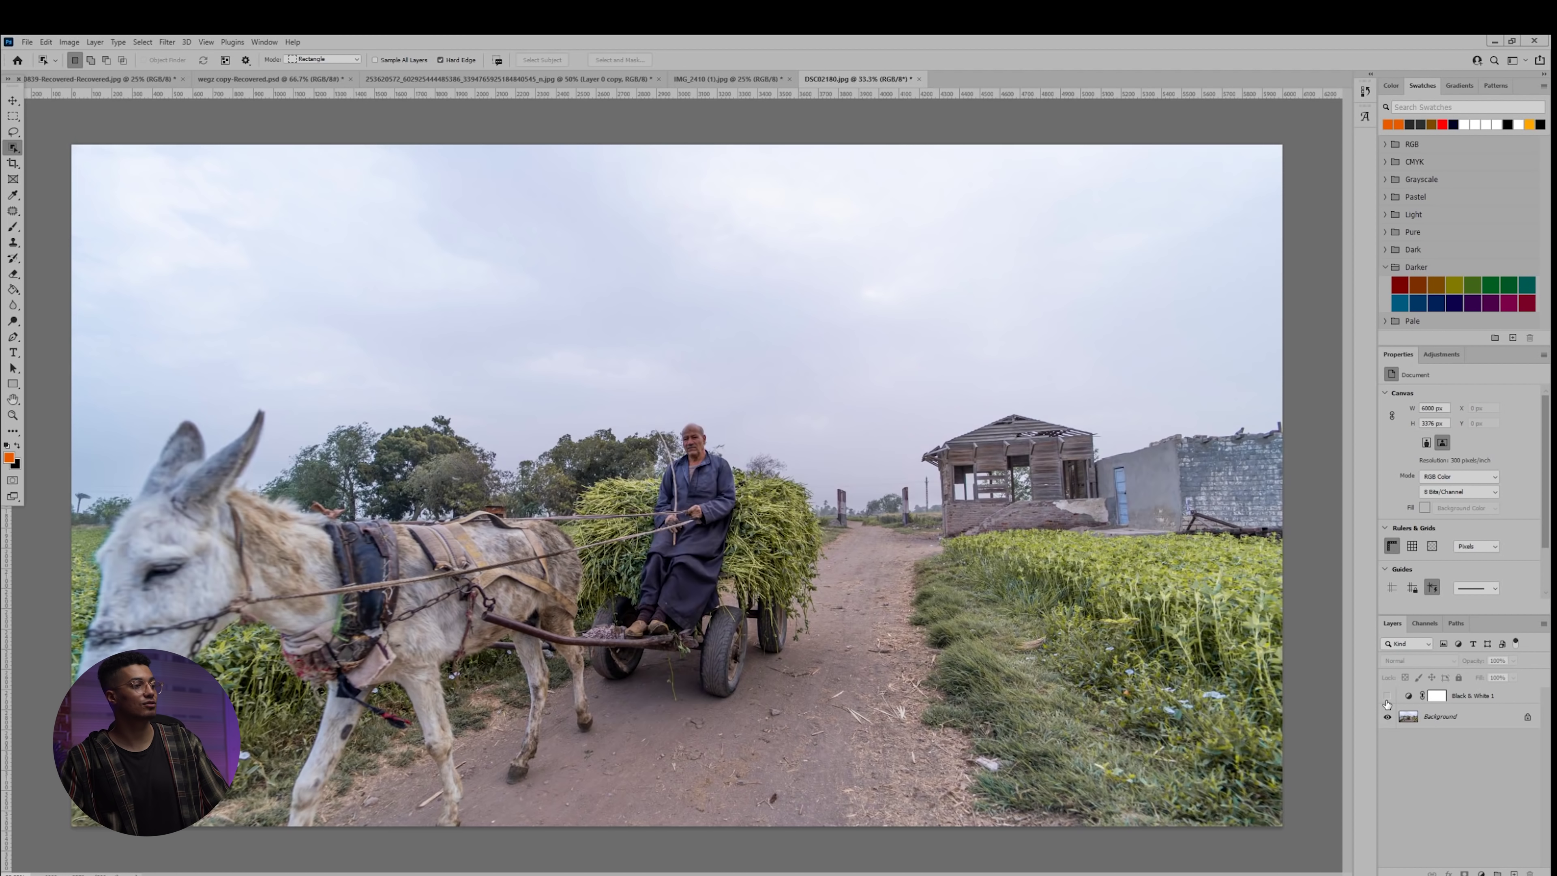
left_click(1388, 697)
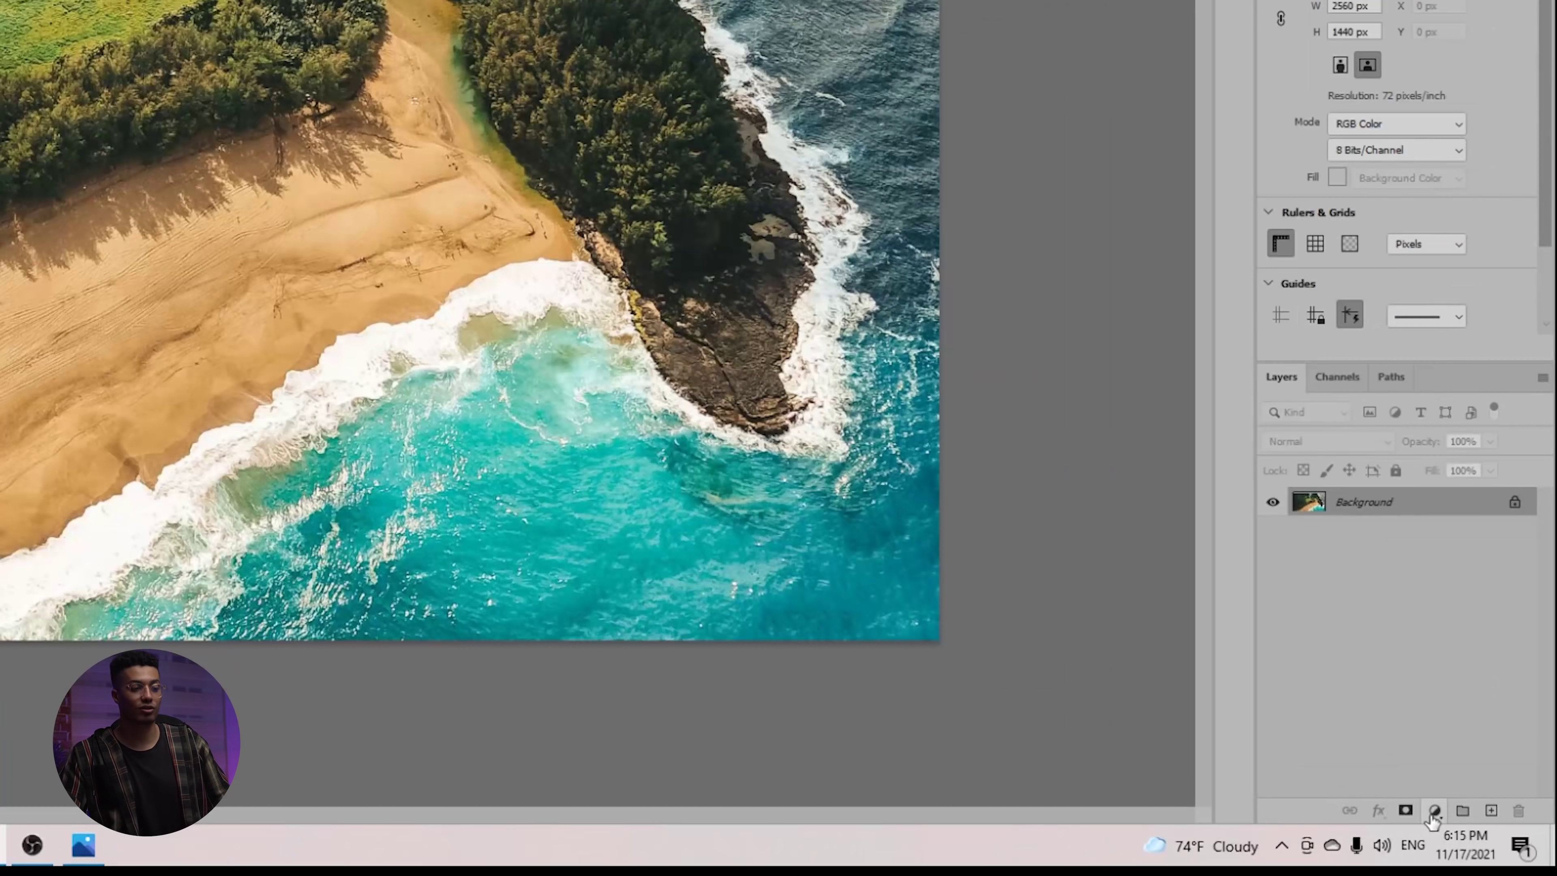
Add a Selective Color adjustment layer with the Blacks range's Black set to +11
left_click(1481, 872)
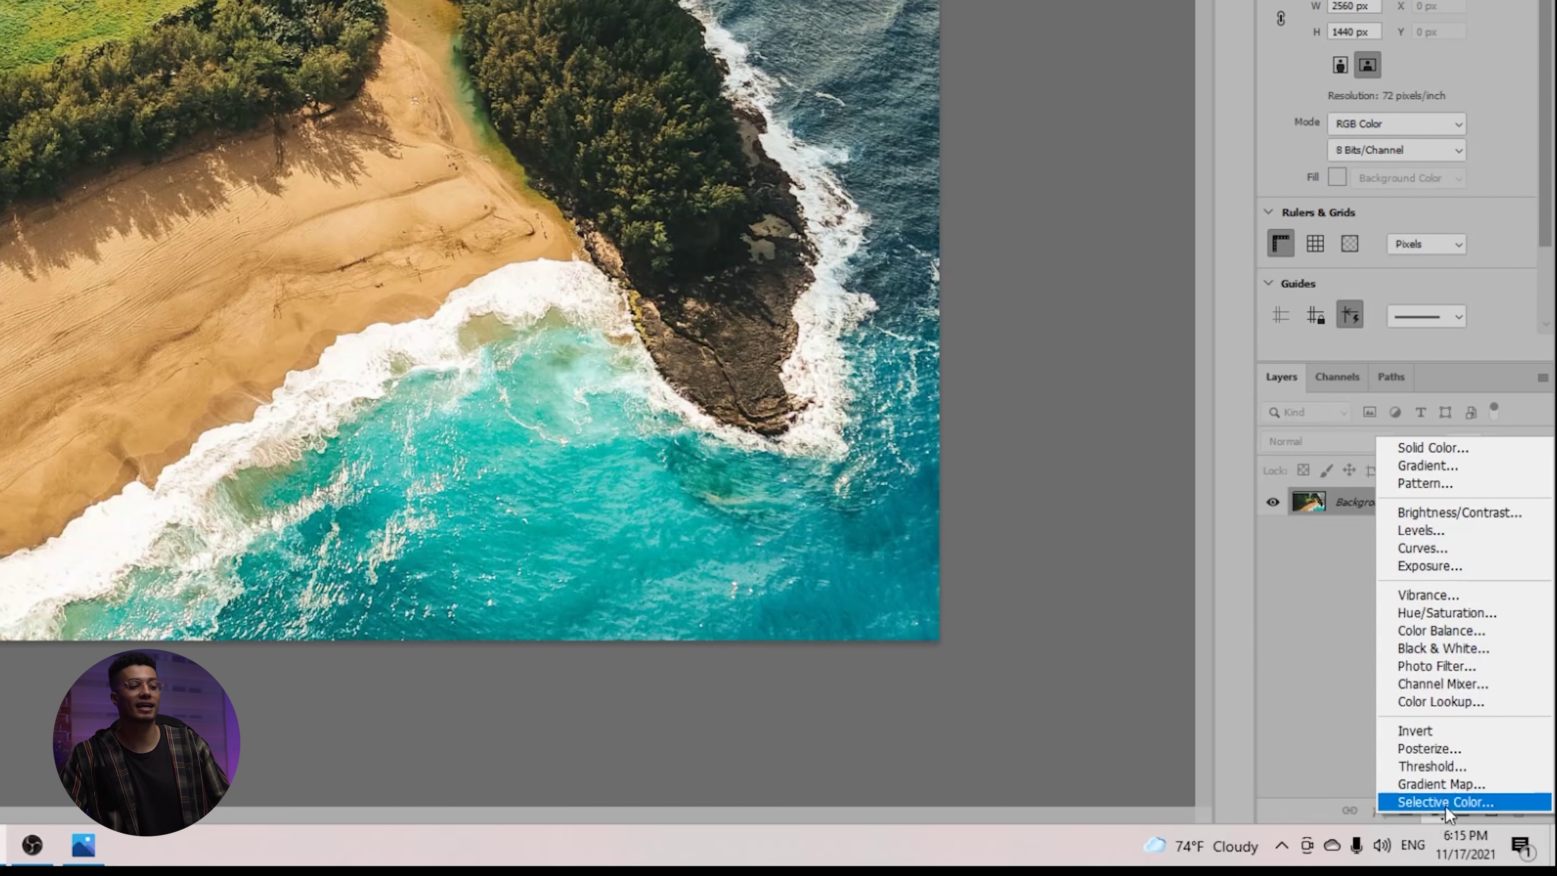
left_click(1465, 802)
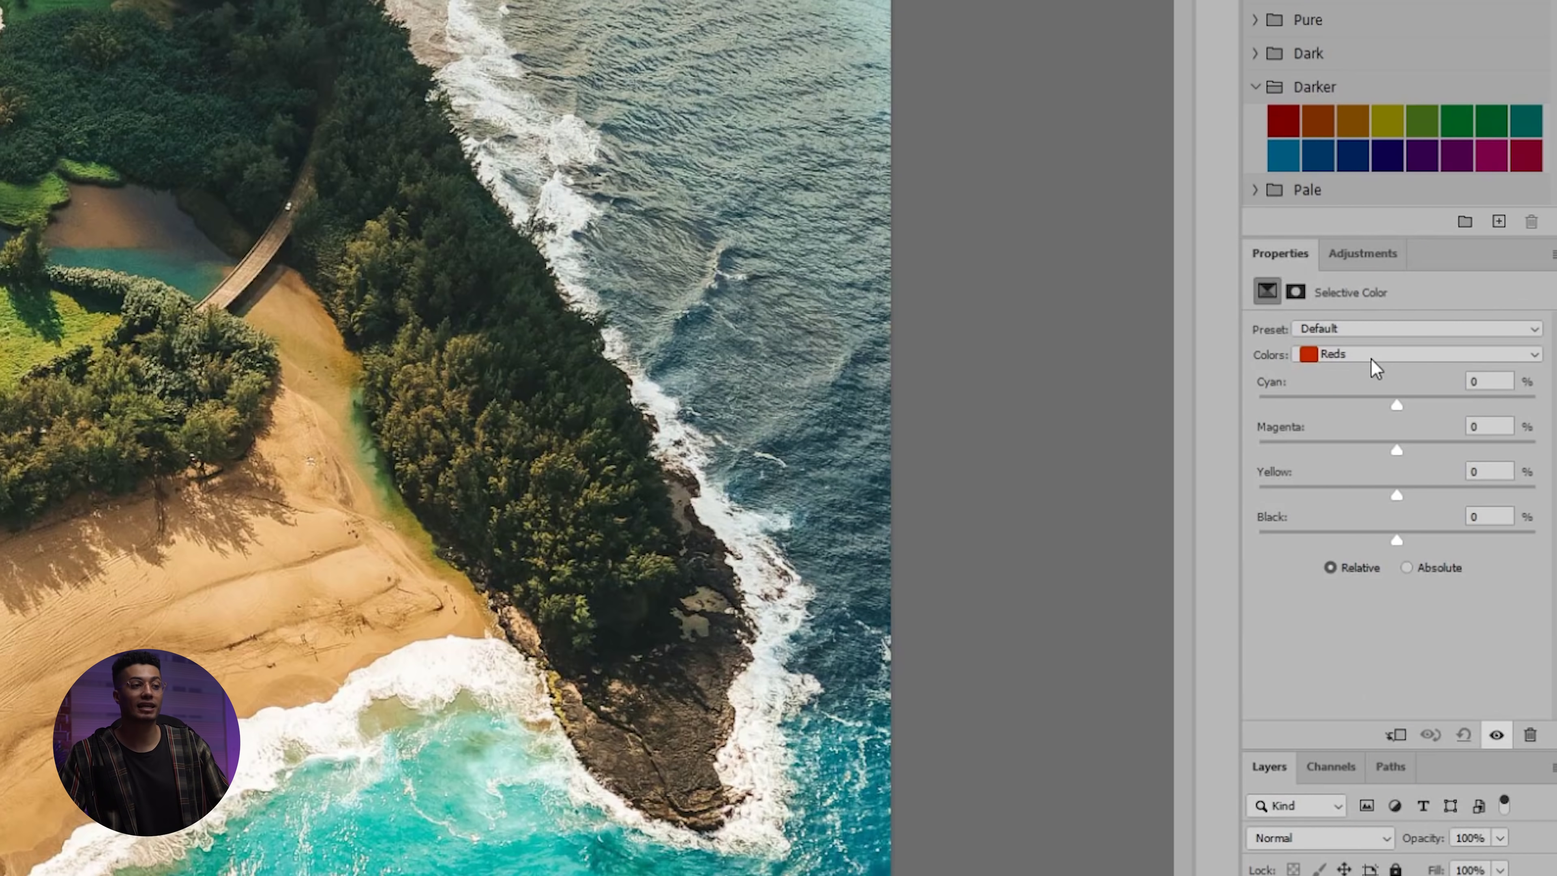
left_click(1370, 356)
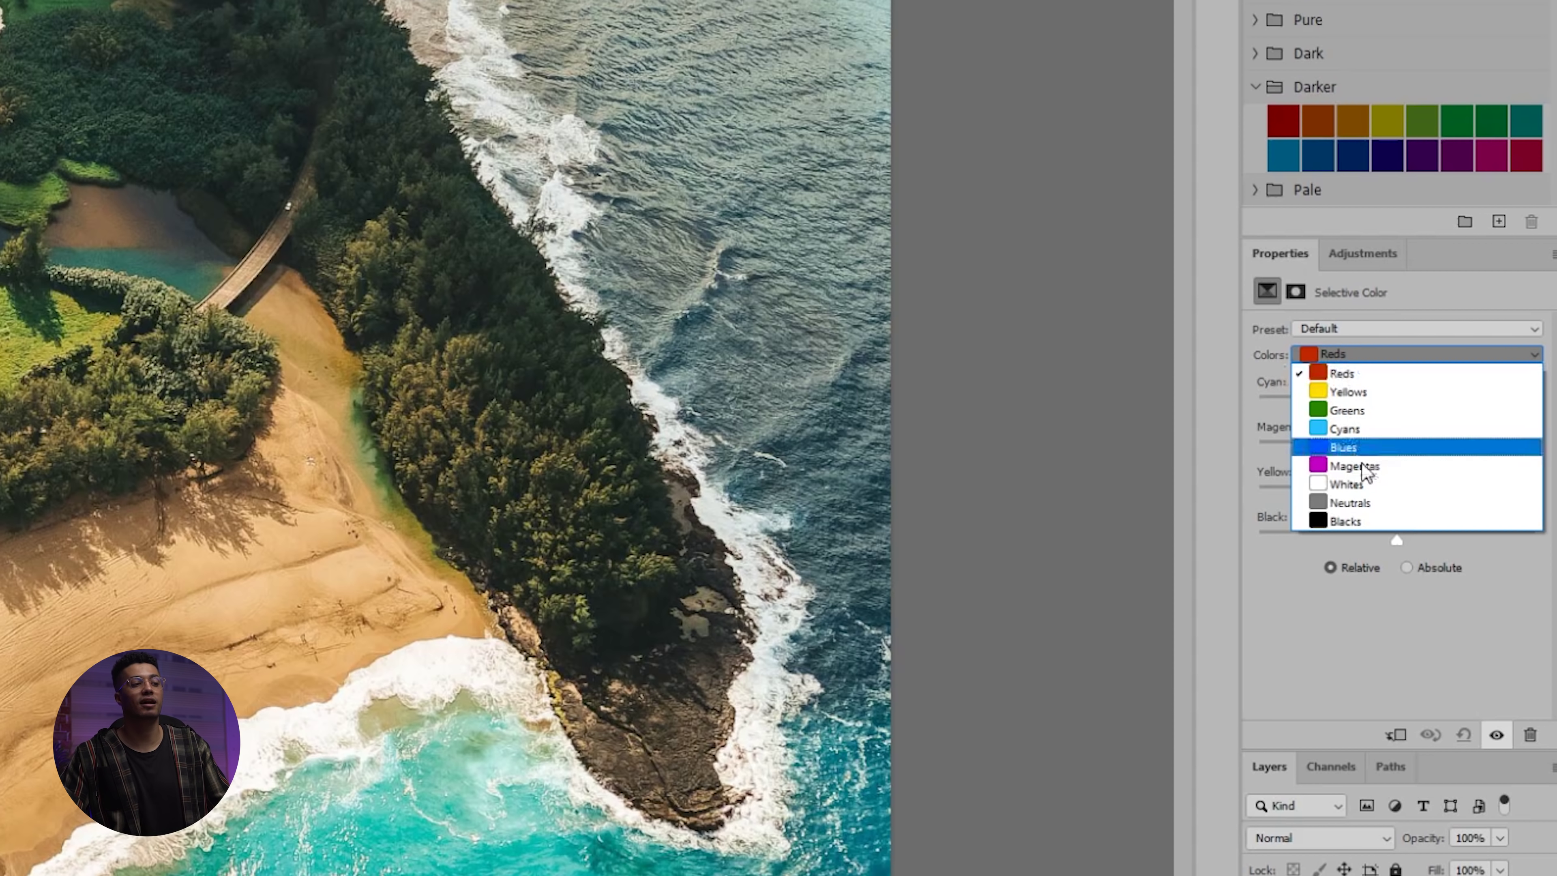
left_click(1363, 522)
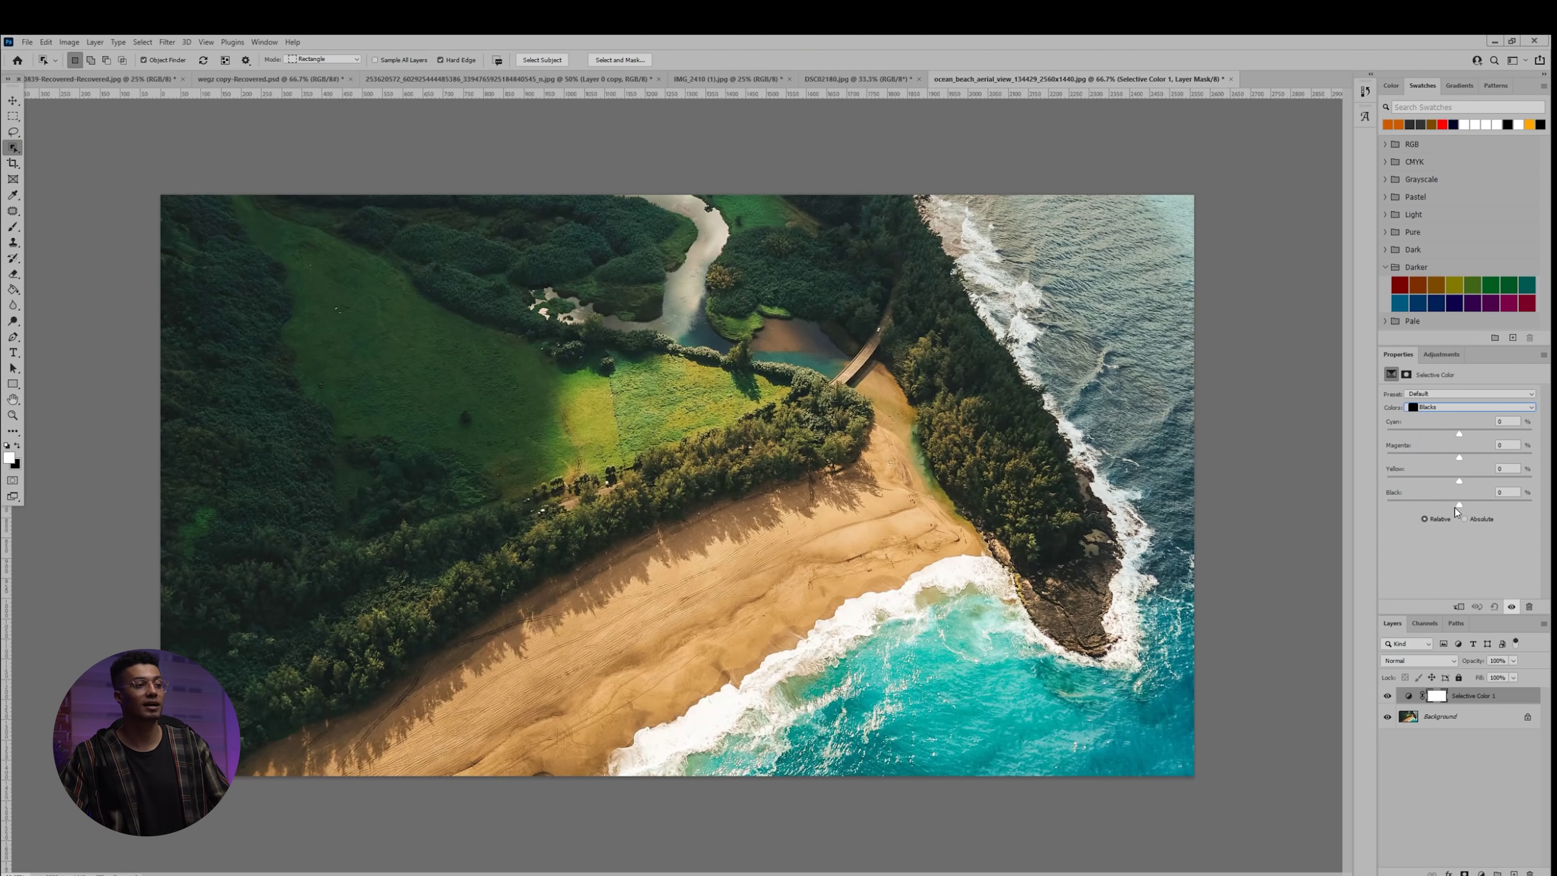
left_click_drag(1459, 506, 1467, 507)
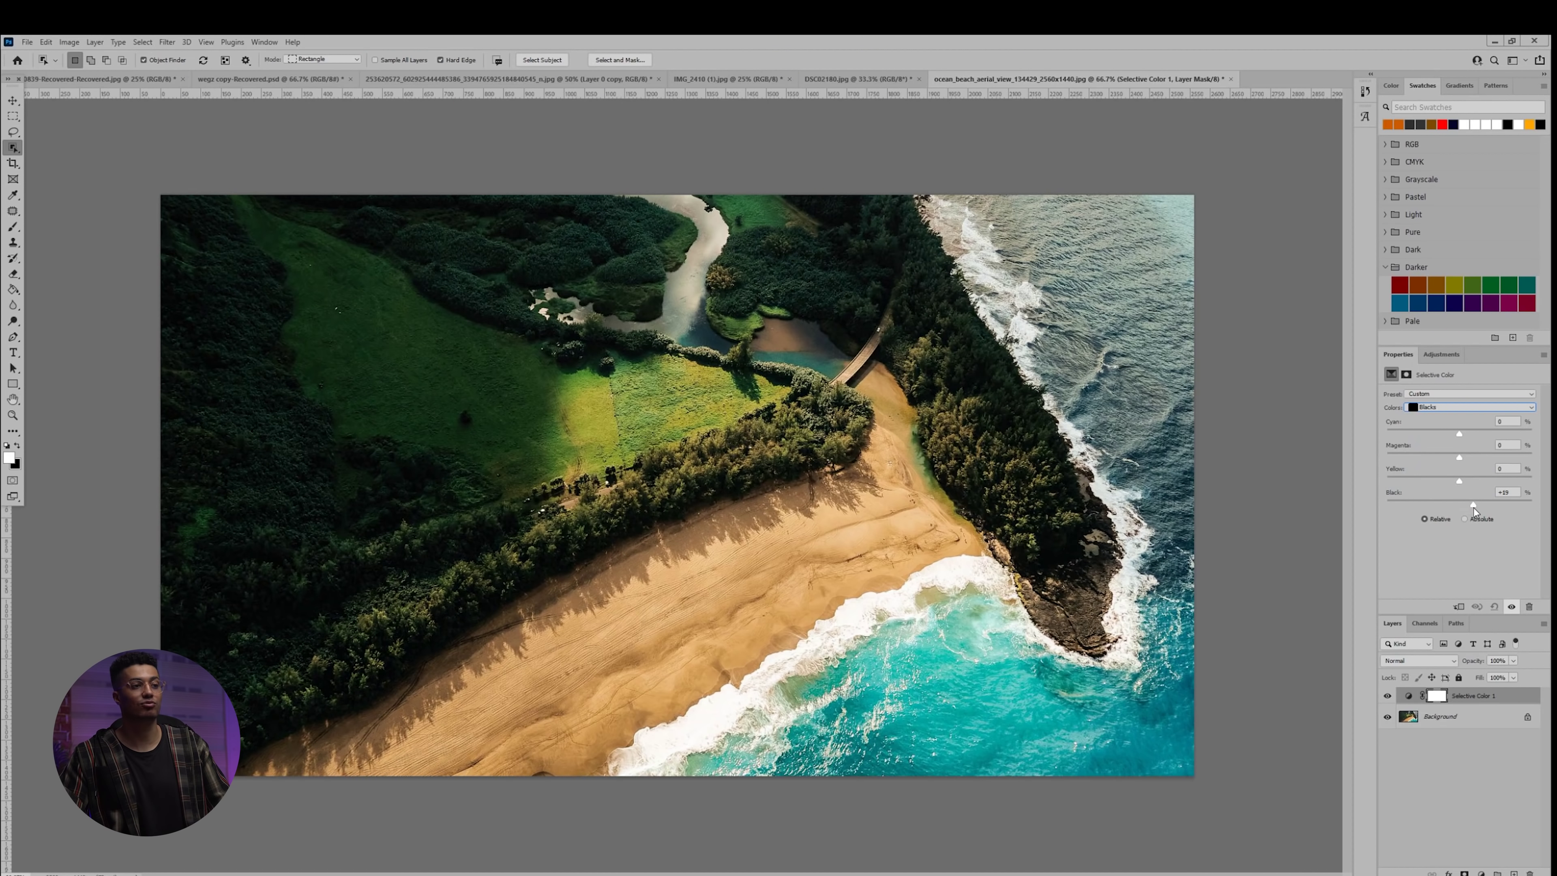
Set the Neutrals range to Black -9 and Yellow -18, then toggle the layer to compare
left_click(1459, 408)
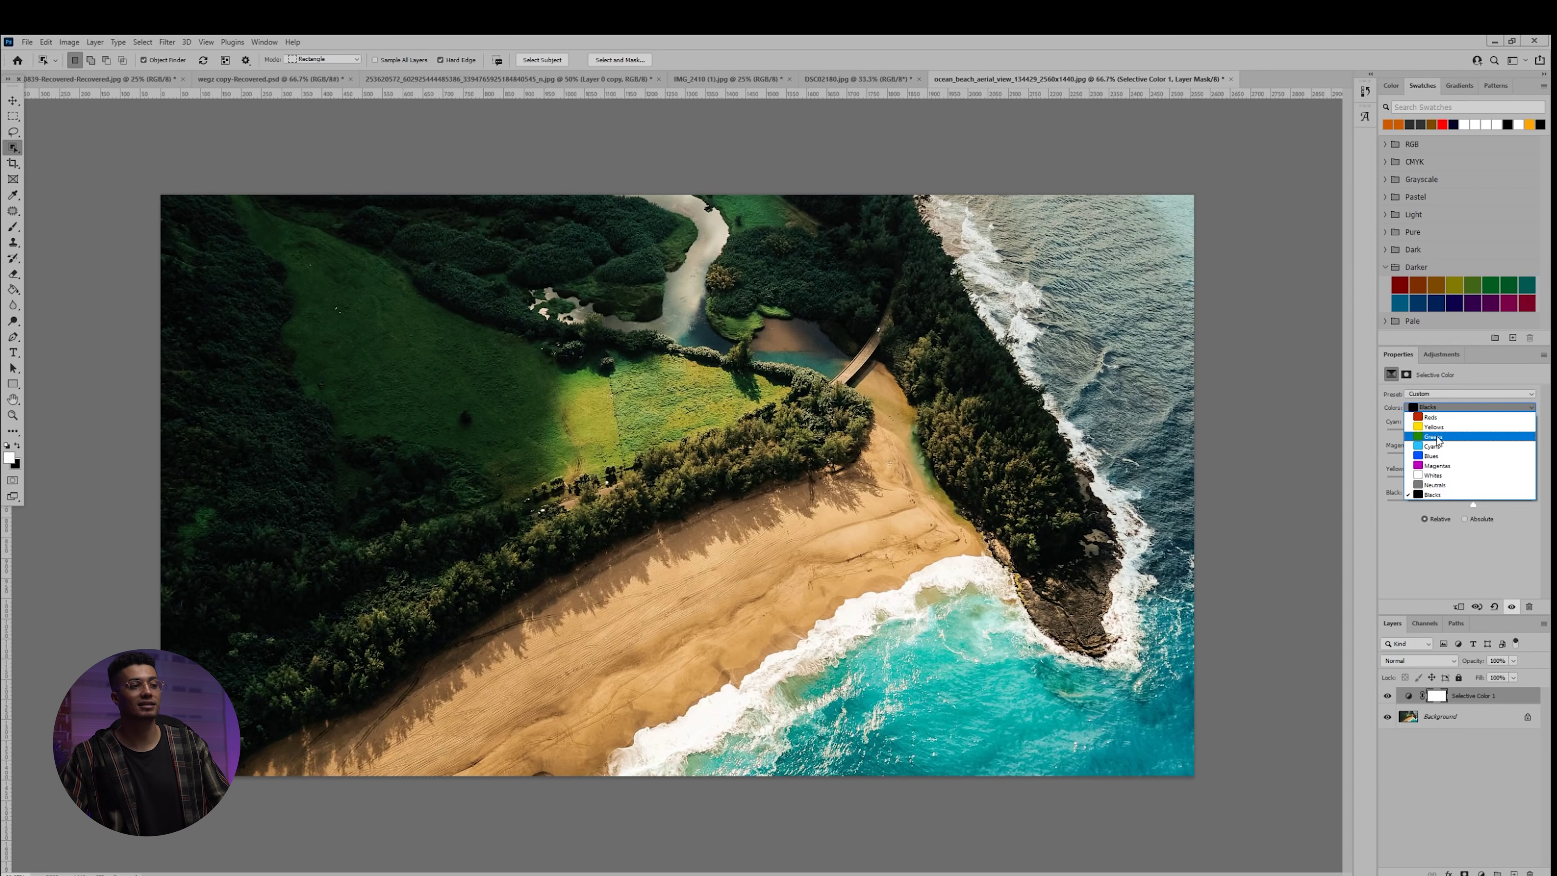
left_click(1432, 446)
key("Down")
key("Down")
key("Down")
left_click_drag(1459, 504, 1452, 504)
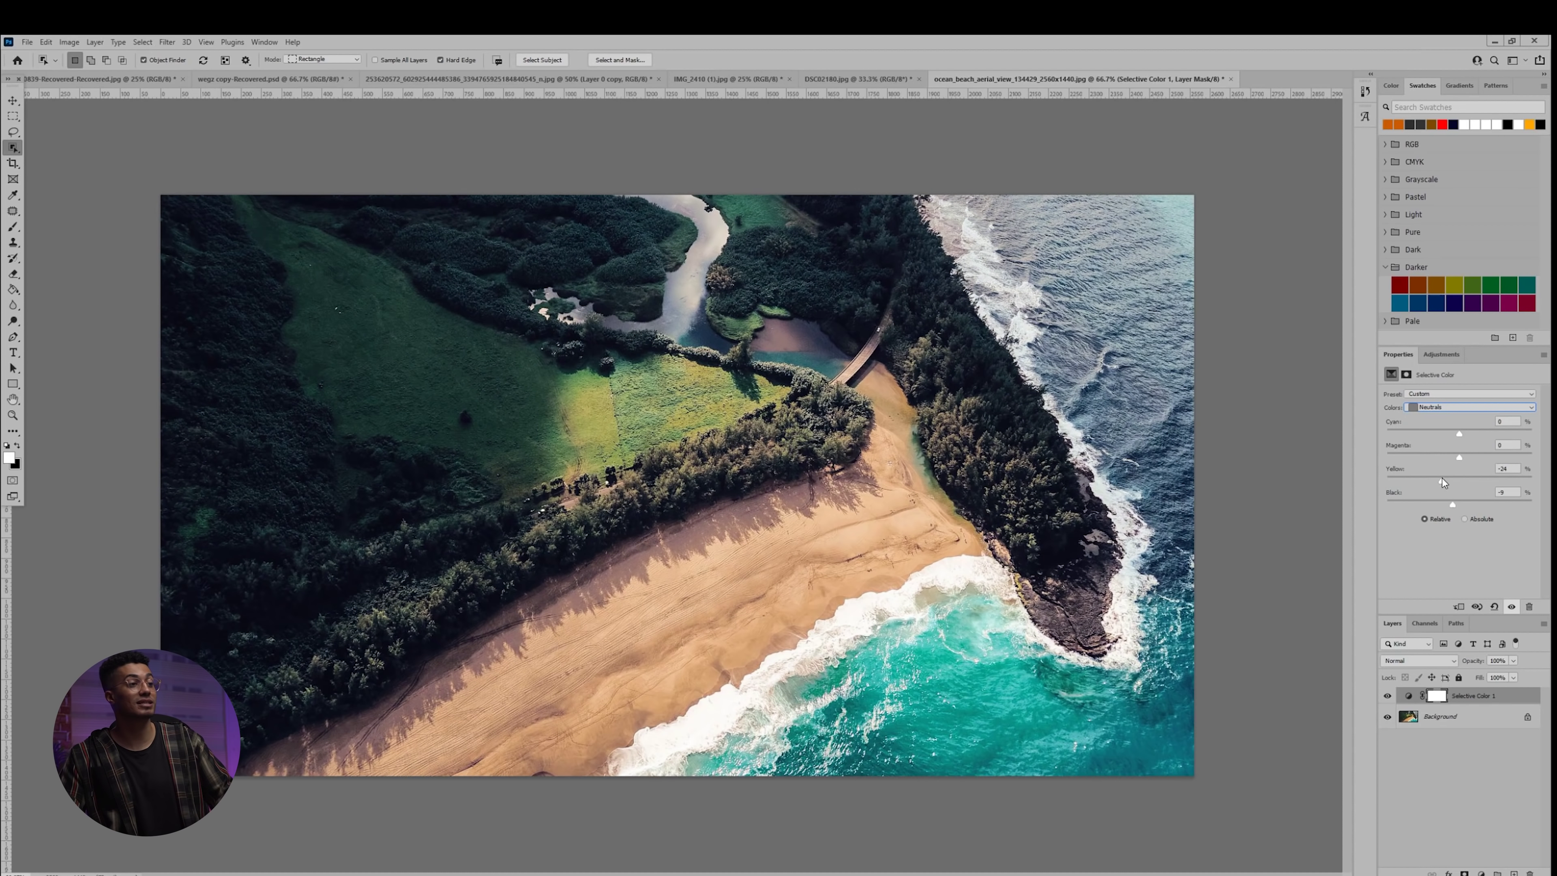
left_click_drag(1443, 480, 1447, 481)
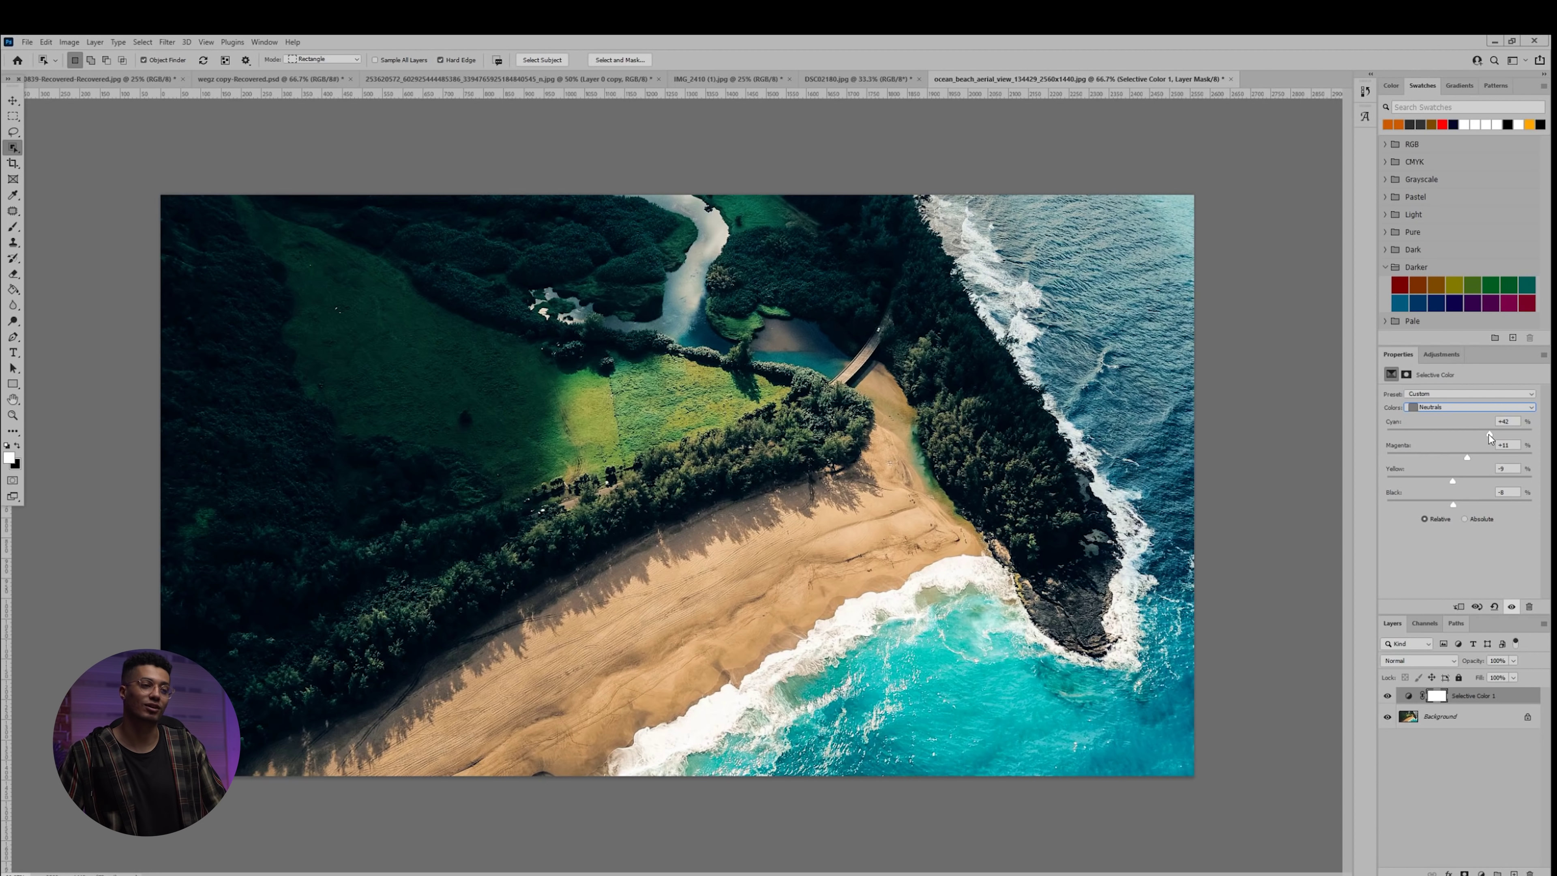
left_click(1388, 695)
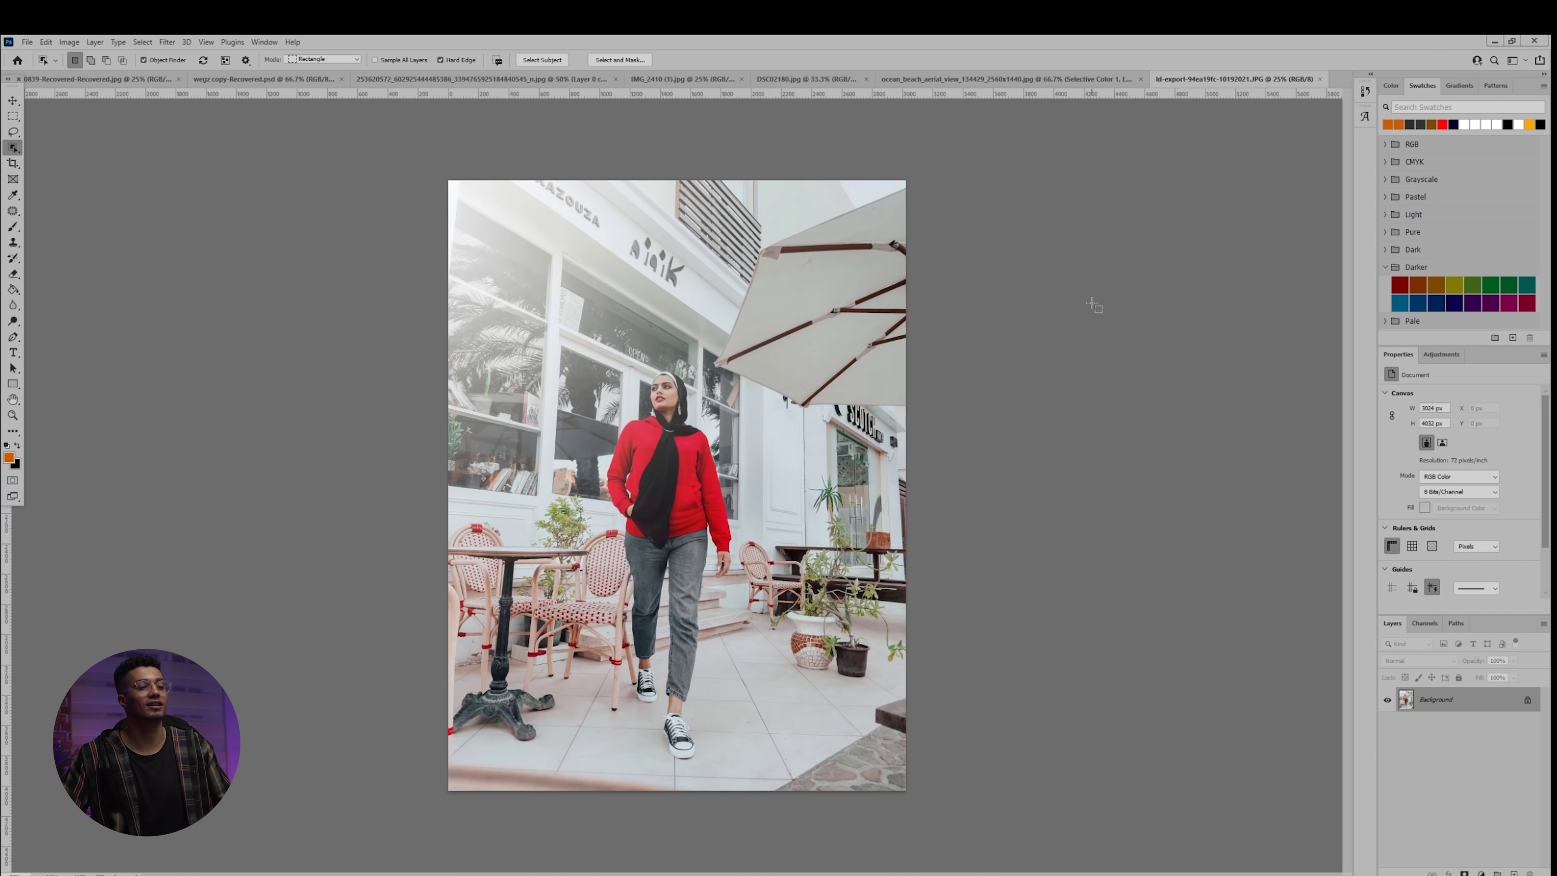
Add a Color Lookup layer and cycle the 3DLUT looks from 3Strip.look through Crisp_Warm.look to DropBlues.3DL
left_click(1431, 352)
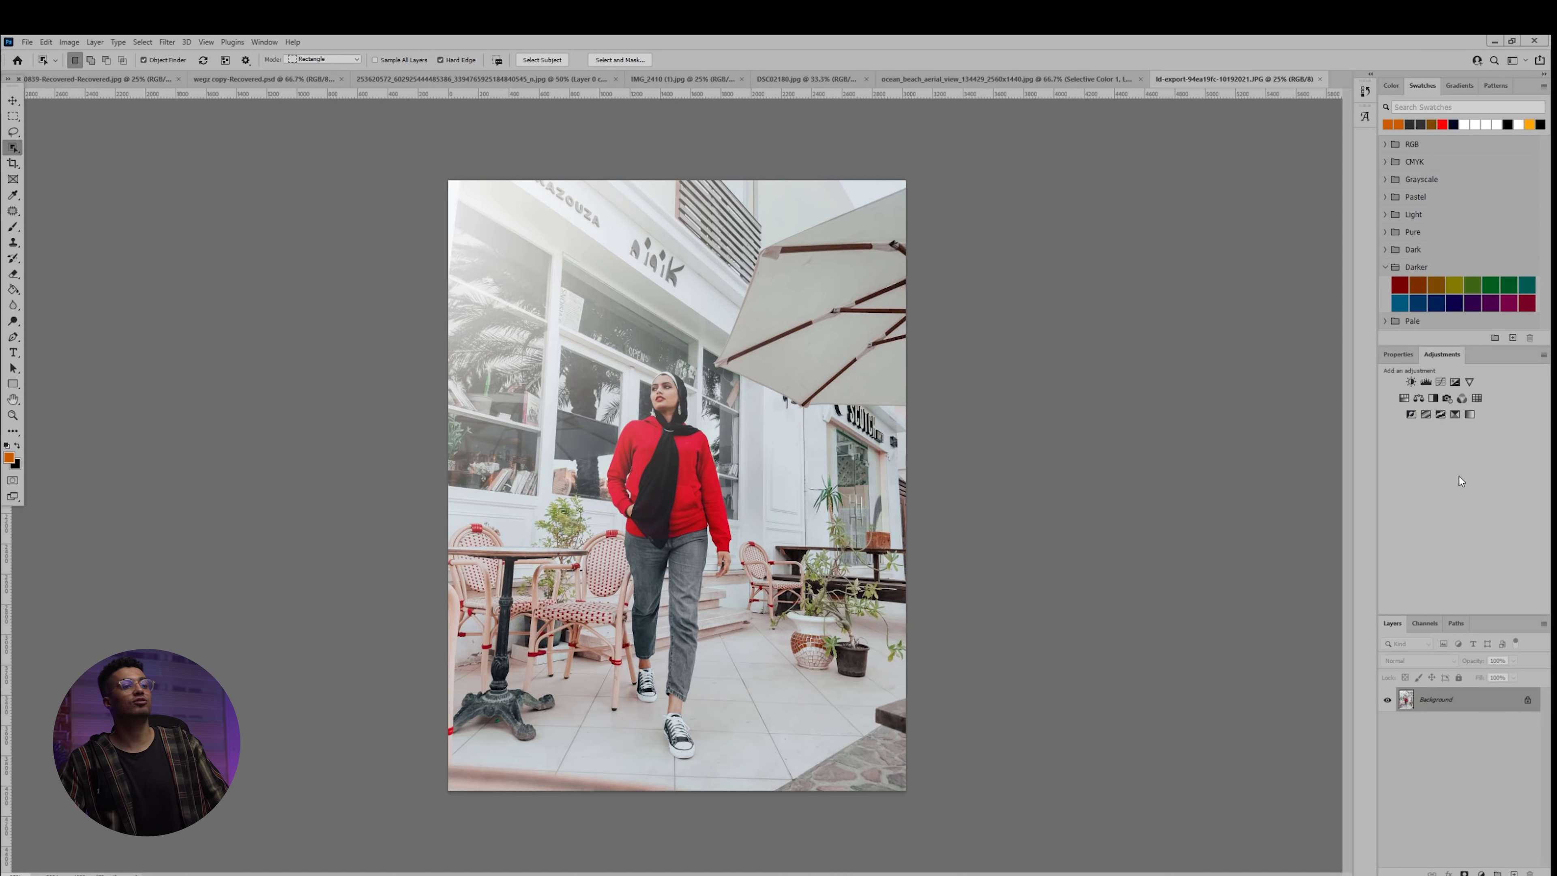
left_click(1478, 399)
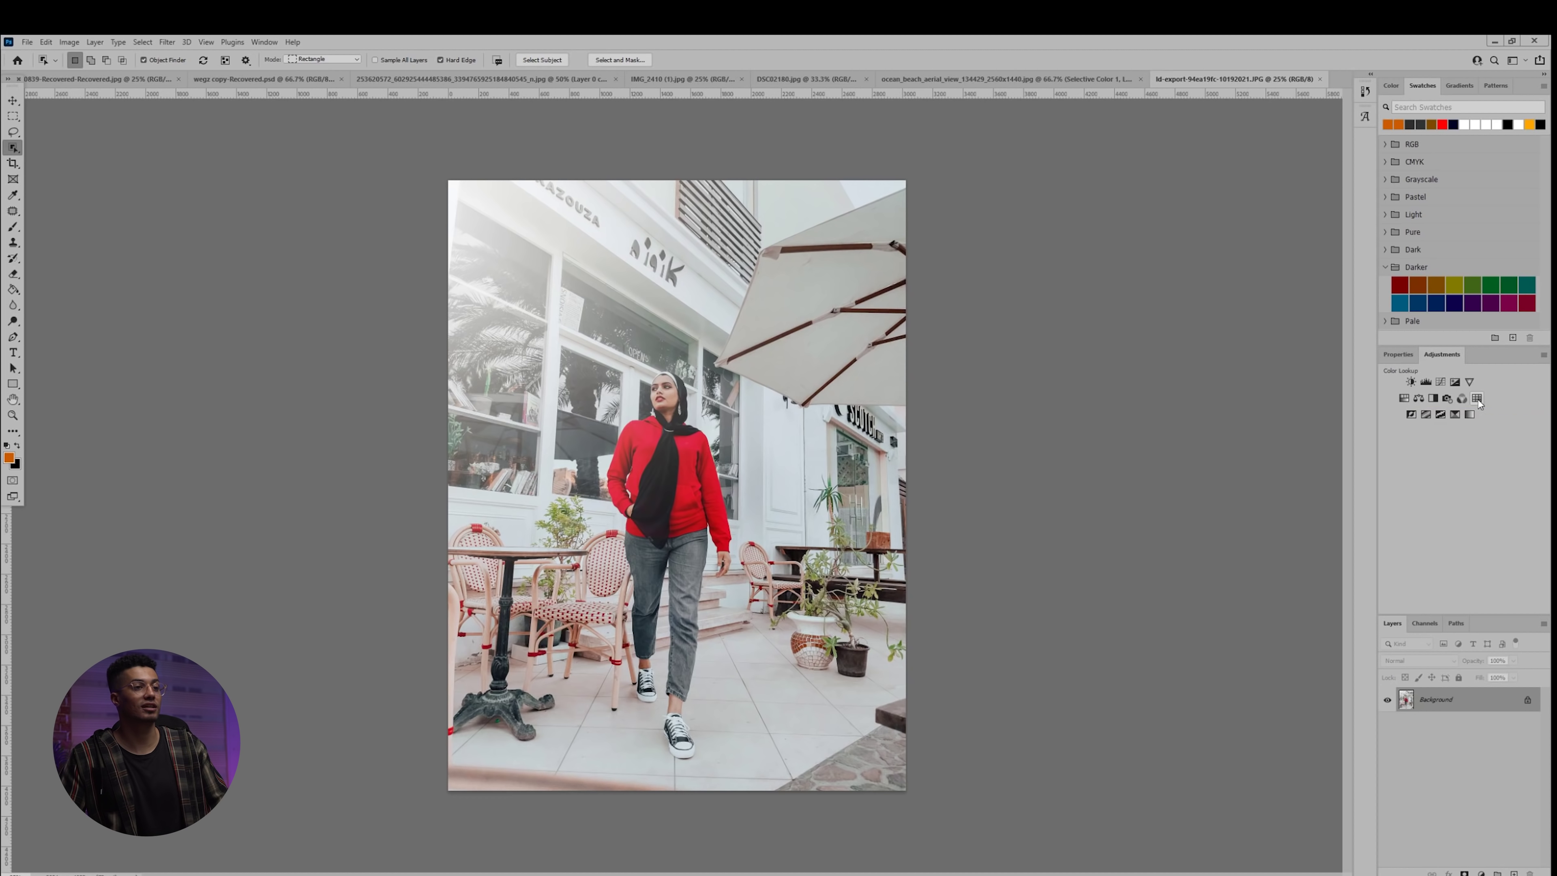
left_click(1480, 398)
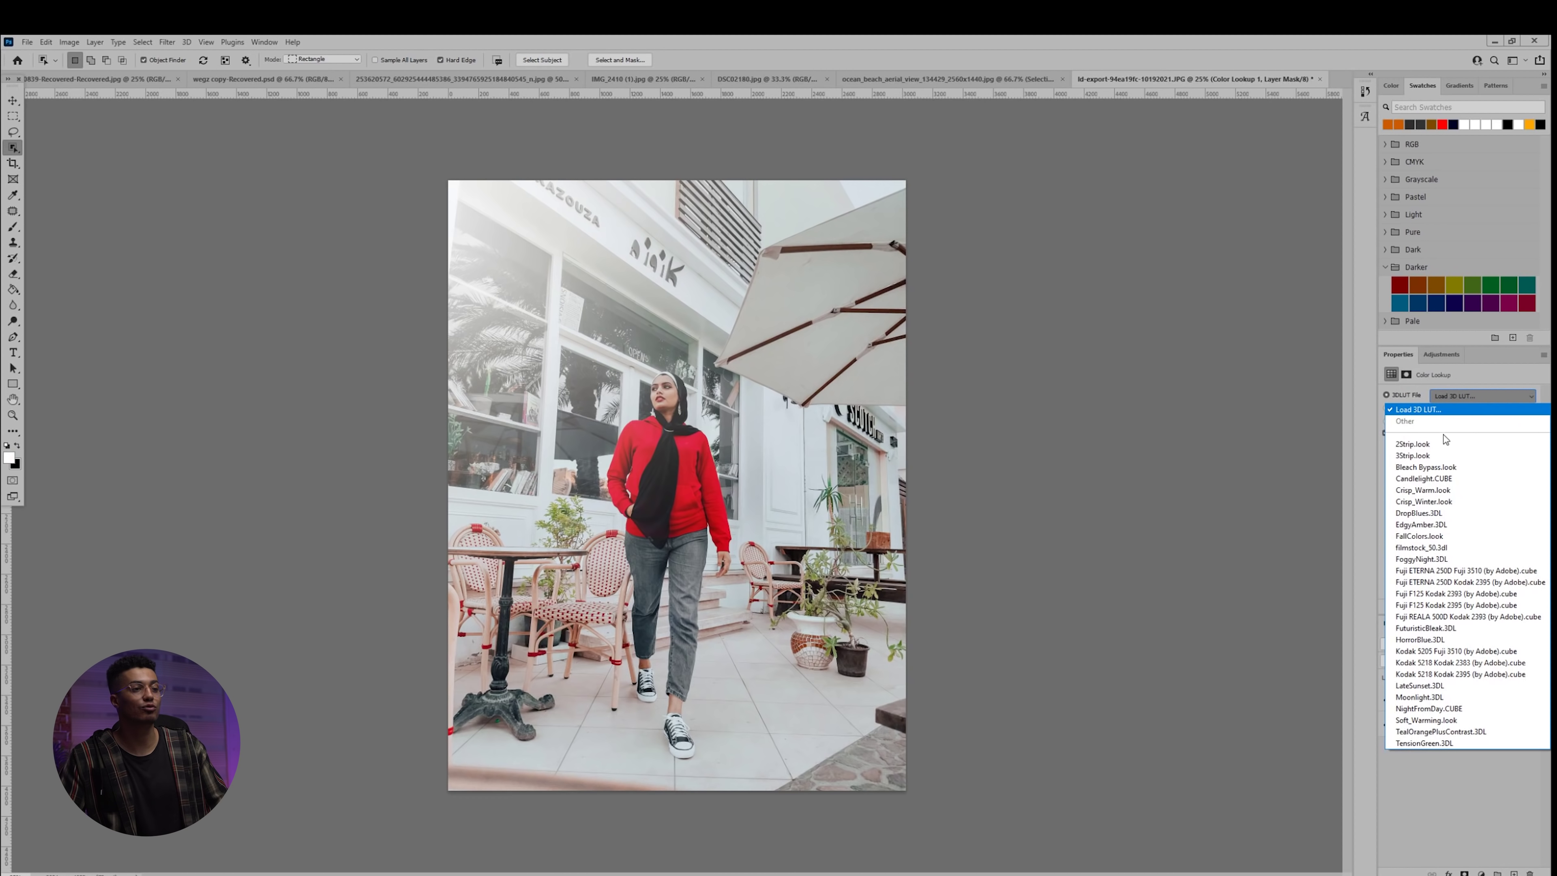
left_click(1433, 441)
key("Down")
key("Down")
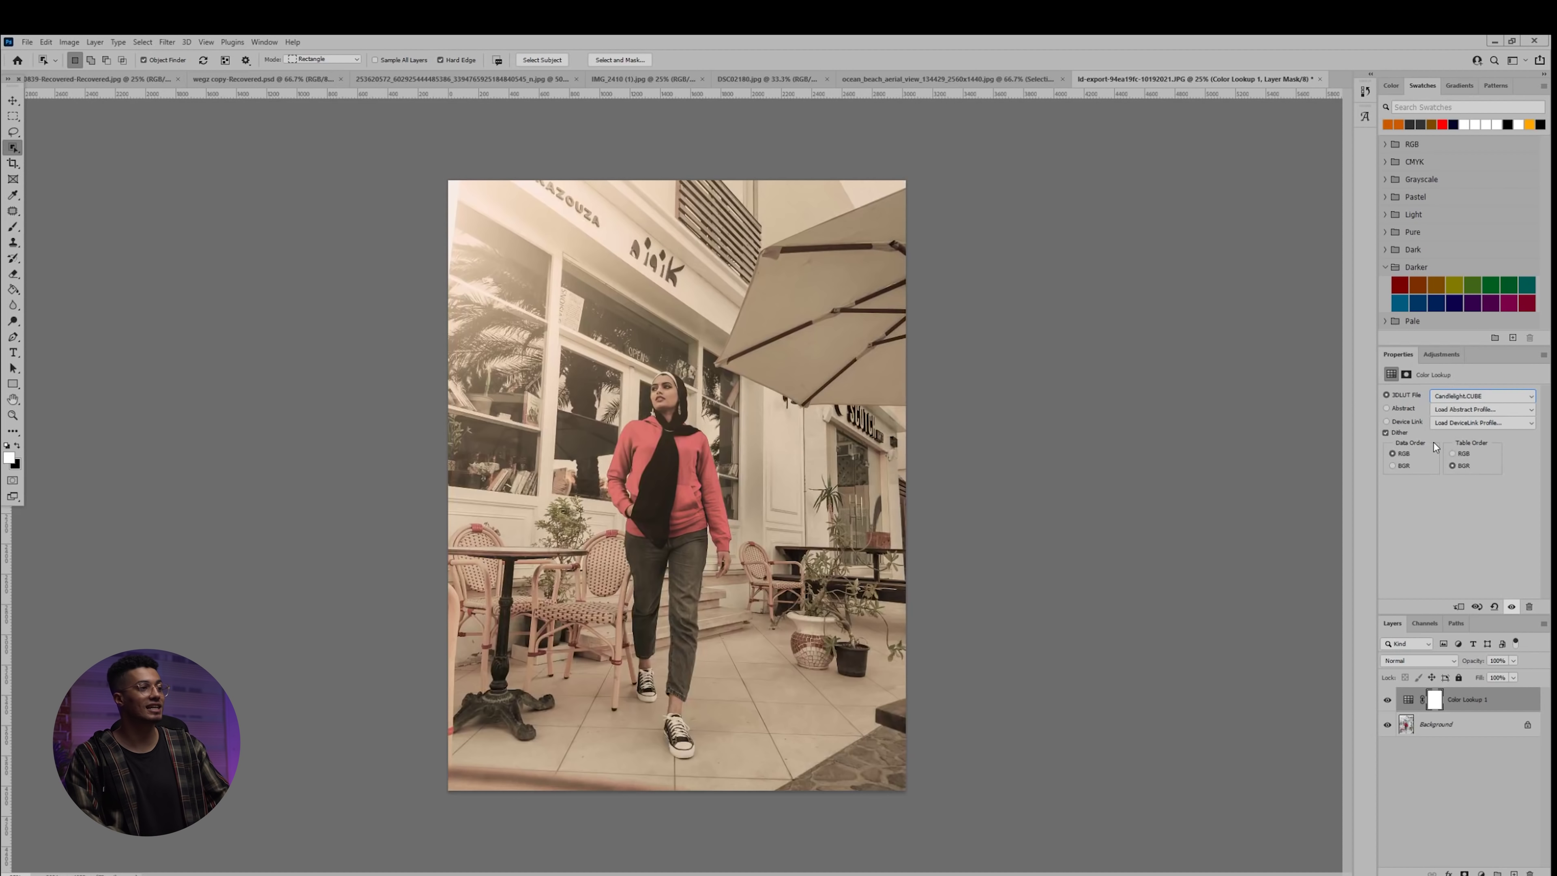
key("Down")
key("Down")
key("Down")
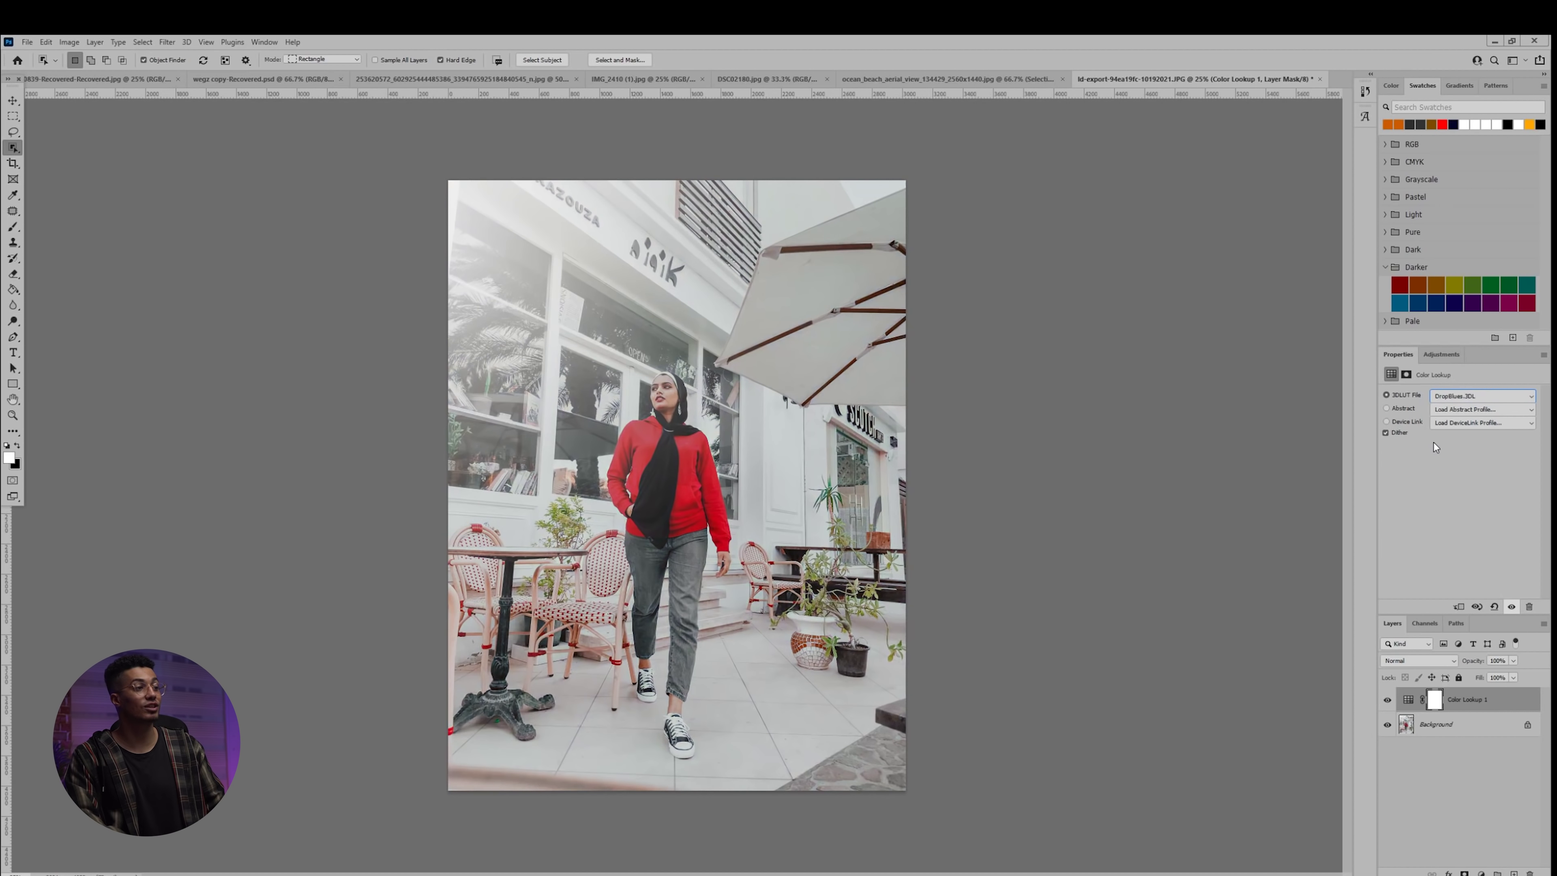
key("Down")
key("Down")
key("Down")
key("Down")
key("Down")
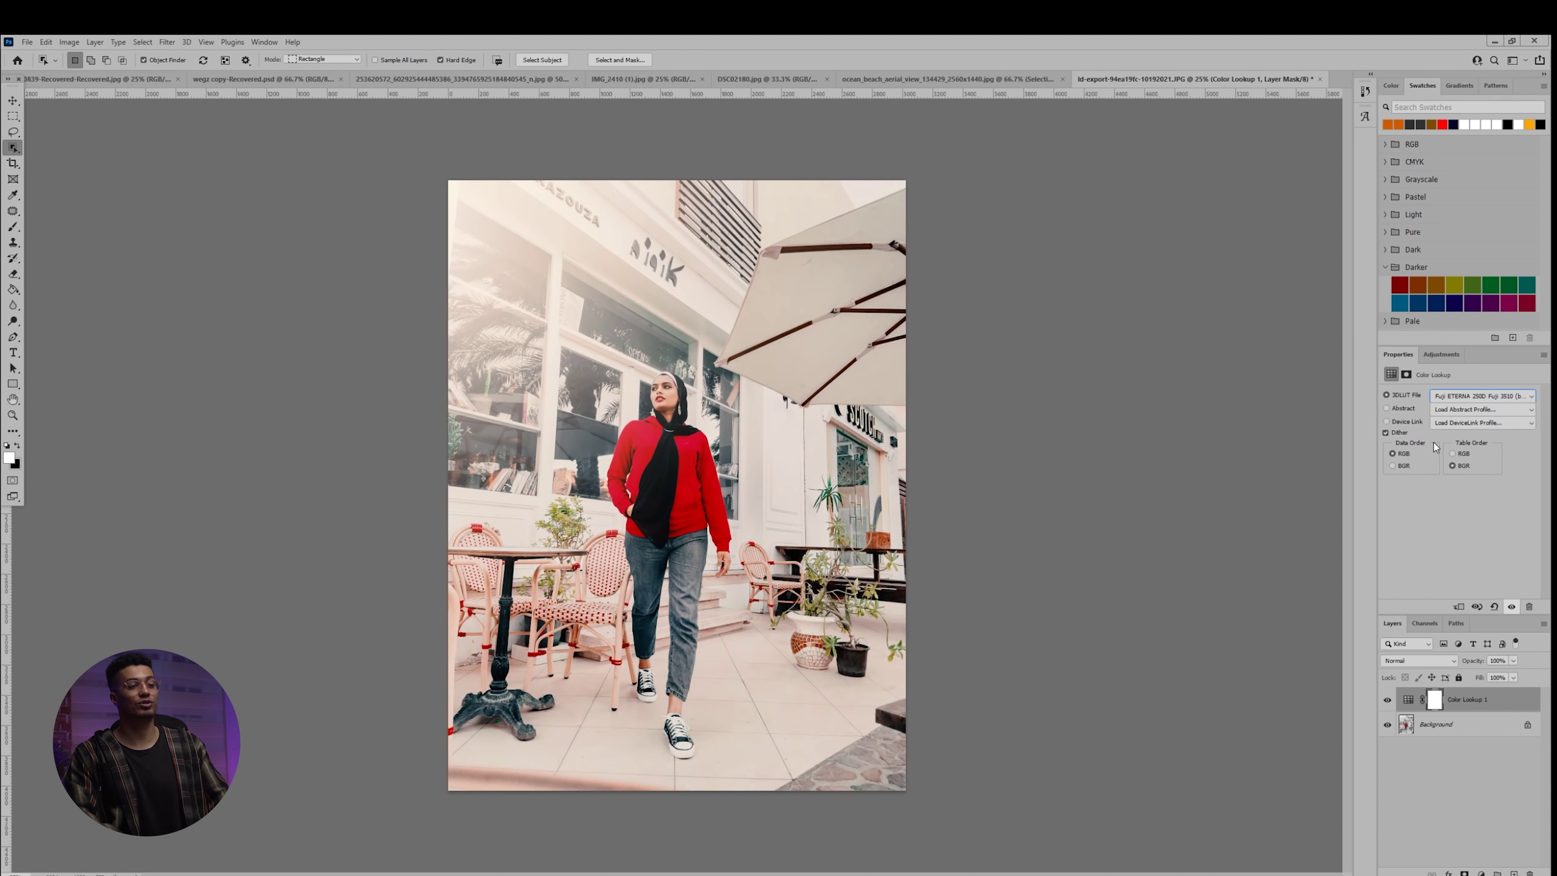